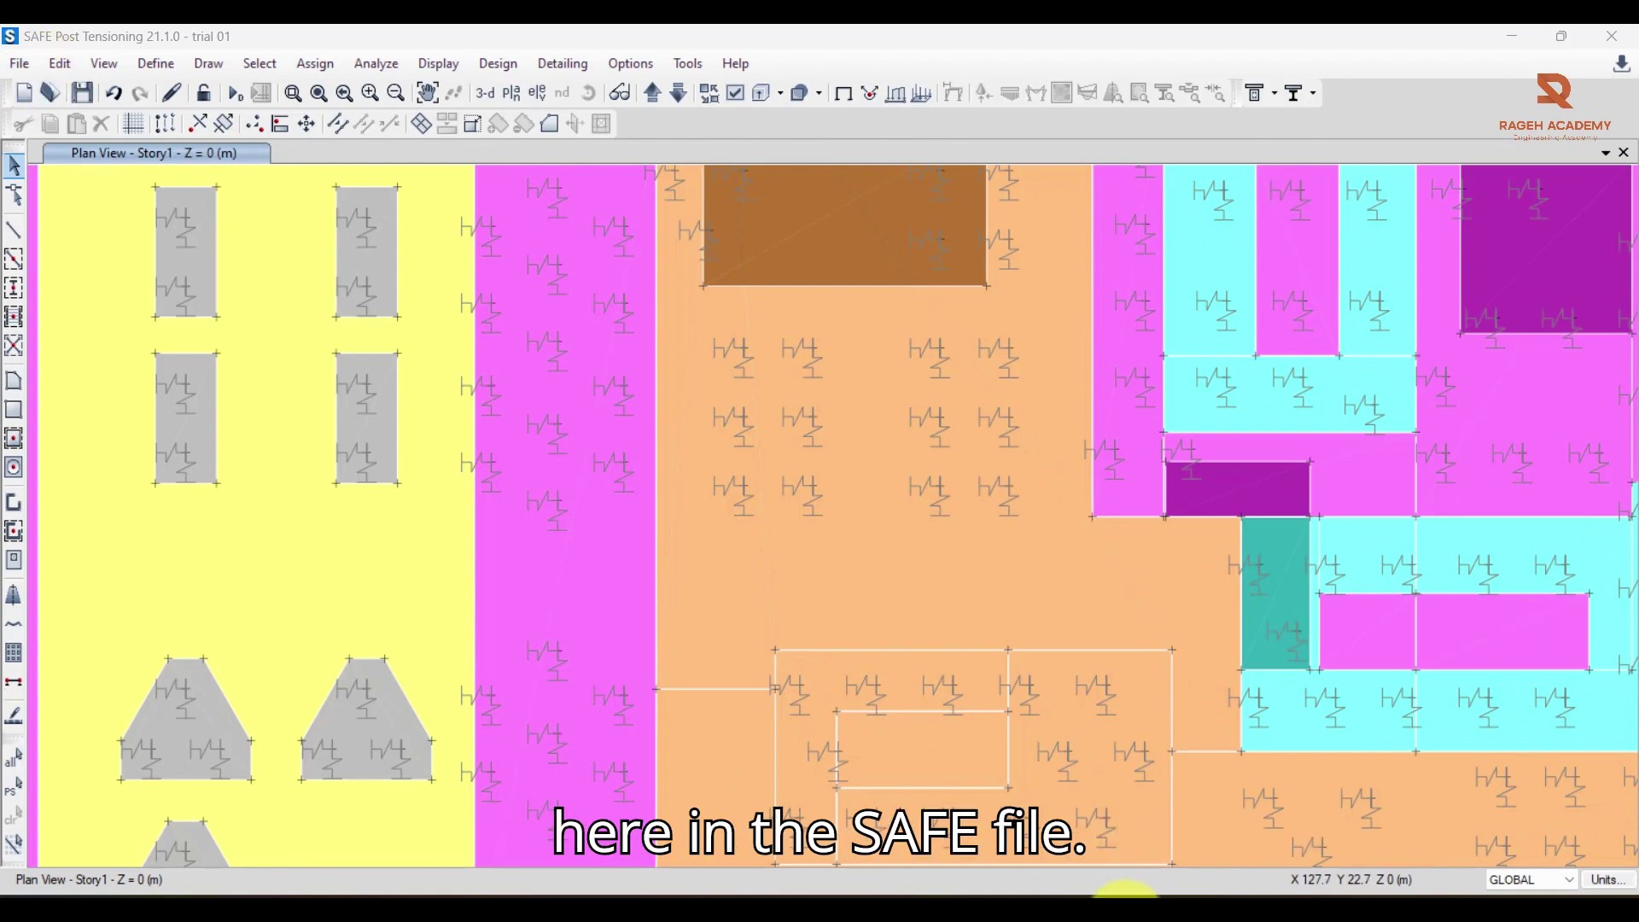
In from etabs 001, start an f2k export with all model definition tables, then abandon saving
mouse_move(1097, 892)
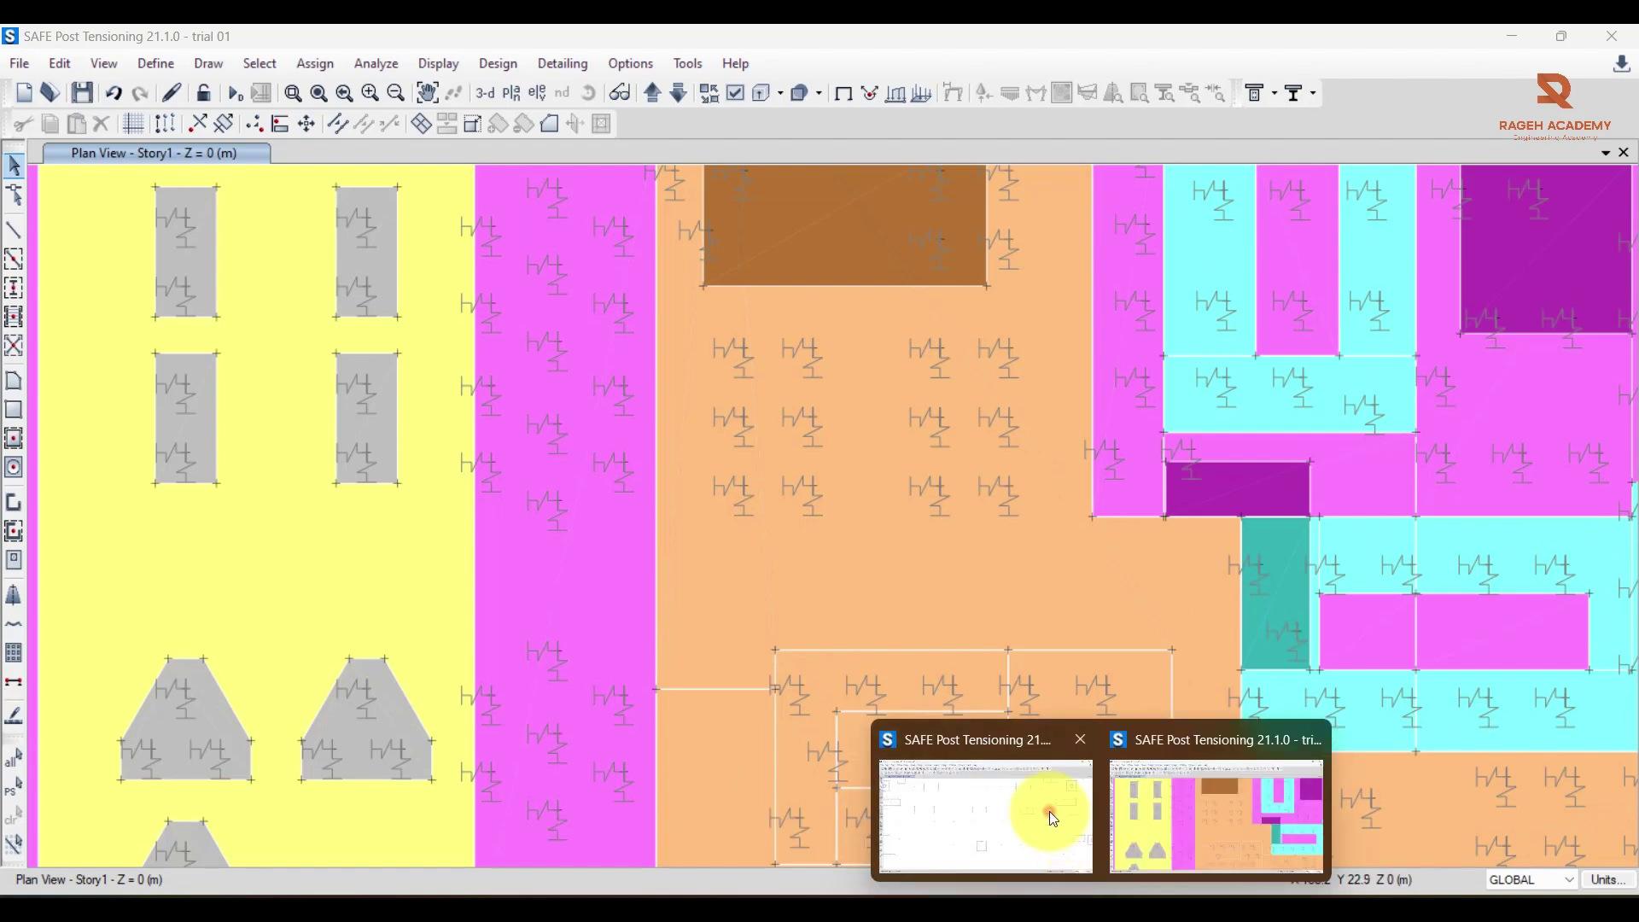
click(1050, 811)
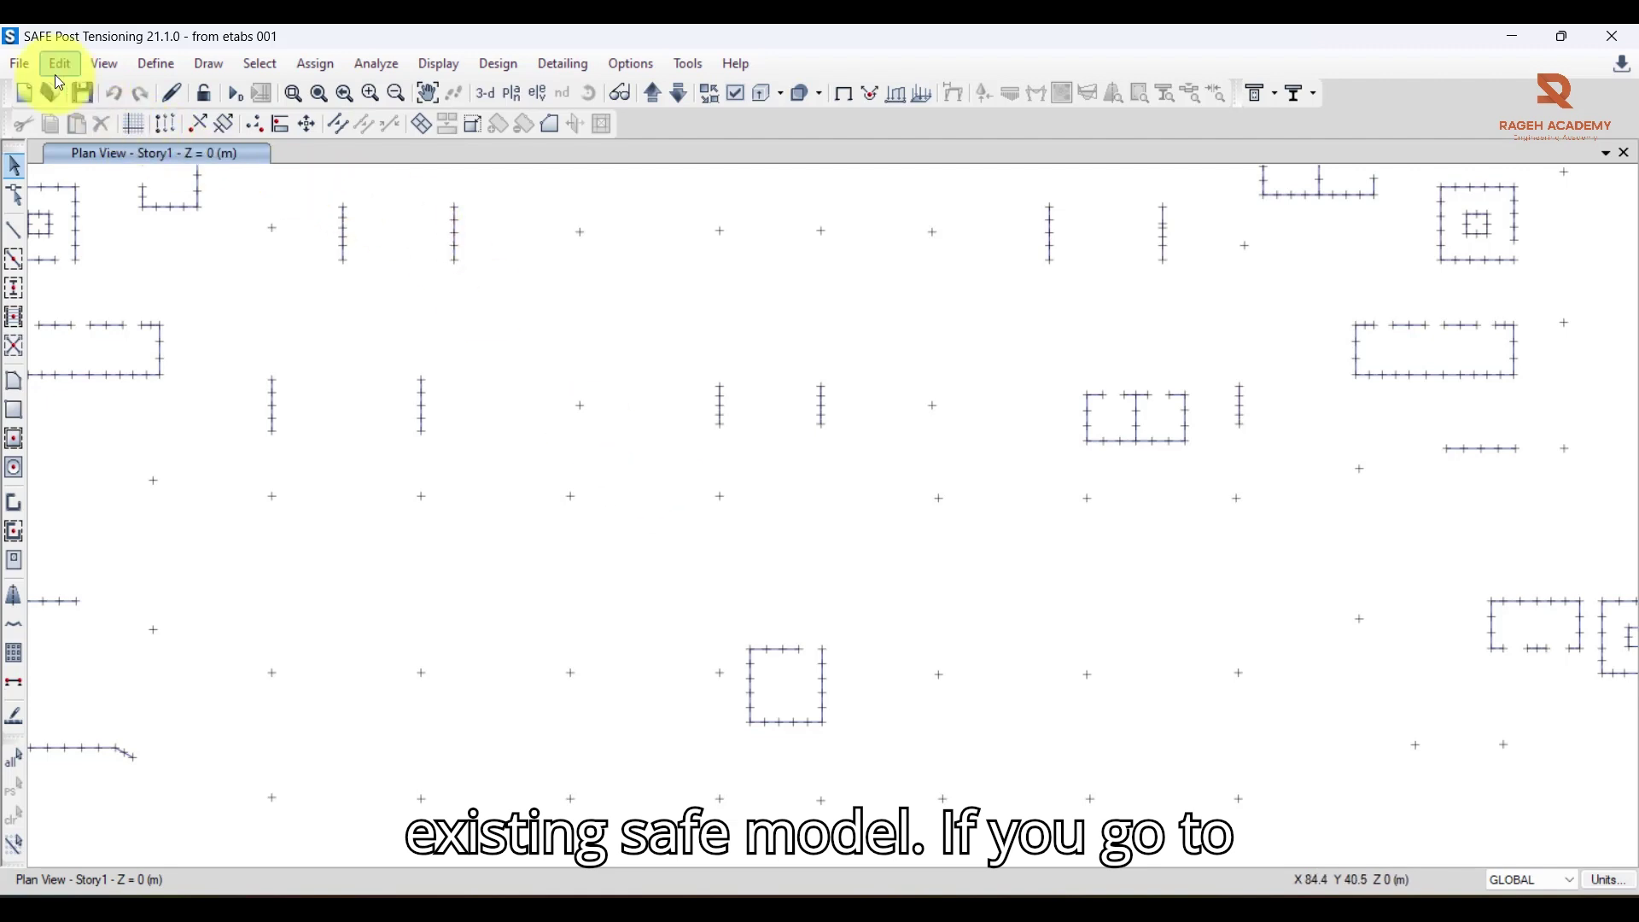
click(19, 64)
mouse_move(102, 271)
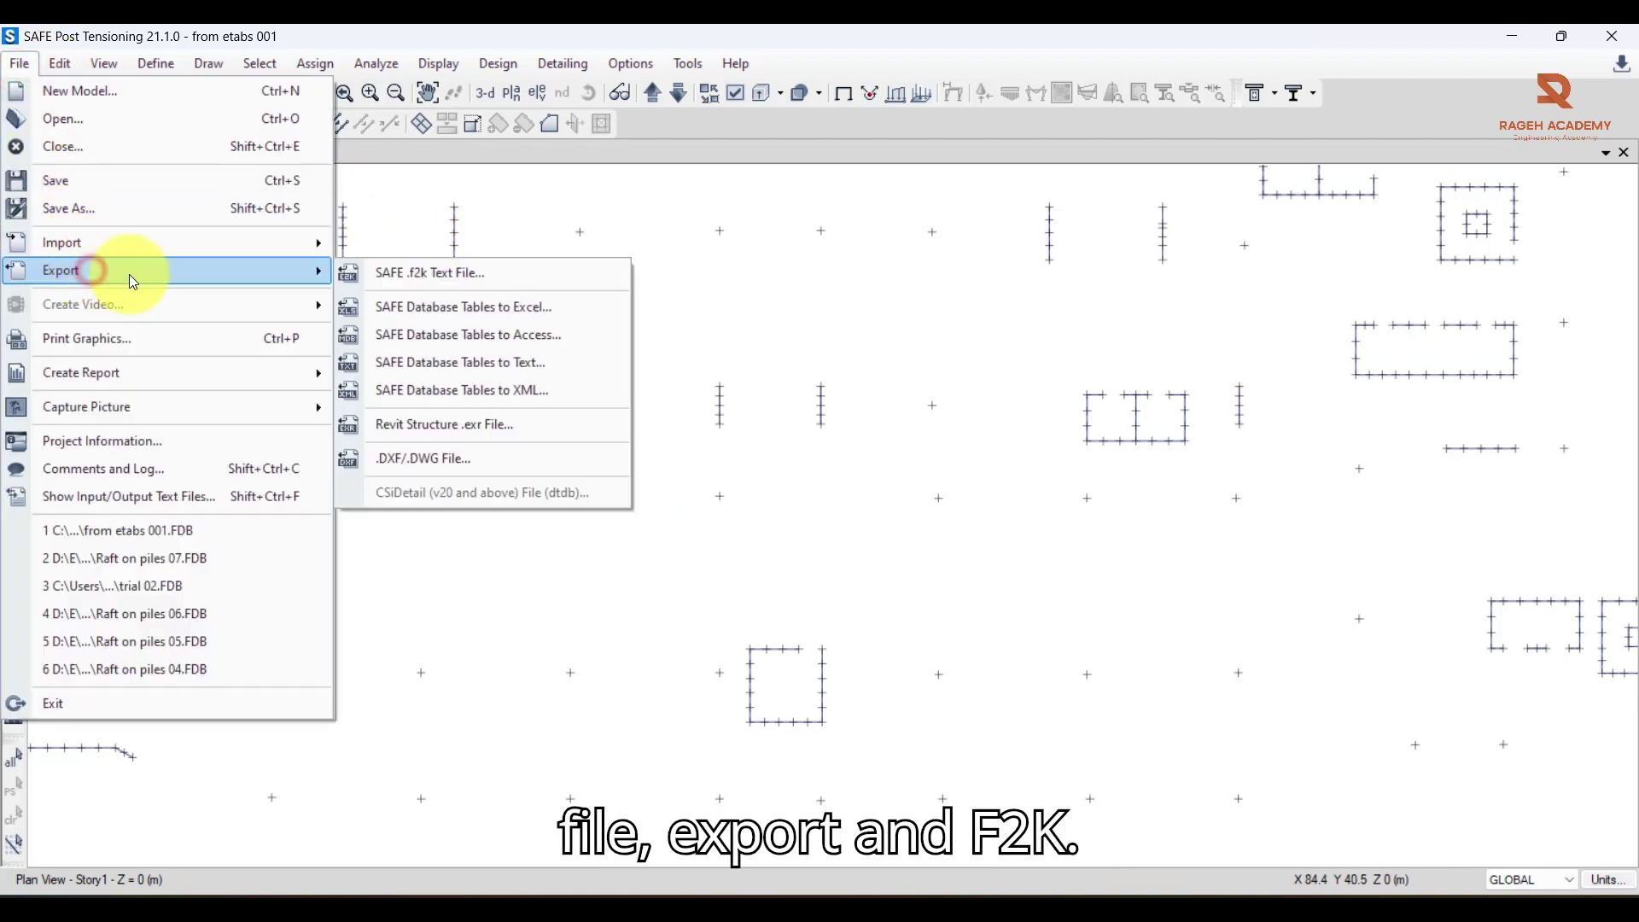
click(397, 269)
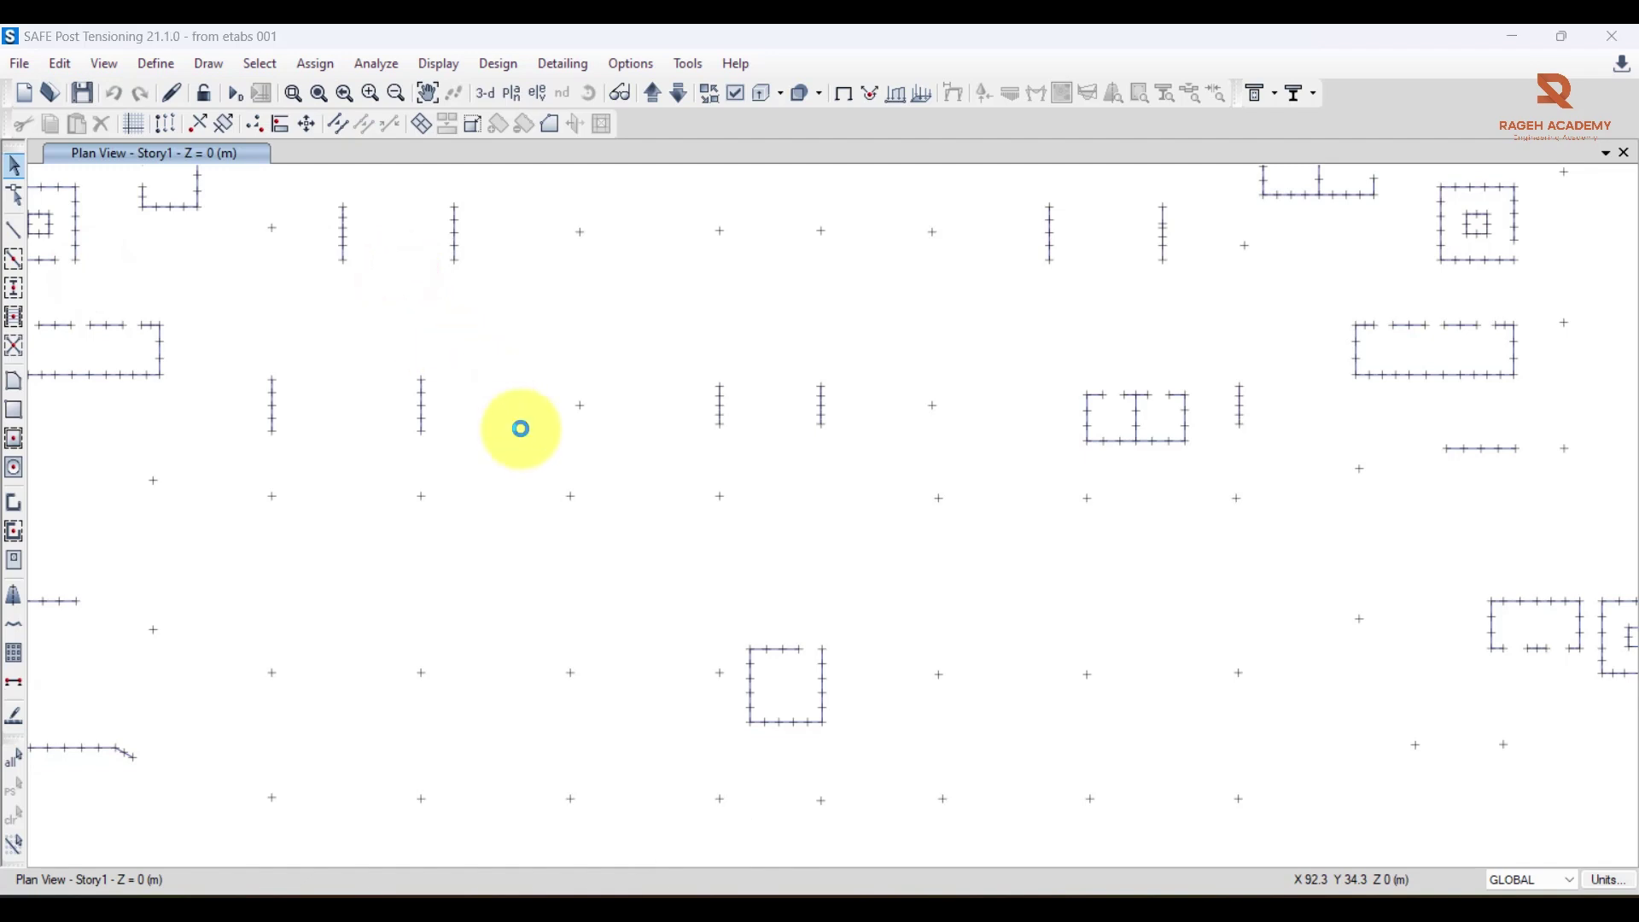
click(412, 189)
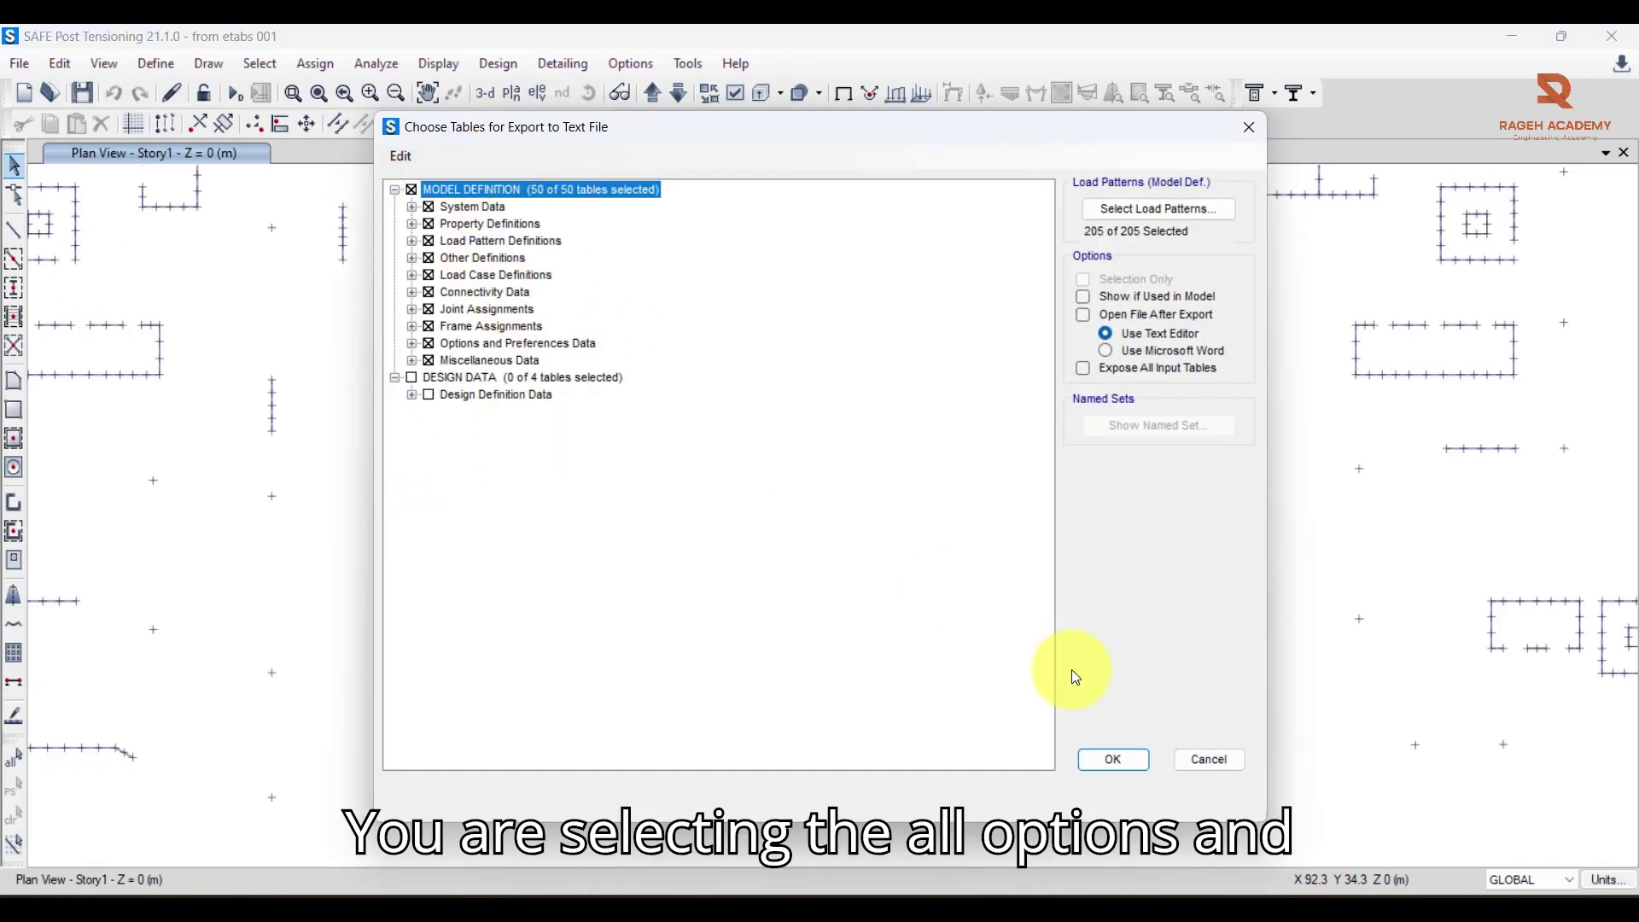
click(1110, 760)
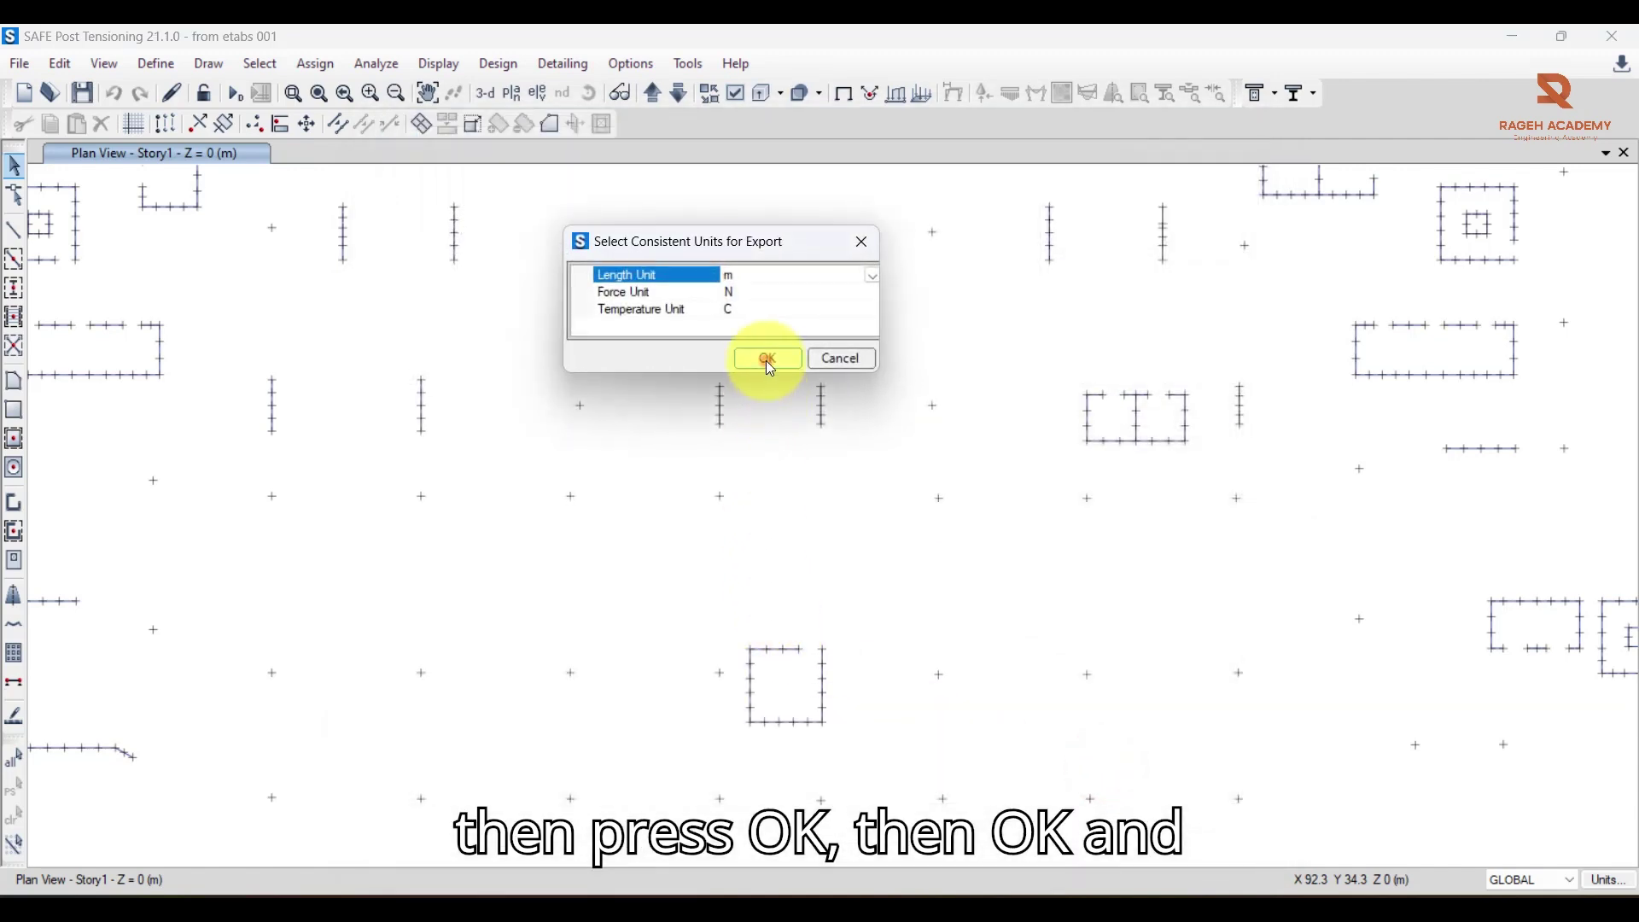
click(768, 359)
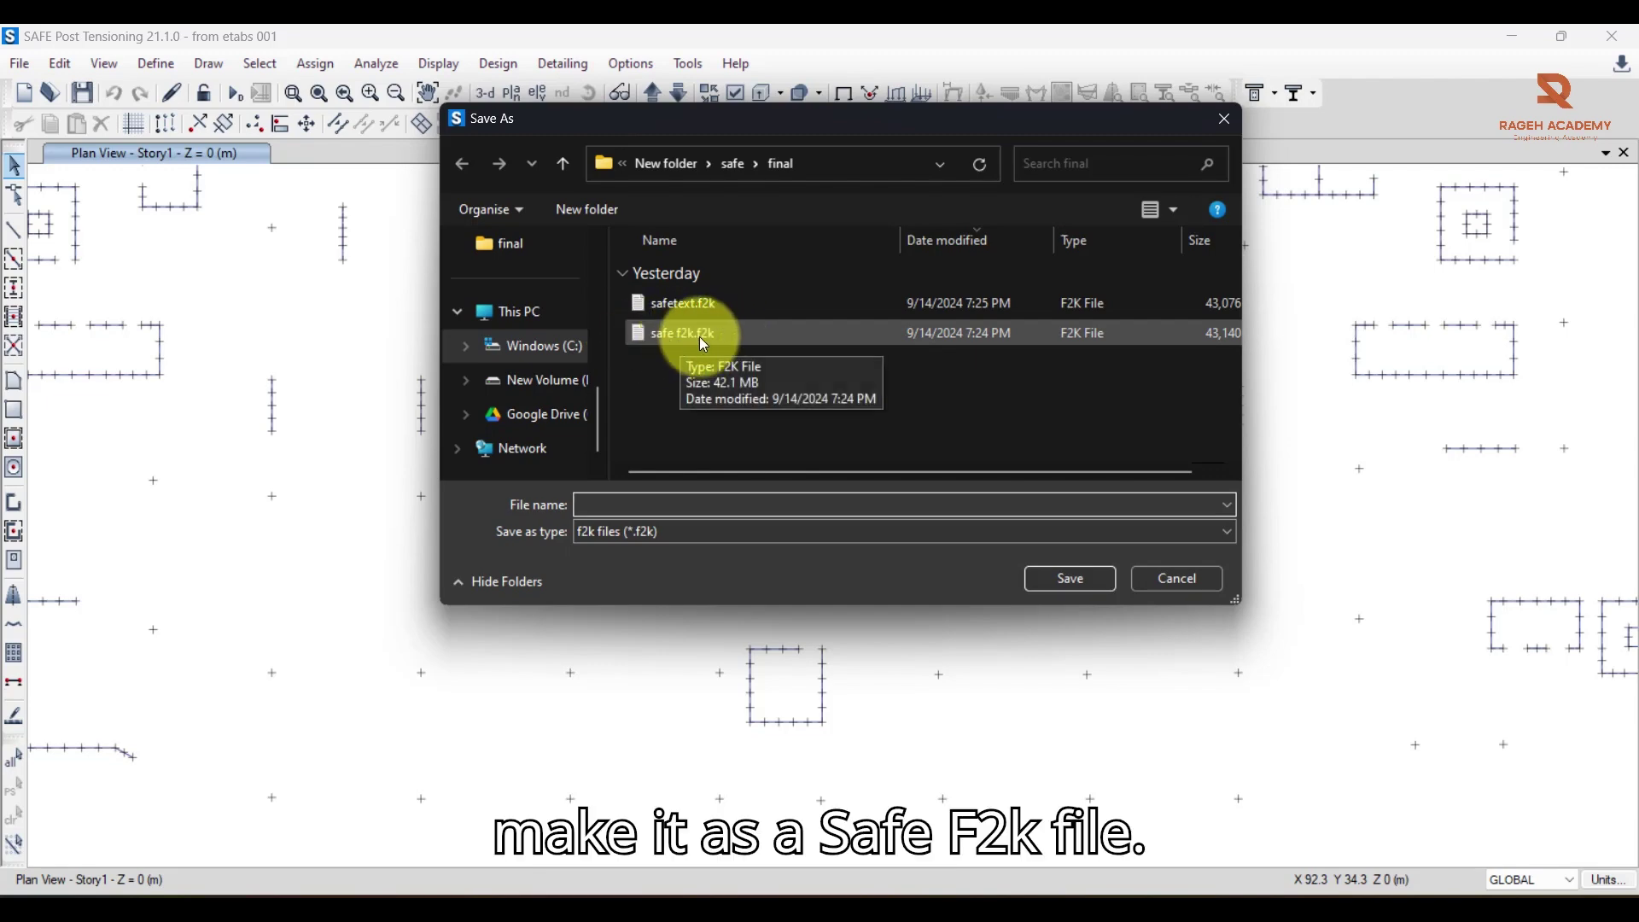
click(1176, 579)
In trial 01, import a SAFE .f2k text file, saving changes first, and choose safe f2k.f2k
mouse_move(1145, 892)
click(1155, 804)
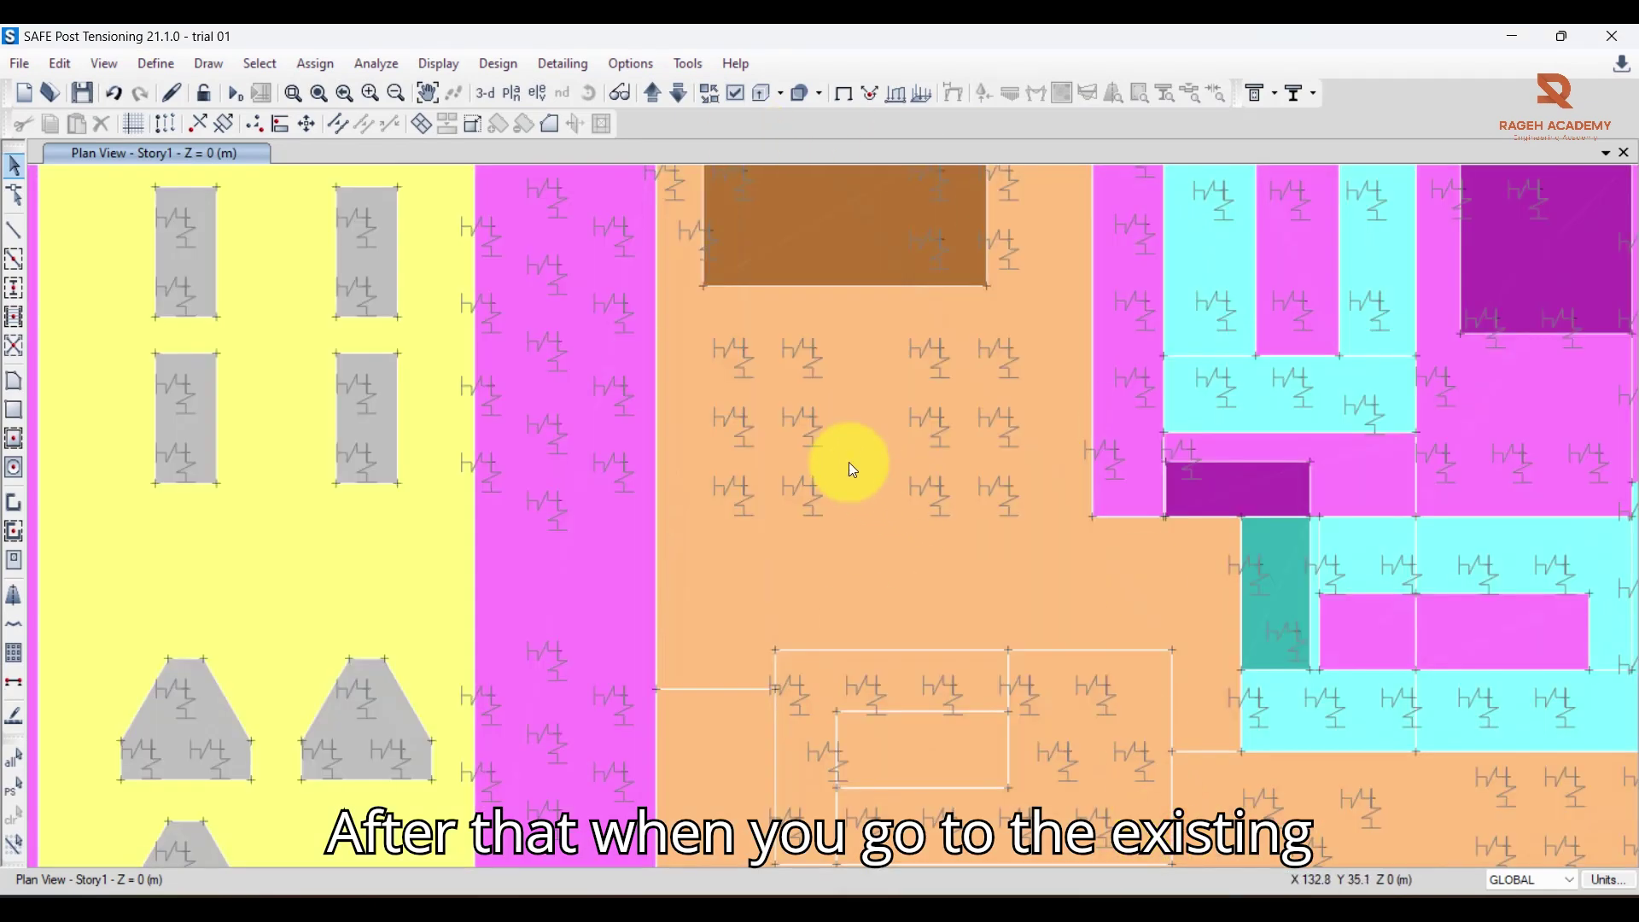
click(28, 58)
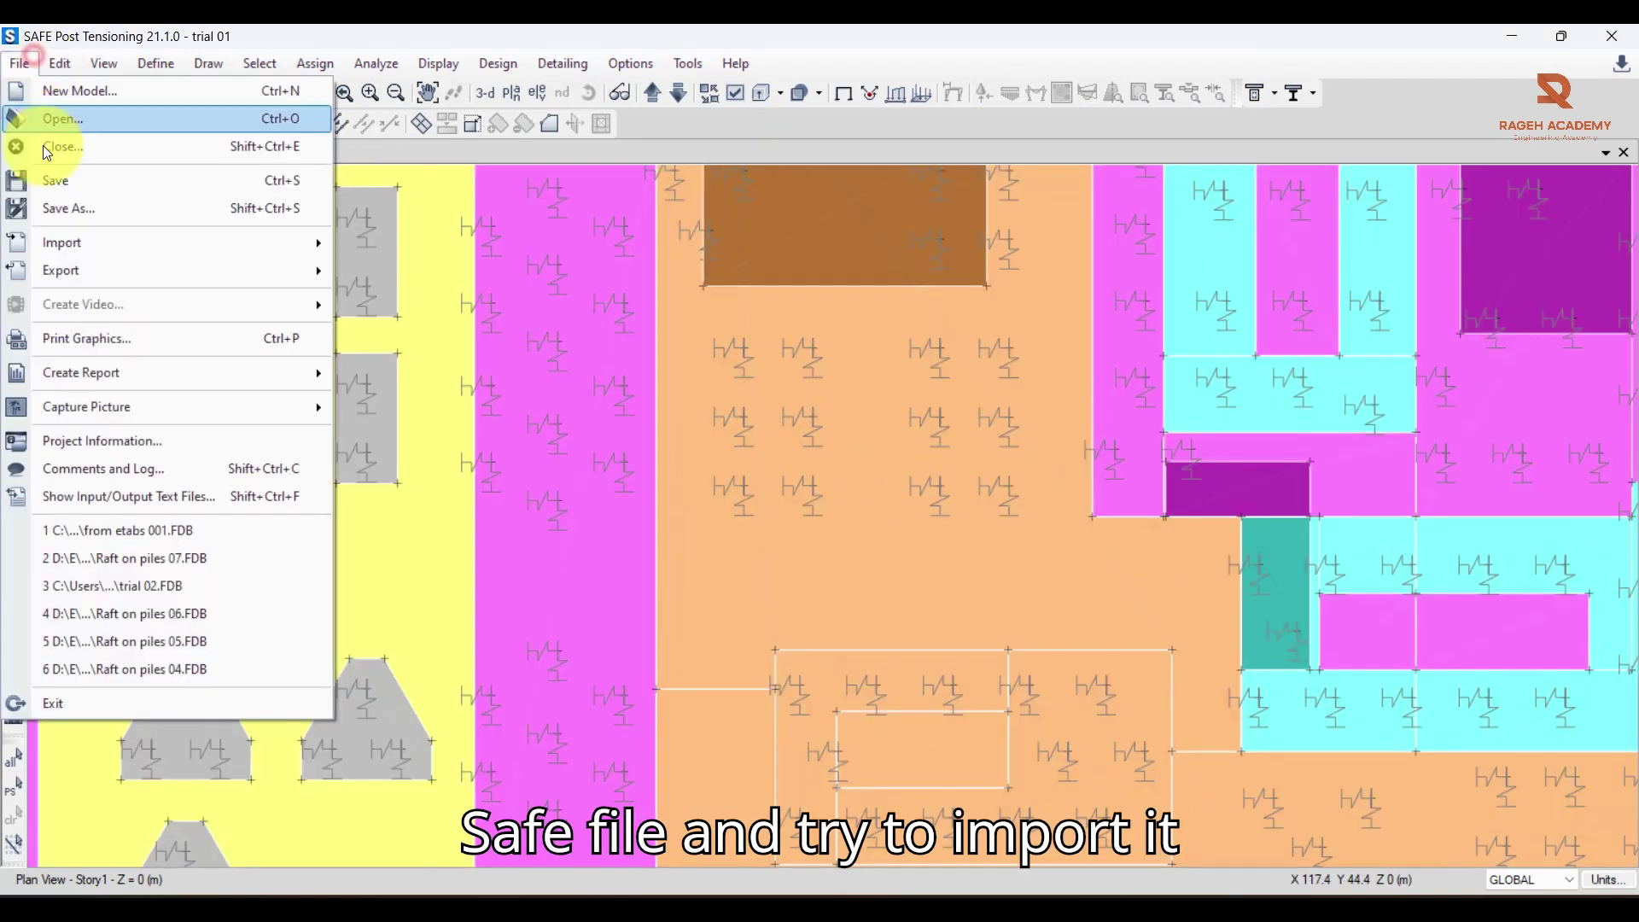
click(99, 244)
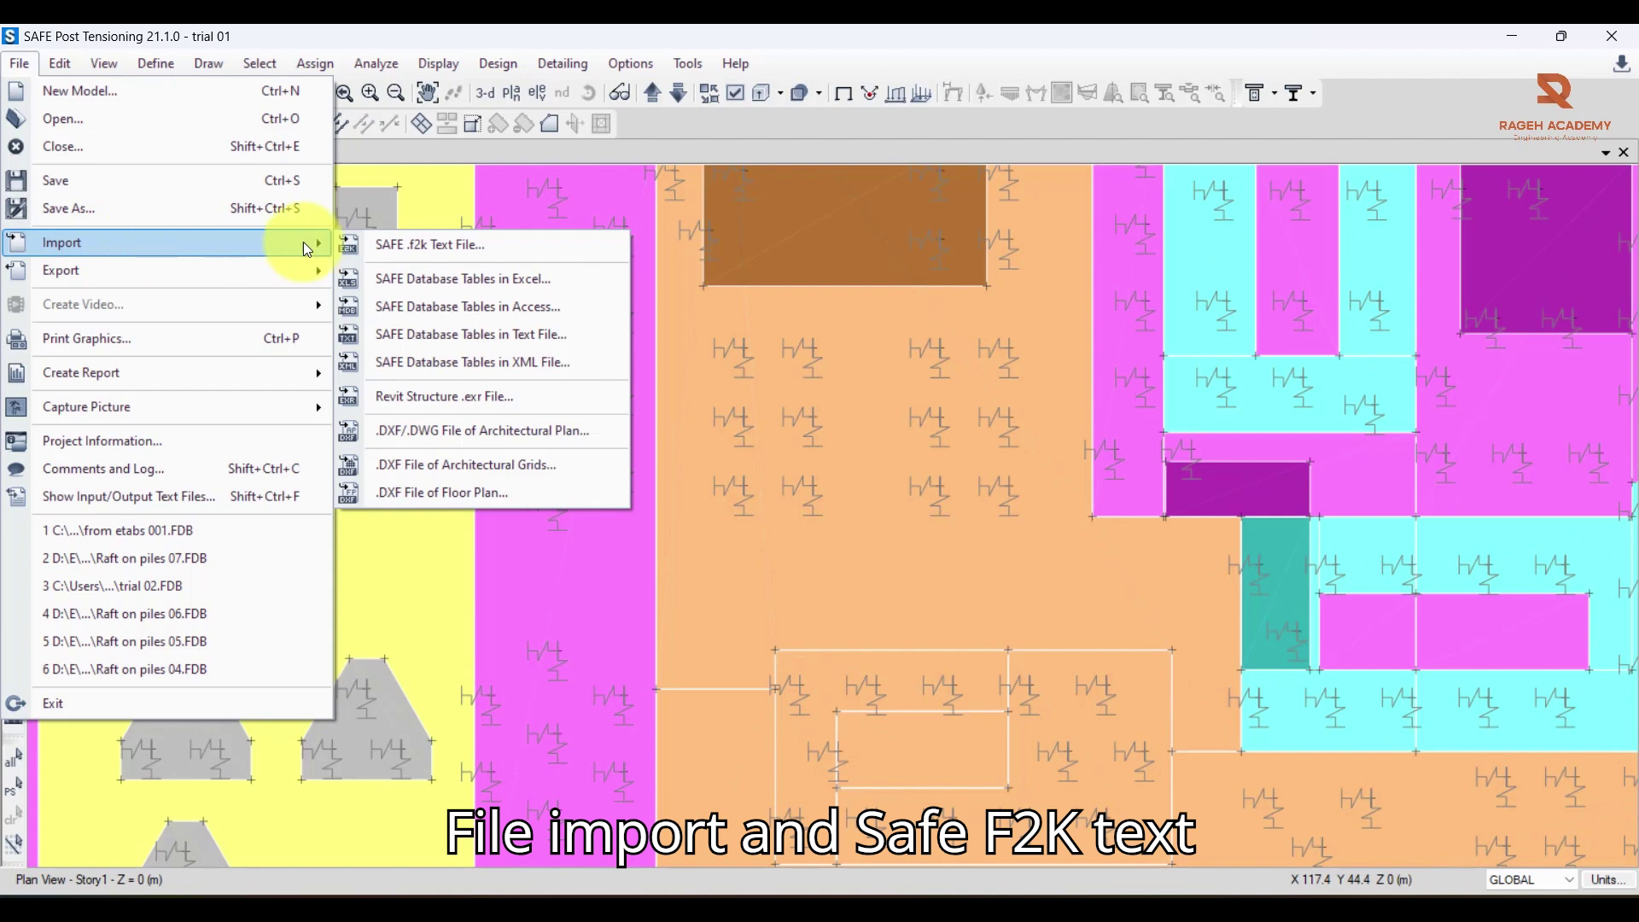
click(435, 245)
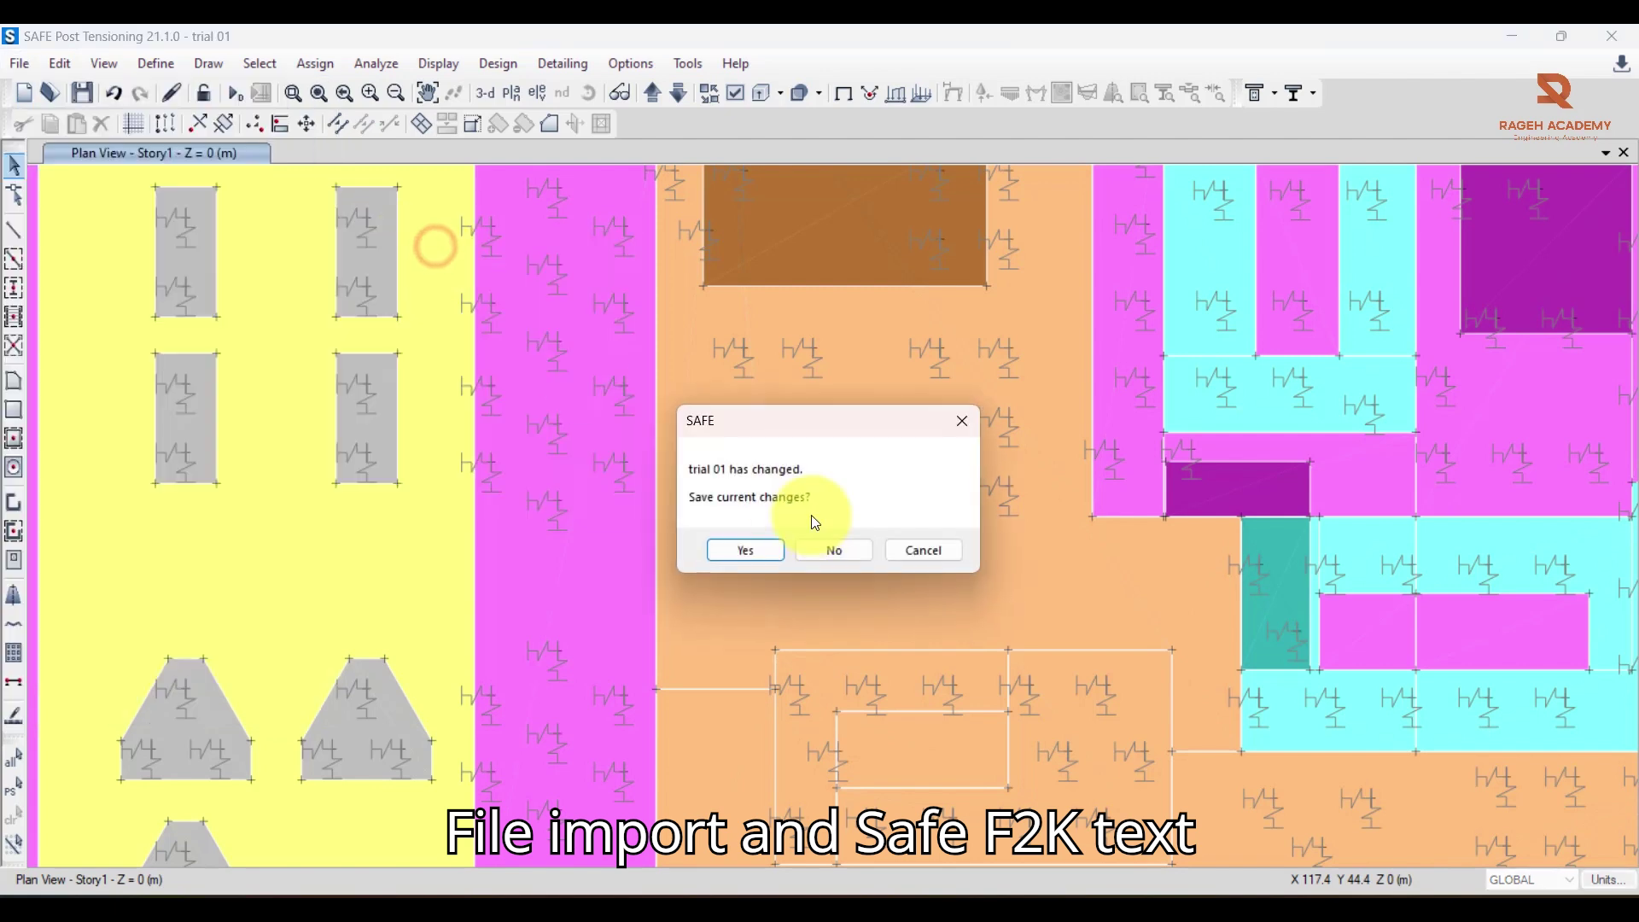
click(766, 548)
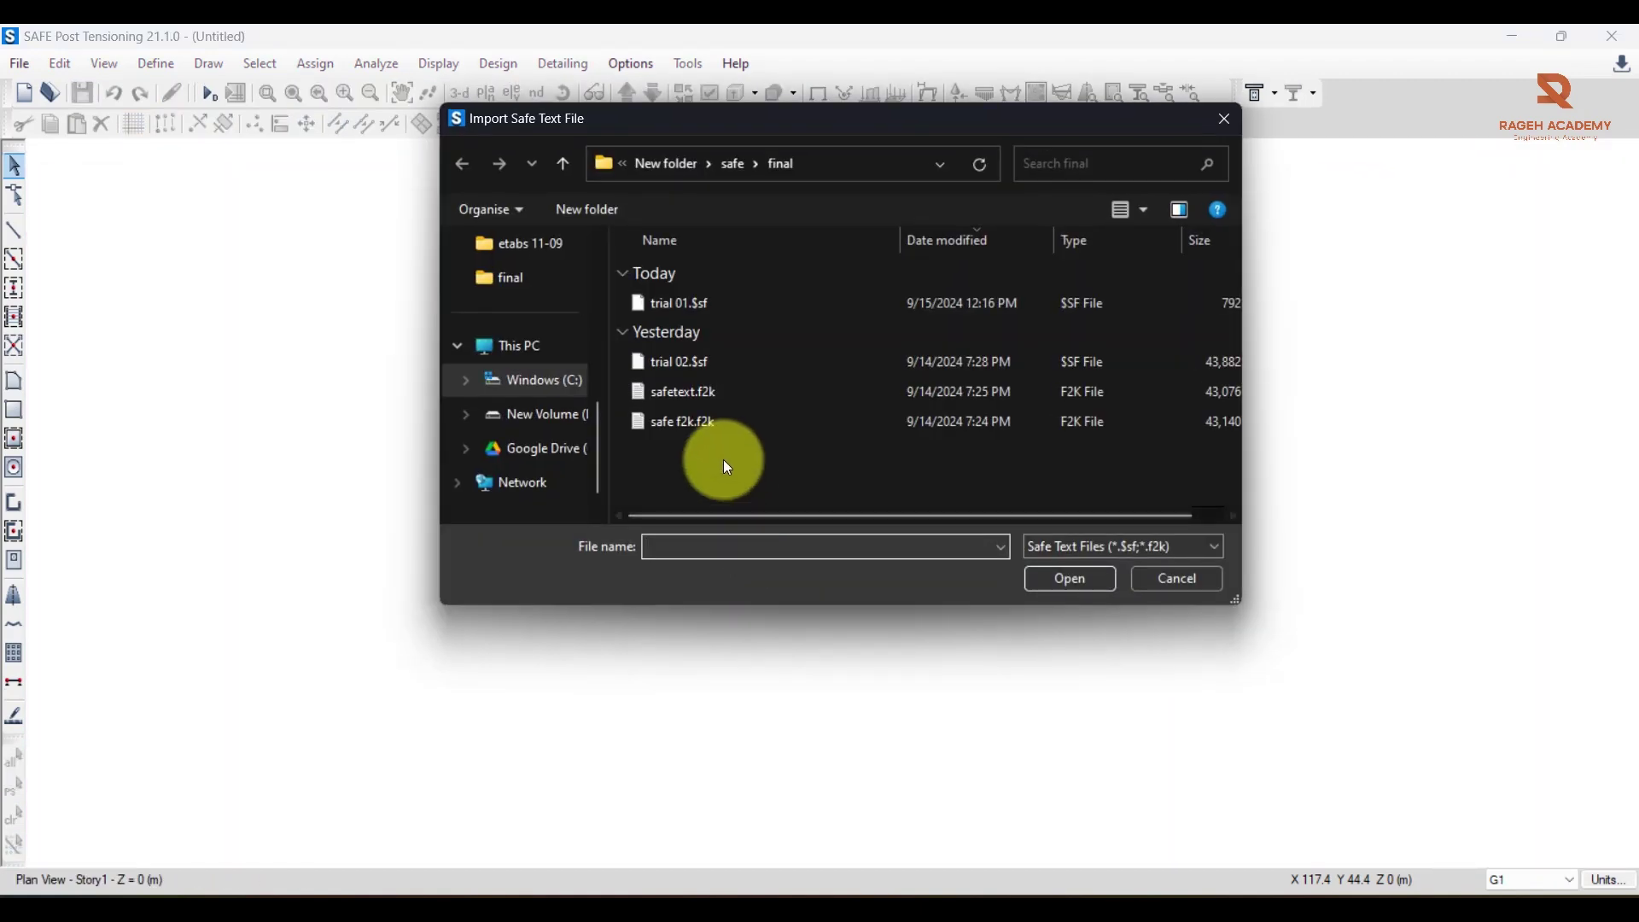
click(684, 430)
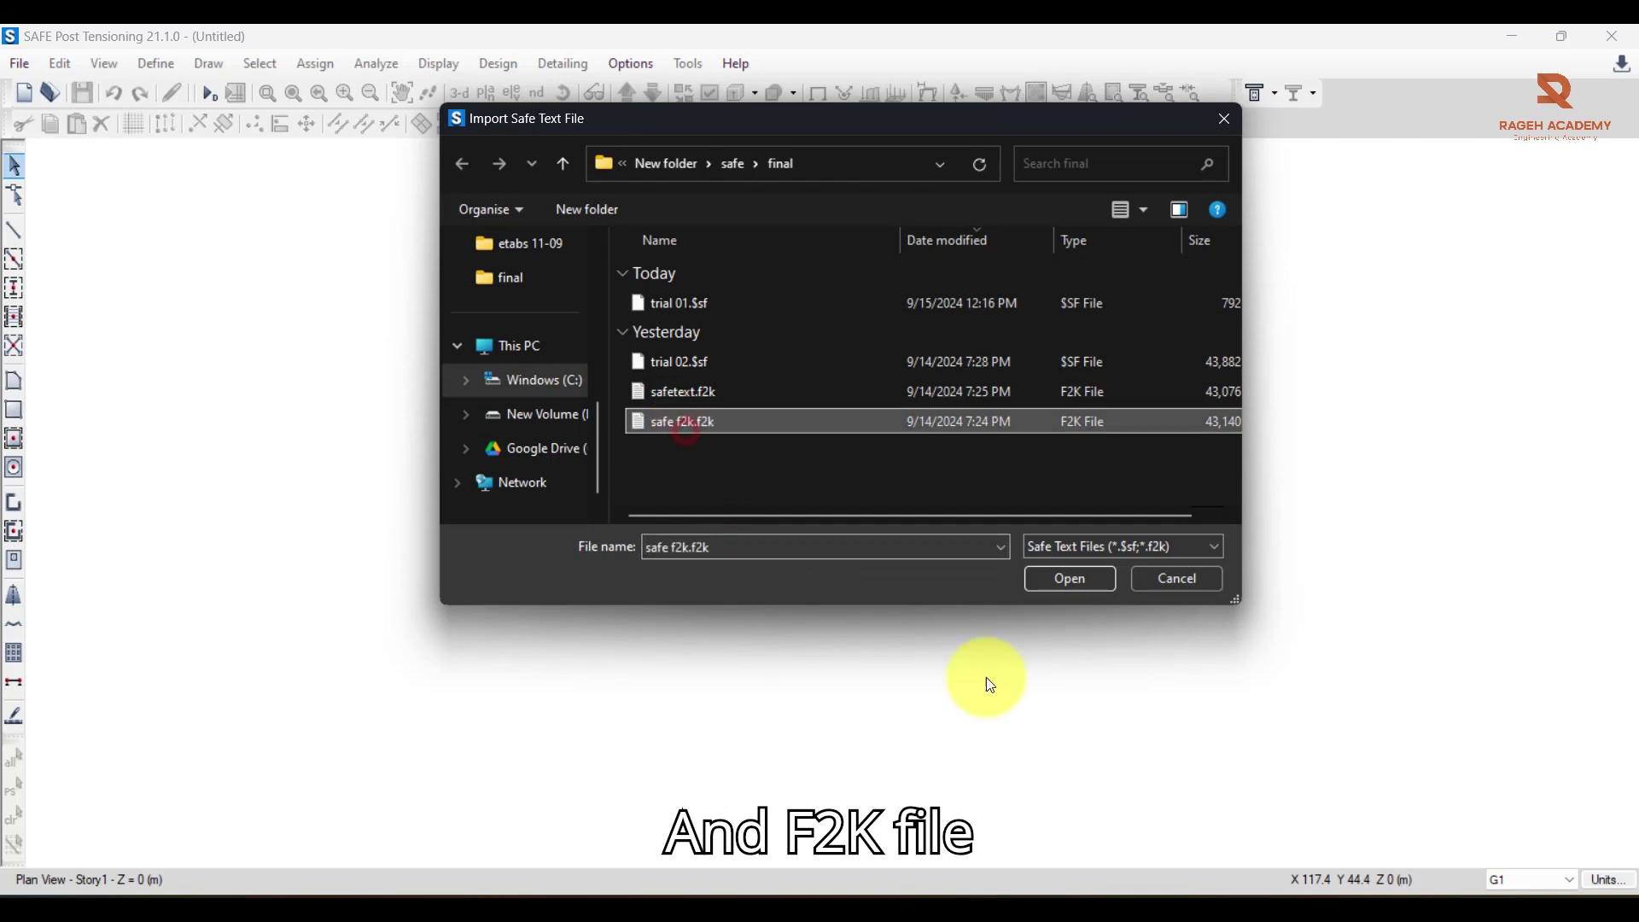
click(1056, 580)
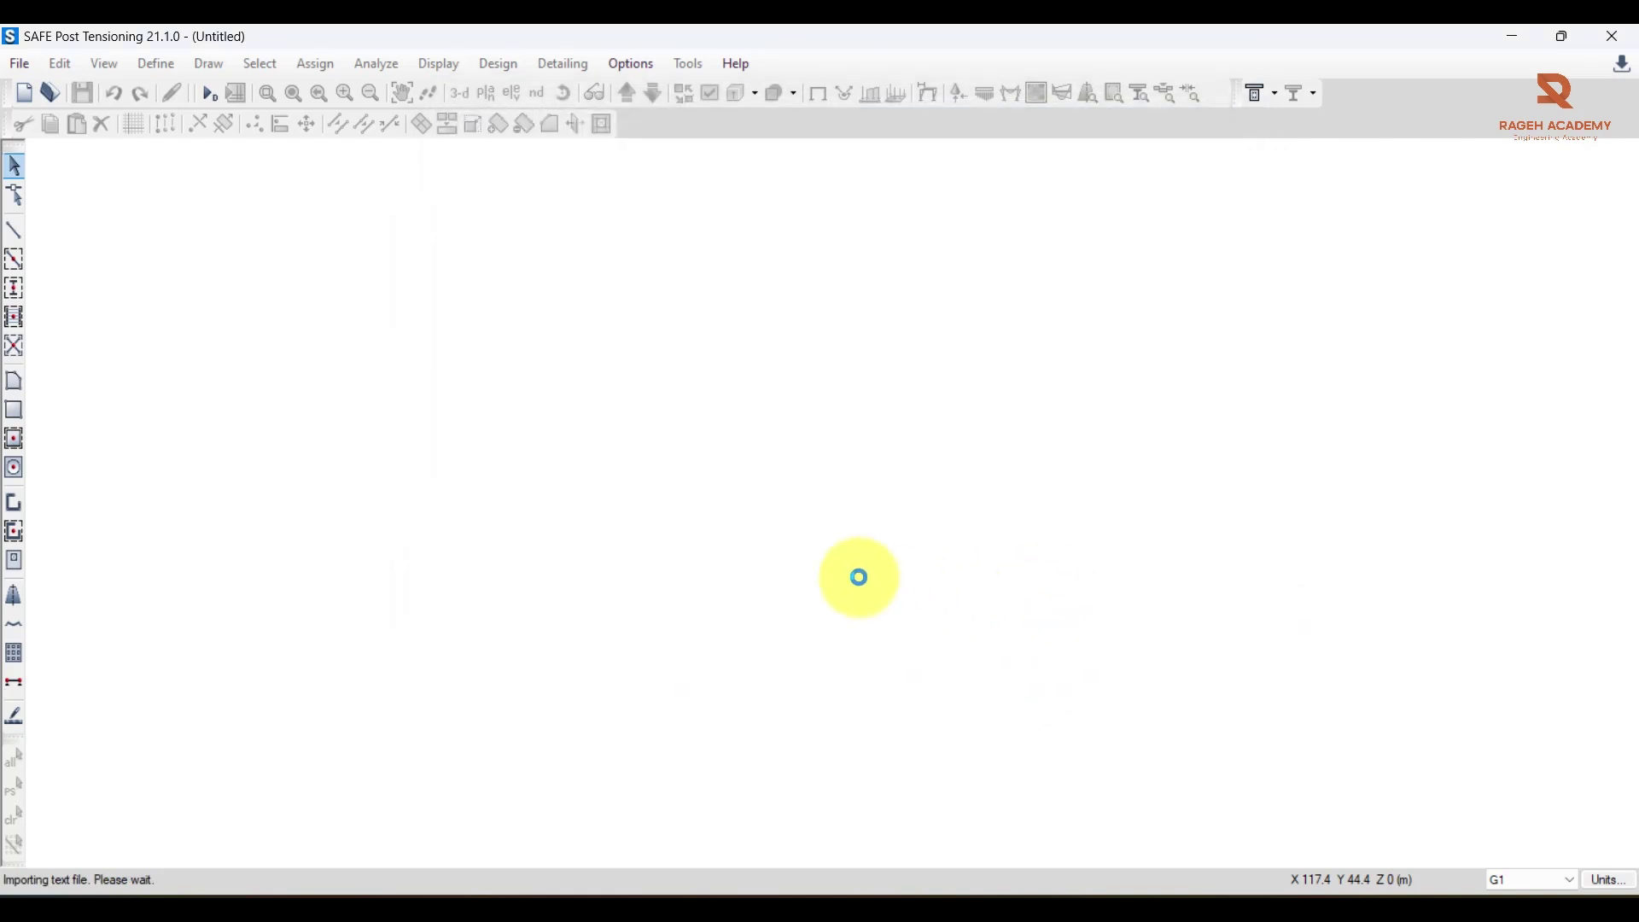
Cancel the safe f2k.f2k import, which only offers a new model, and return to the other SAFE window
drag(801, 353, 744, 316)
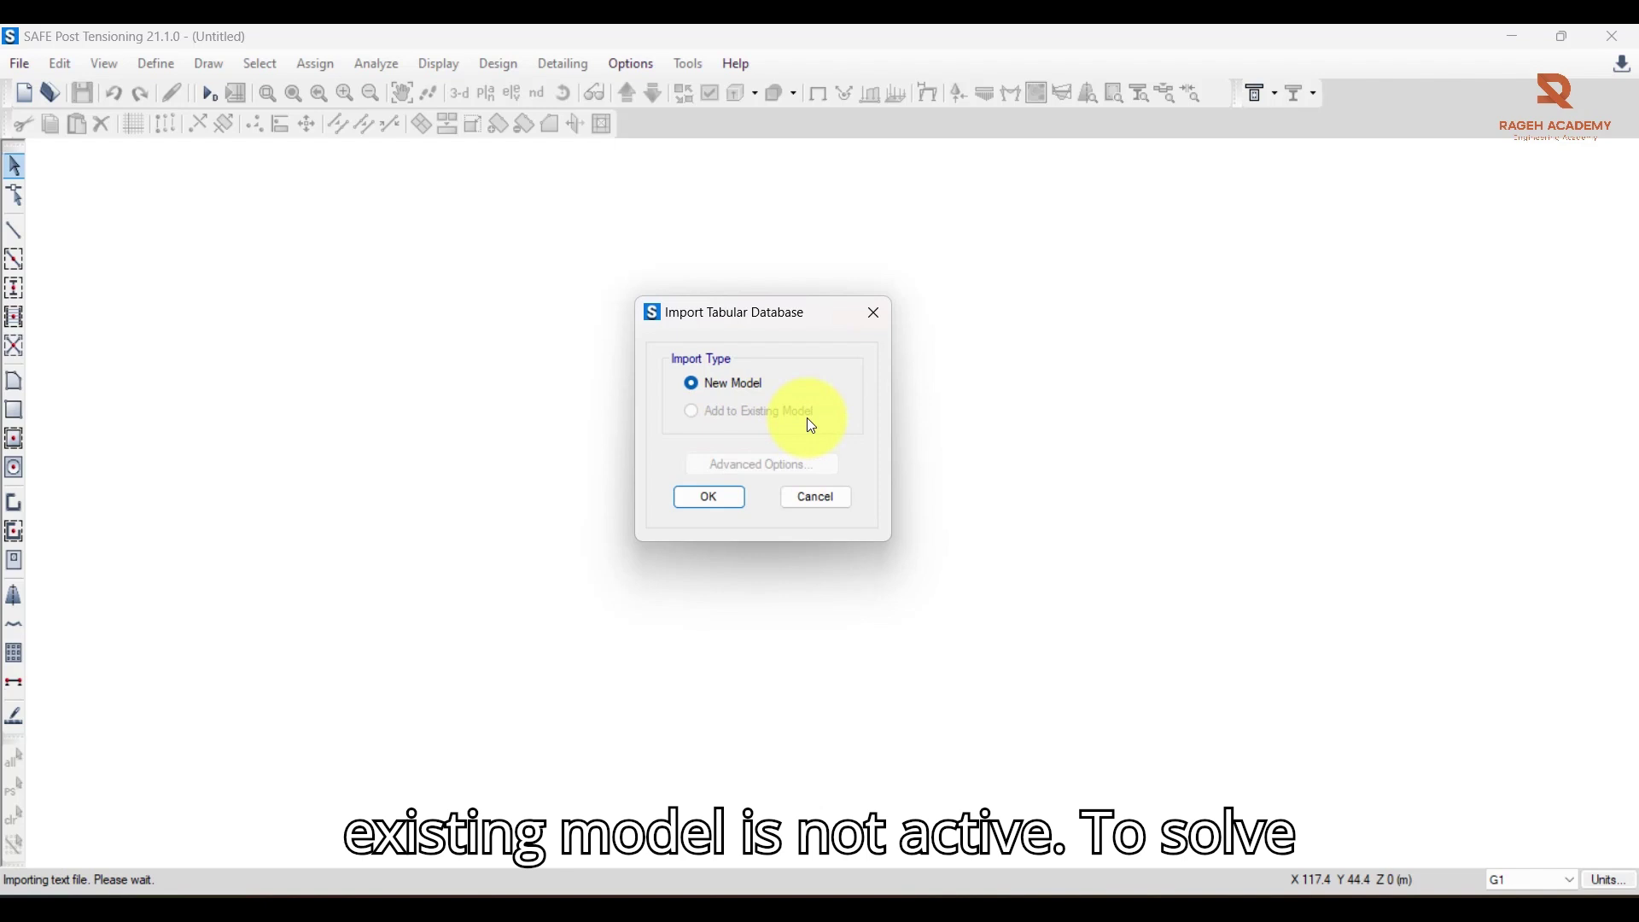
click(818, 502)
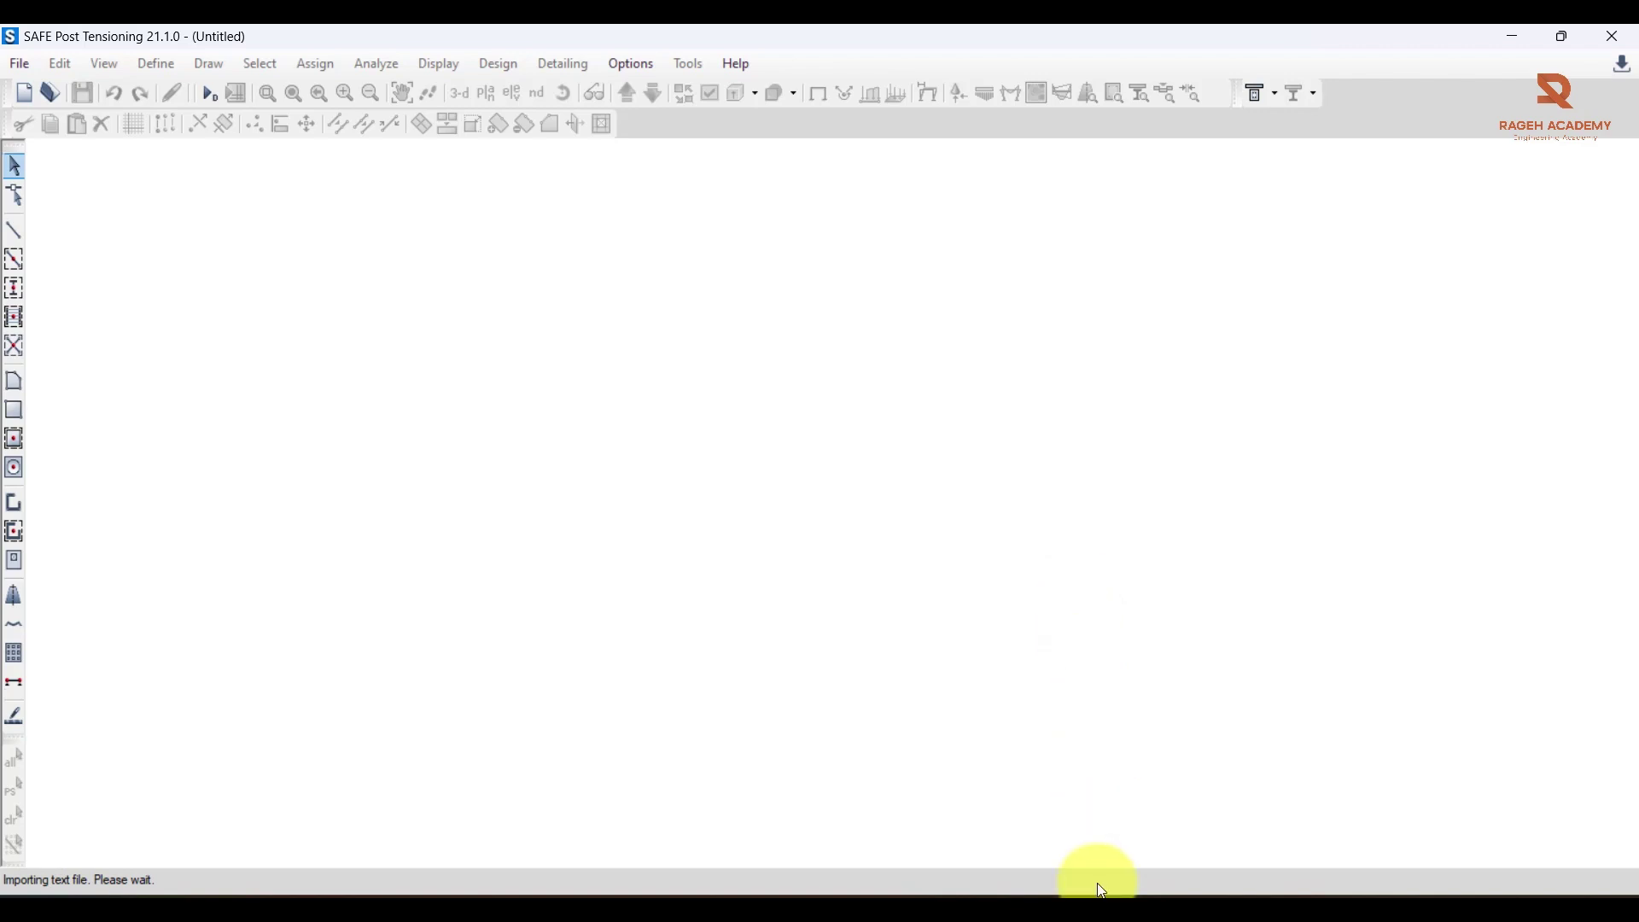
mouse_move(1098, 888)
click(1152, 809)
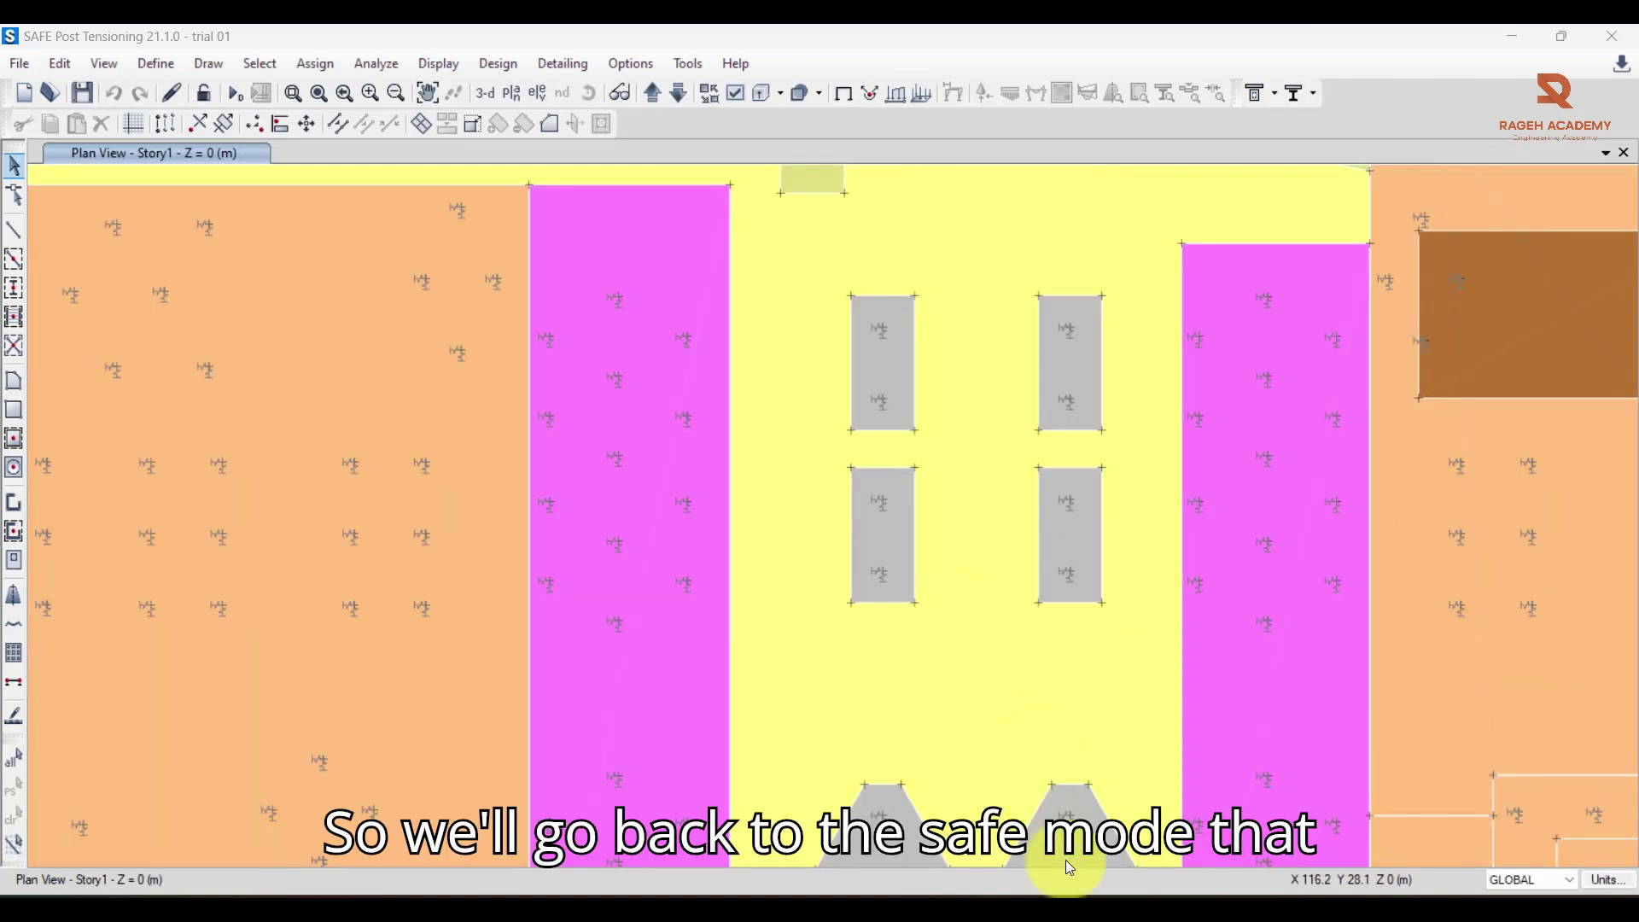
Export the from etabs 001 database tables as text, accepting tables and units, then cancel the Save As
mouse_move(1097, 892)
click(997, 807)
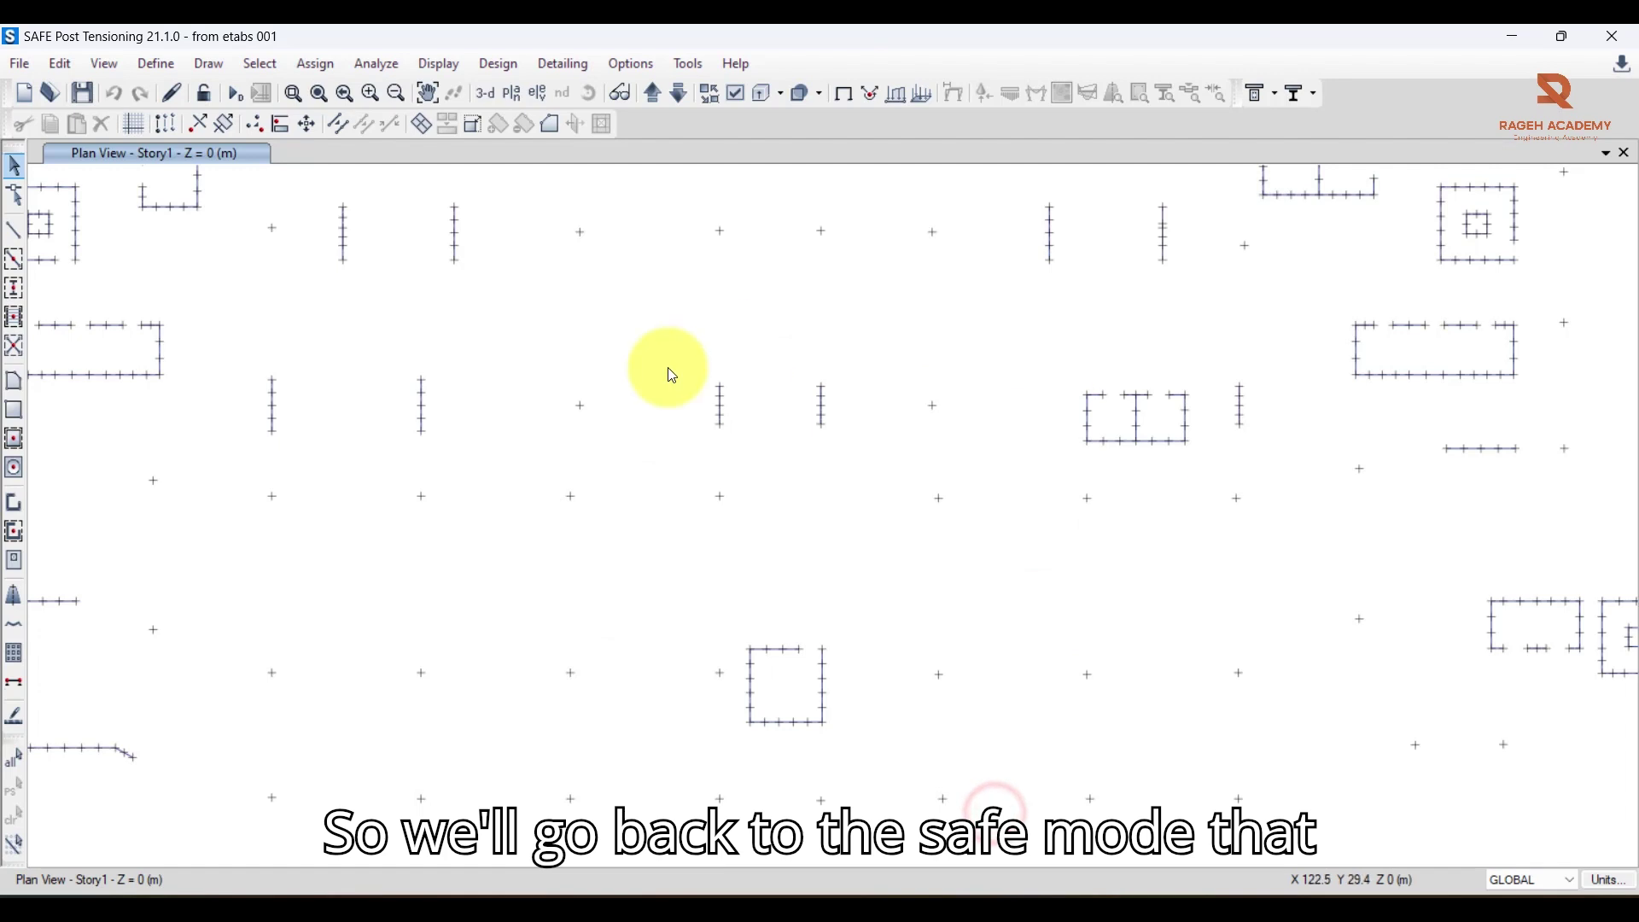
click(21, 64)
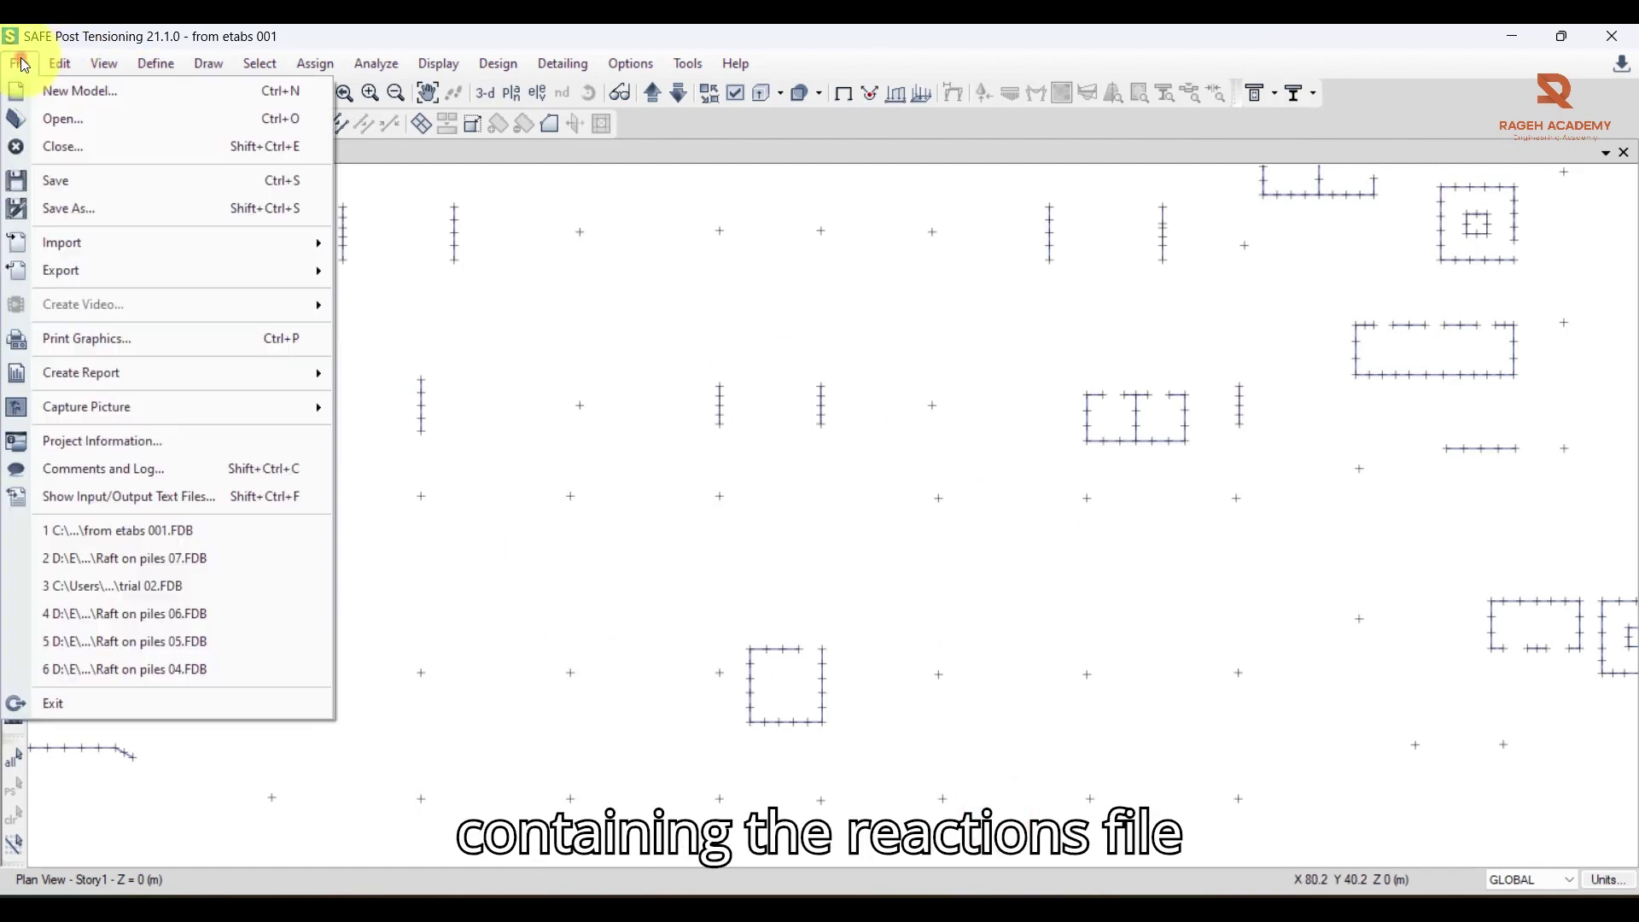
mouse_move(84, 266)
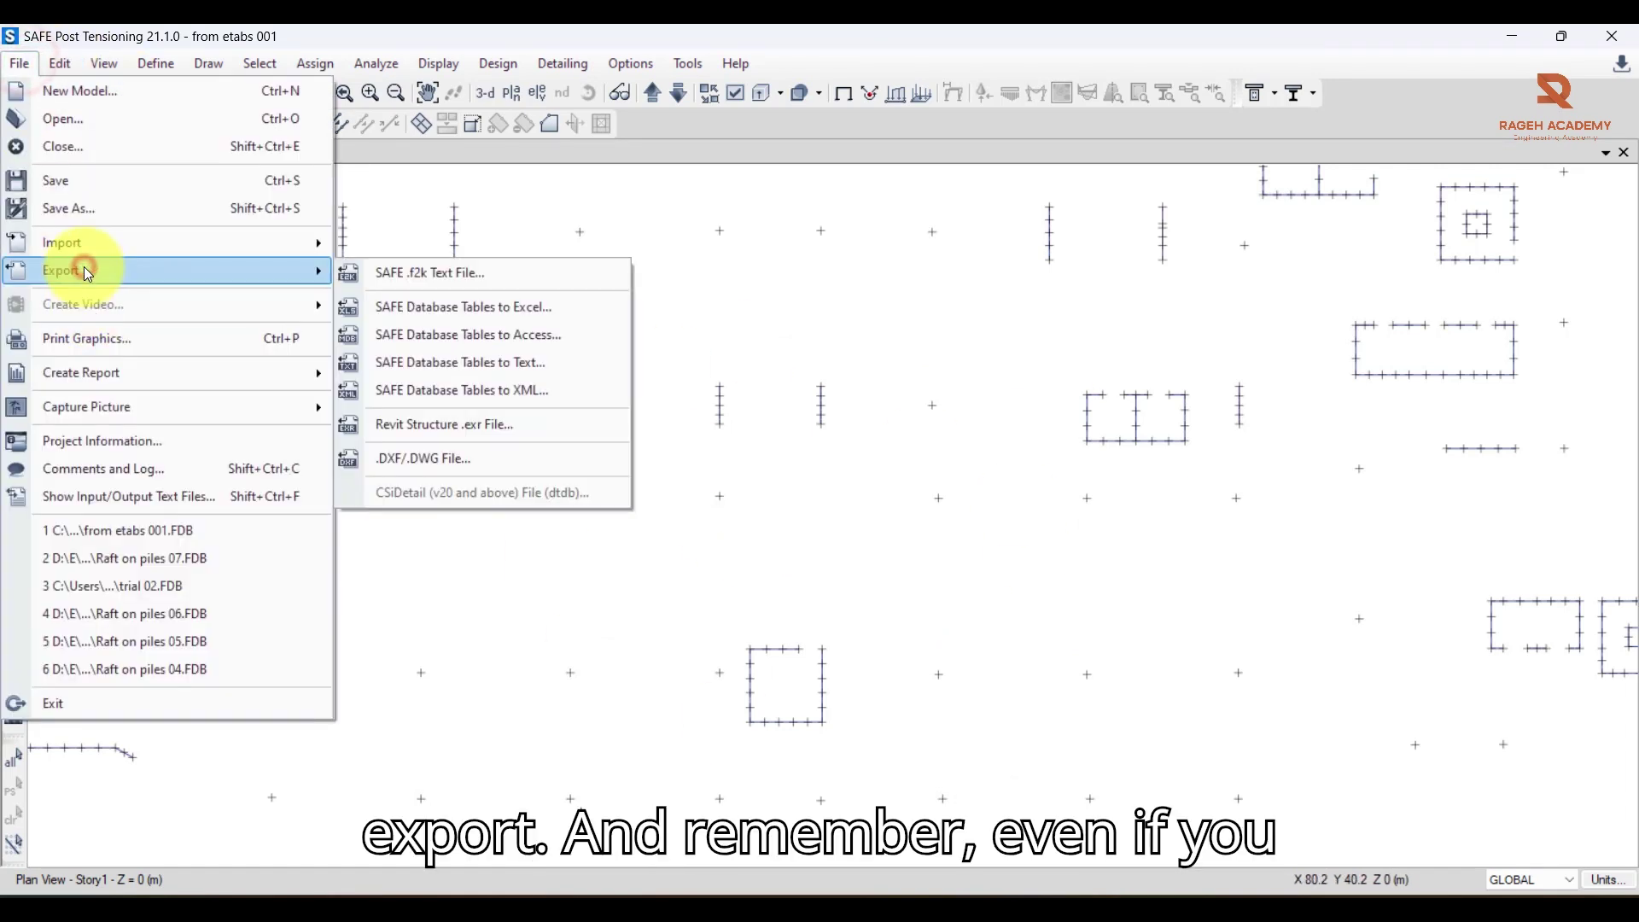
click(480, 362)
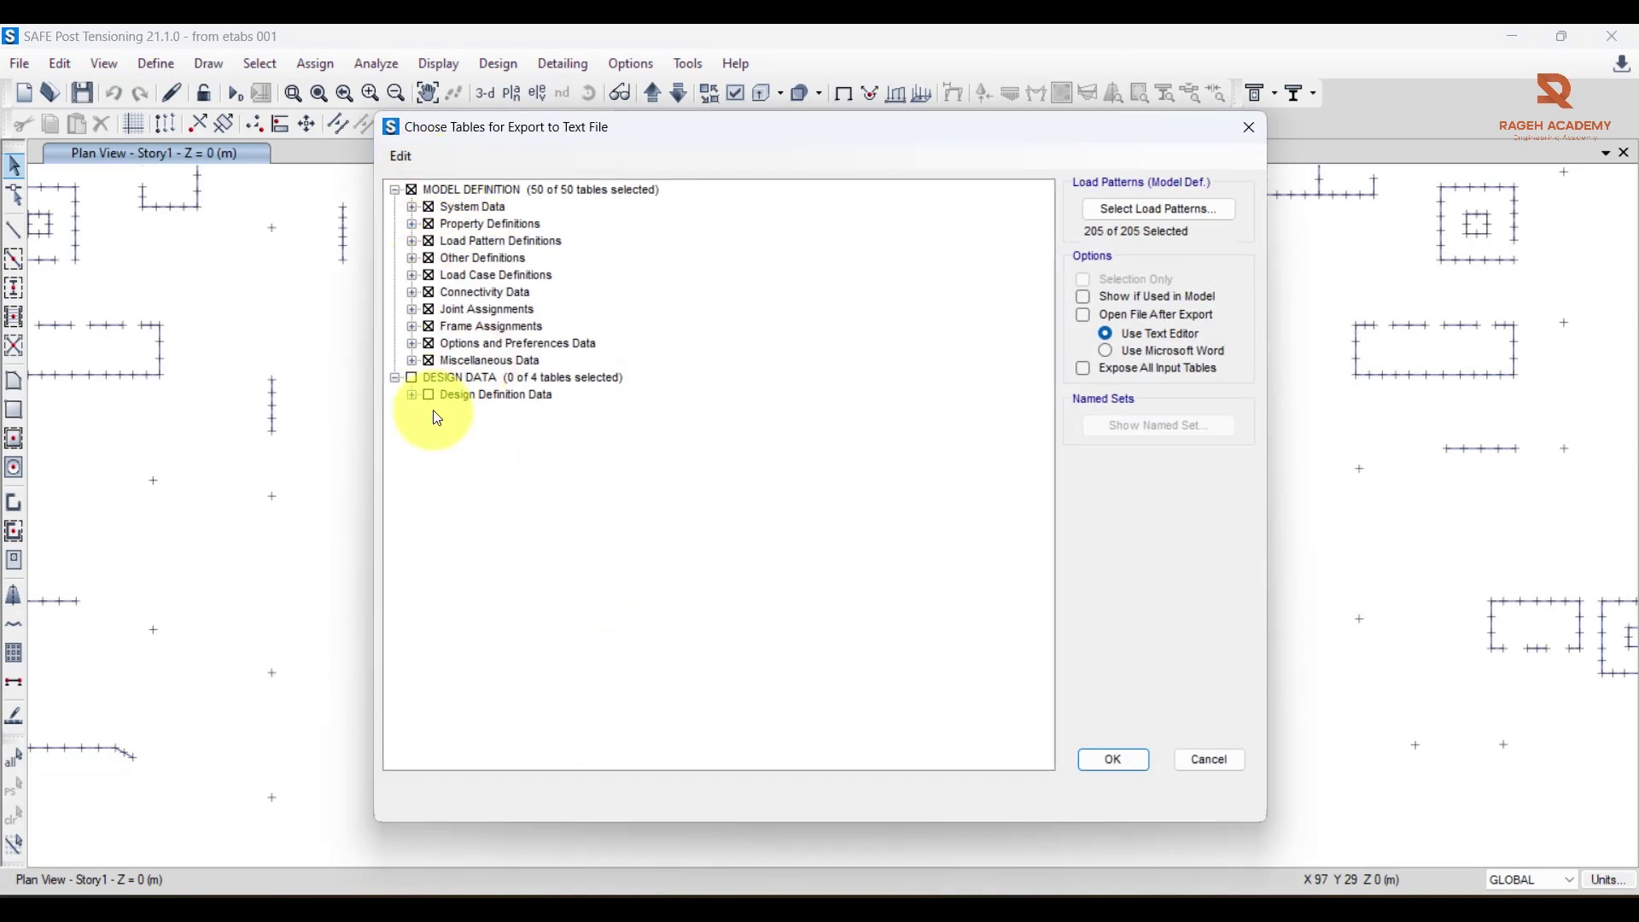
click(1102, 758)
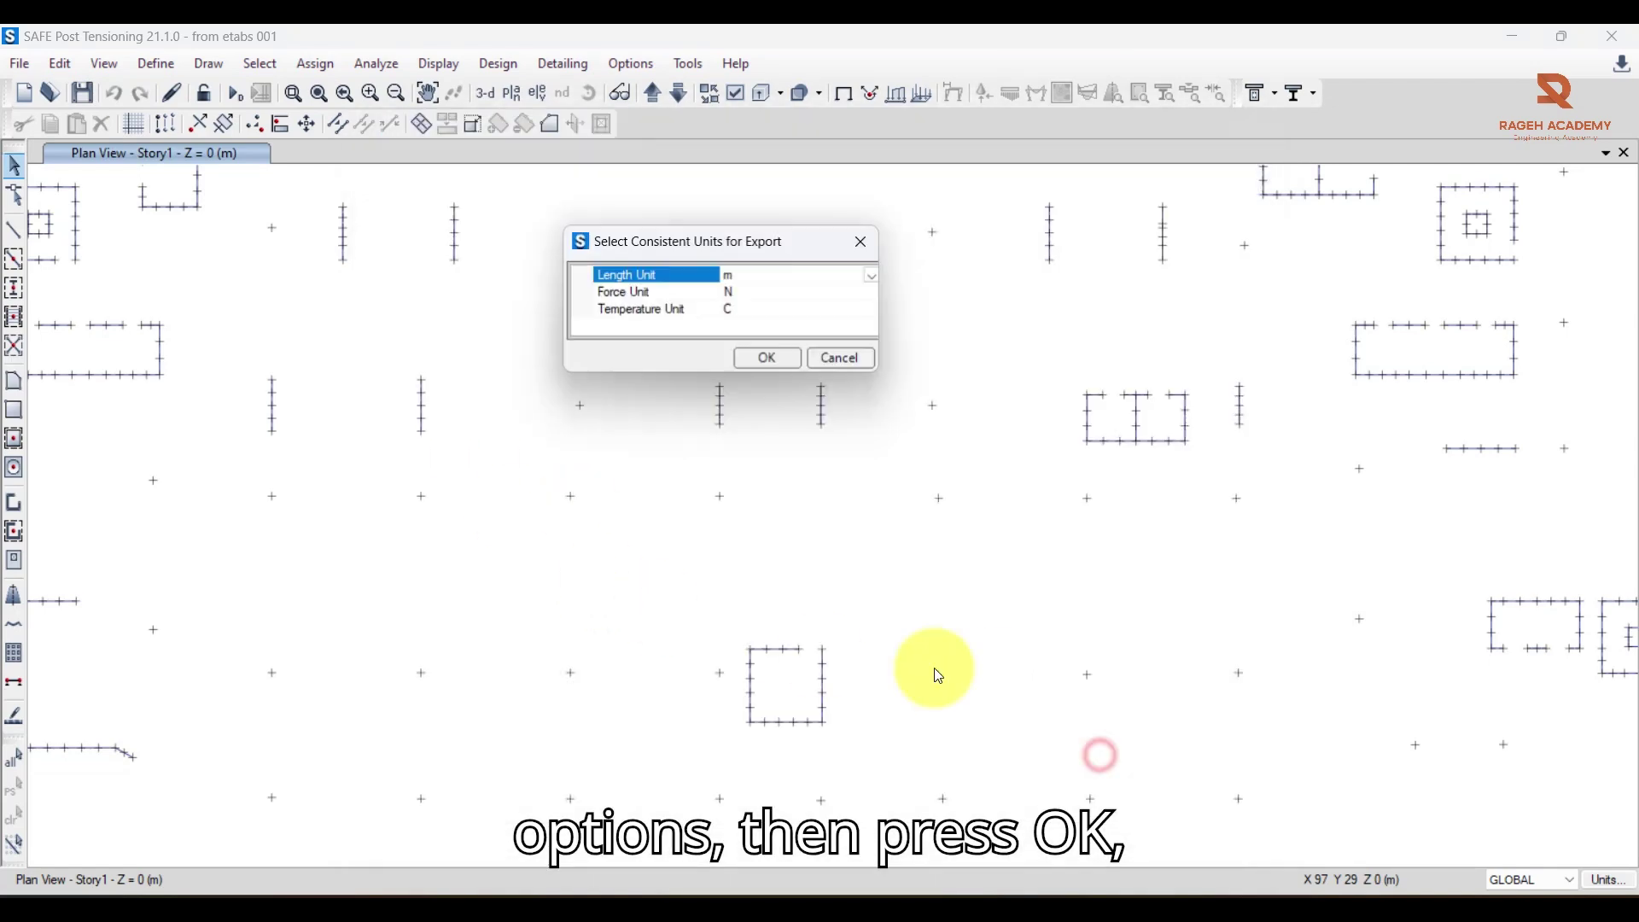
click(762, 357)
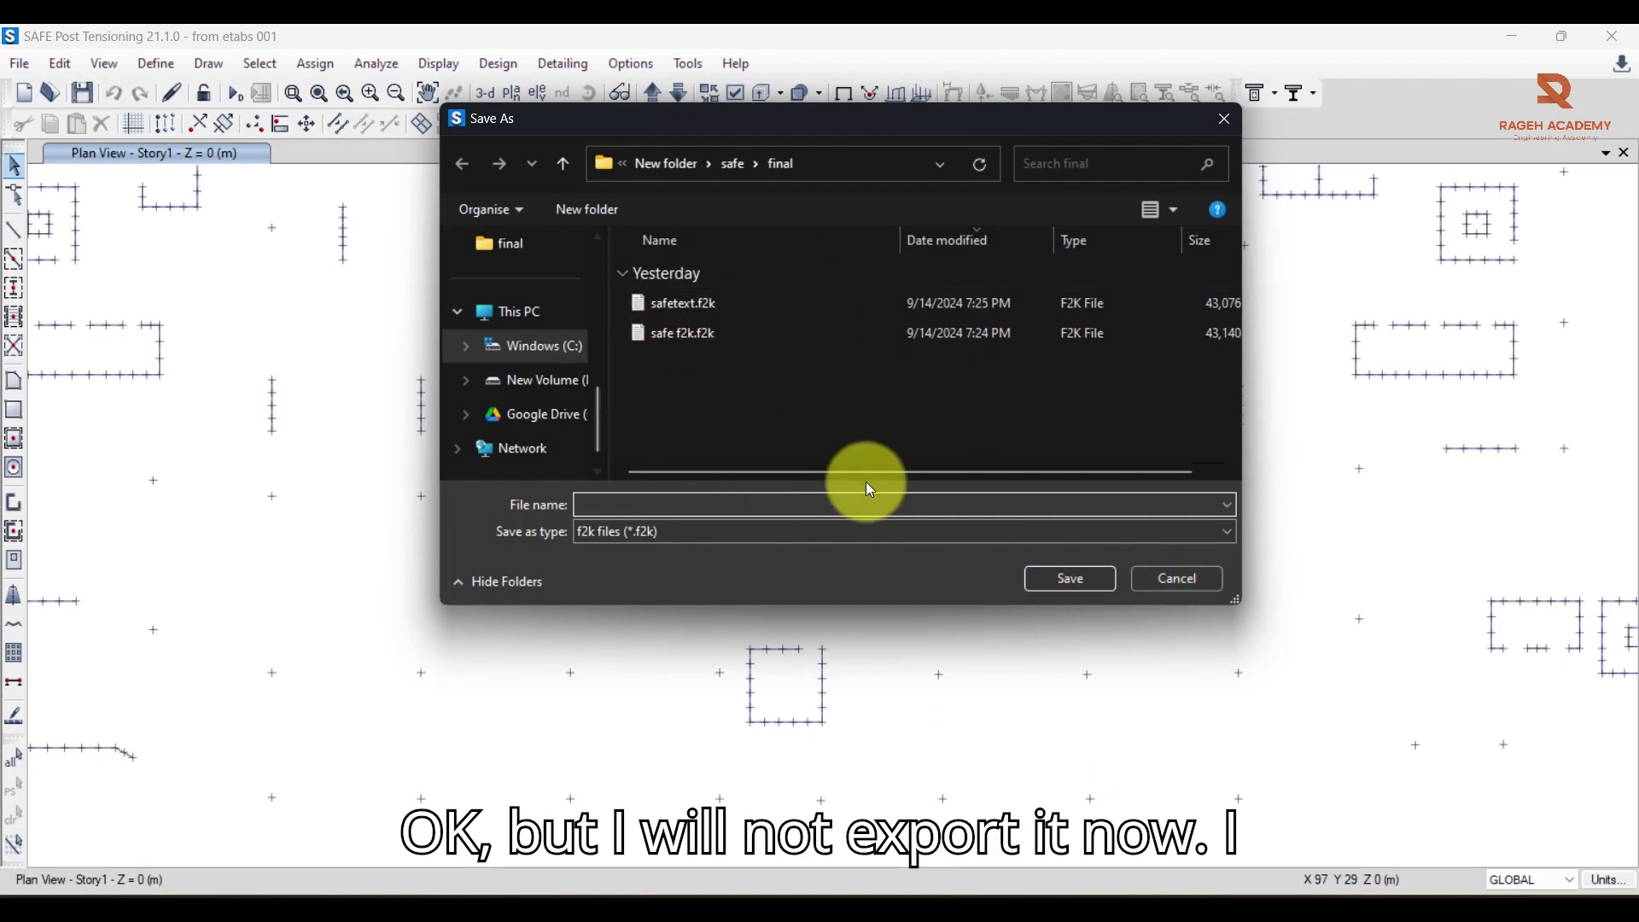
click(1188, 580)
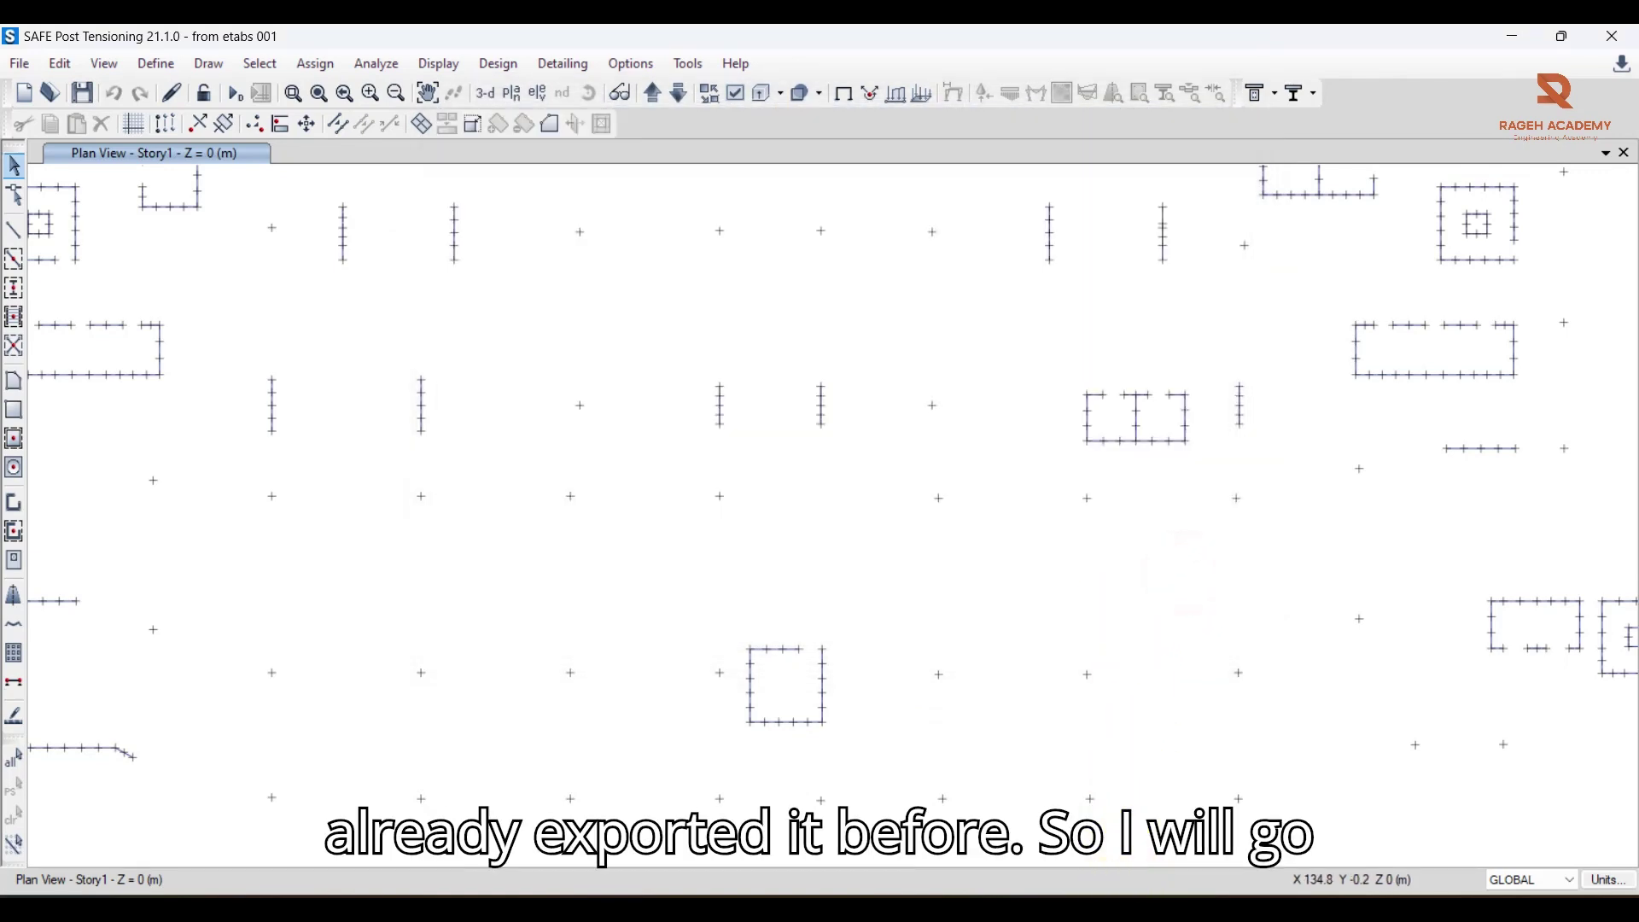
click(1115, 892)
In trial 01, import database tables as Add to Existing Model, never aborting on errors or warnings
click(1135, 811)
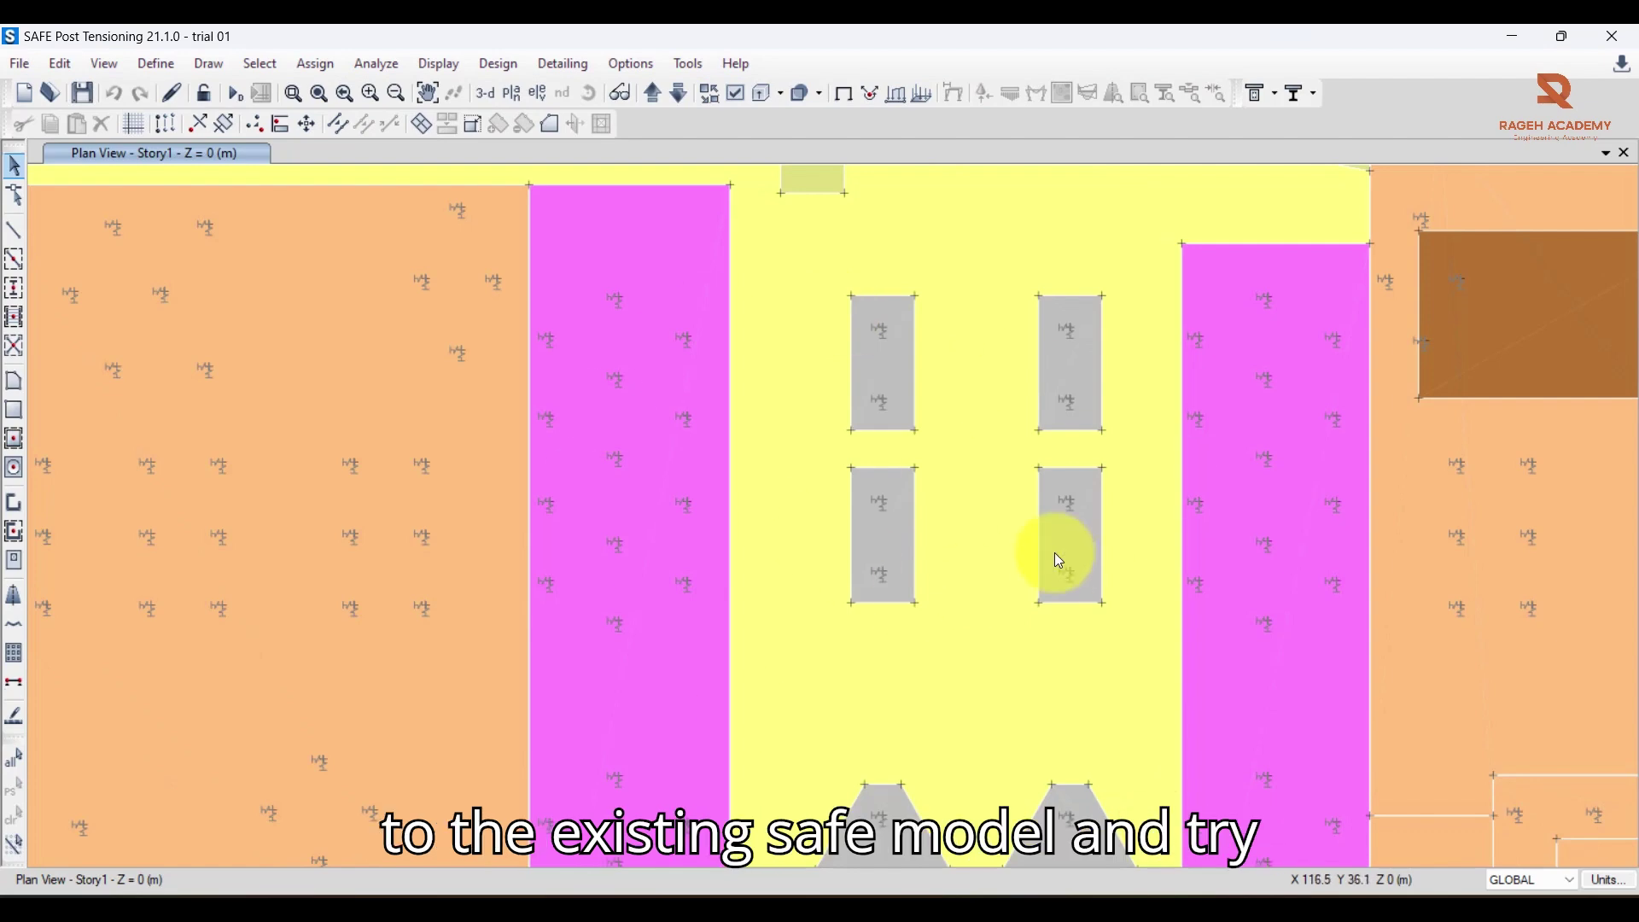
click(19, 64)
click(84, 249)
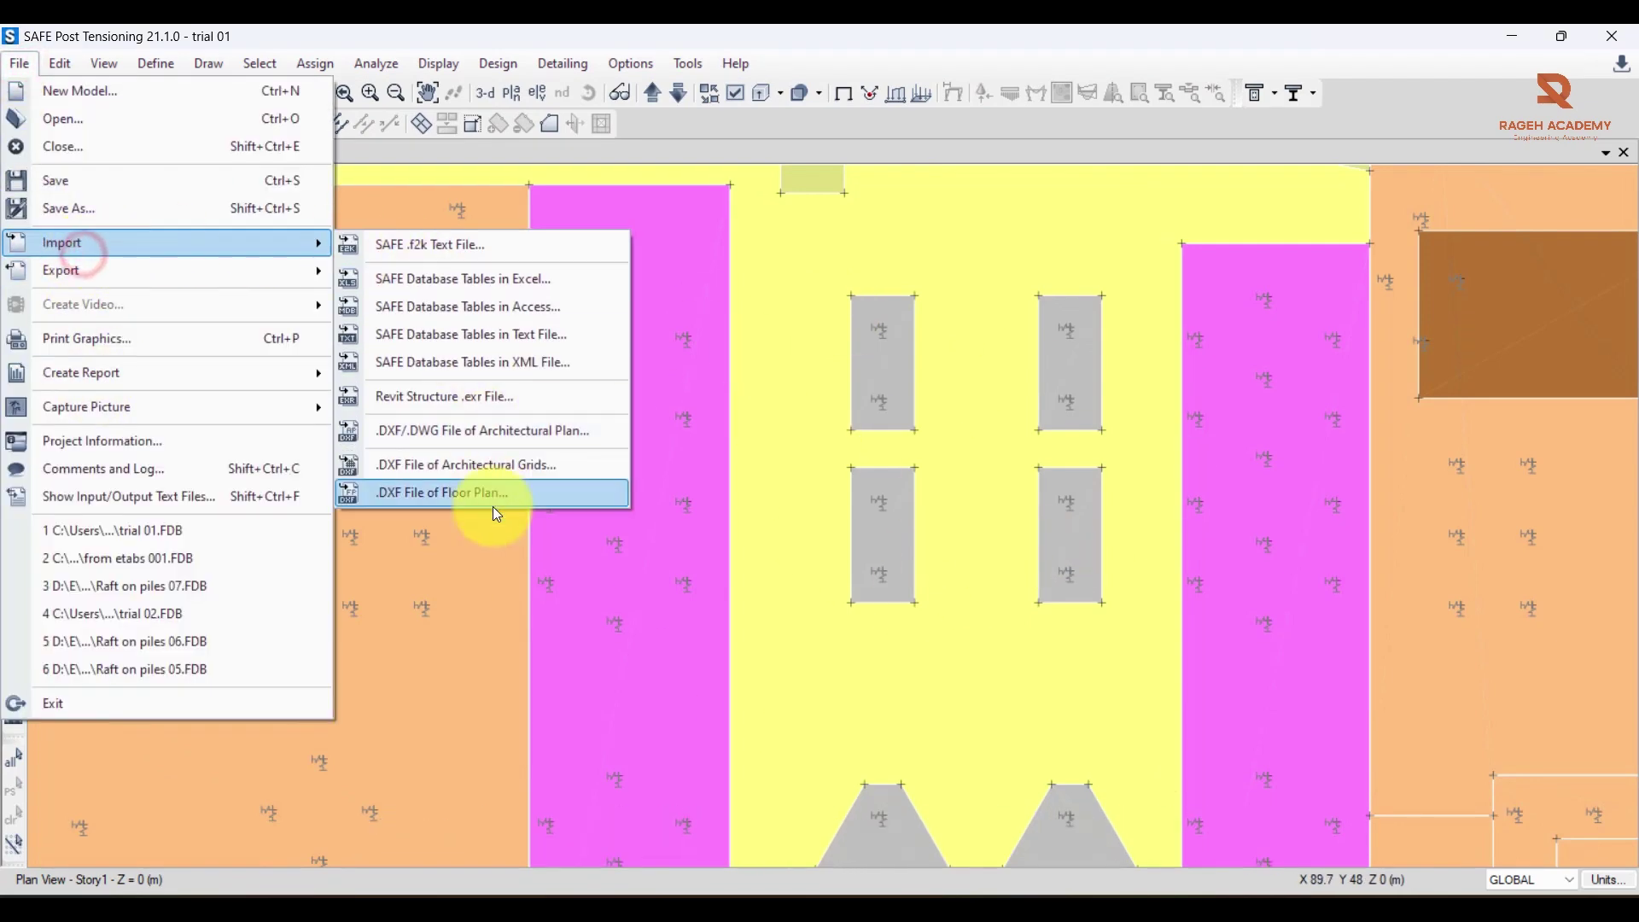
click(515, 334)
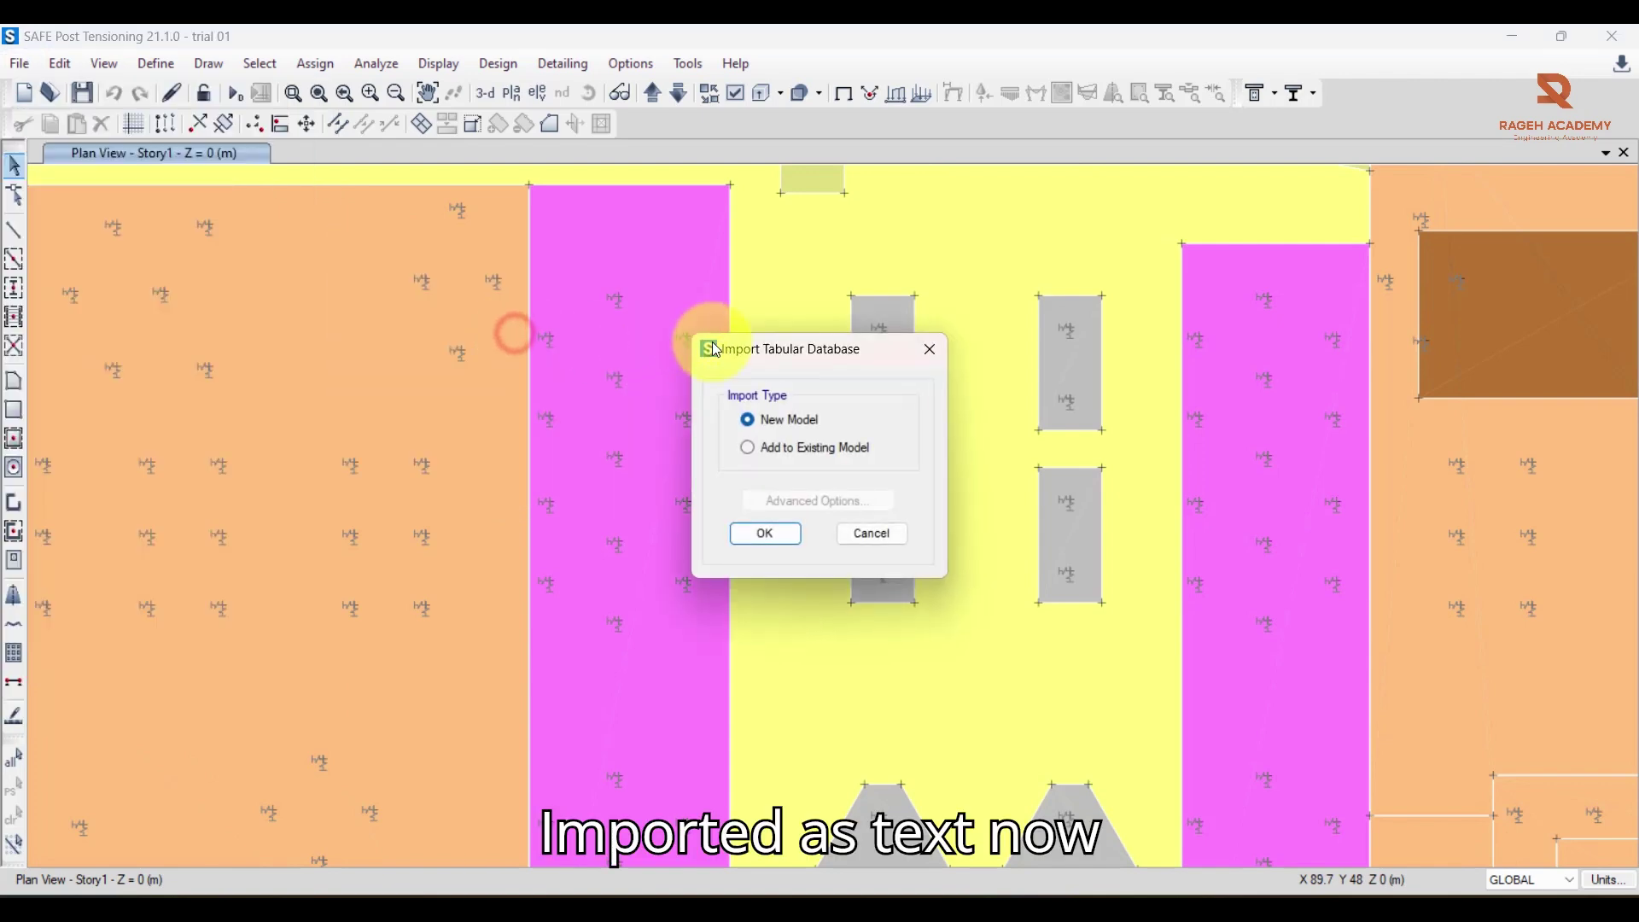
click(845, 450)
click(787, 504)
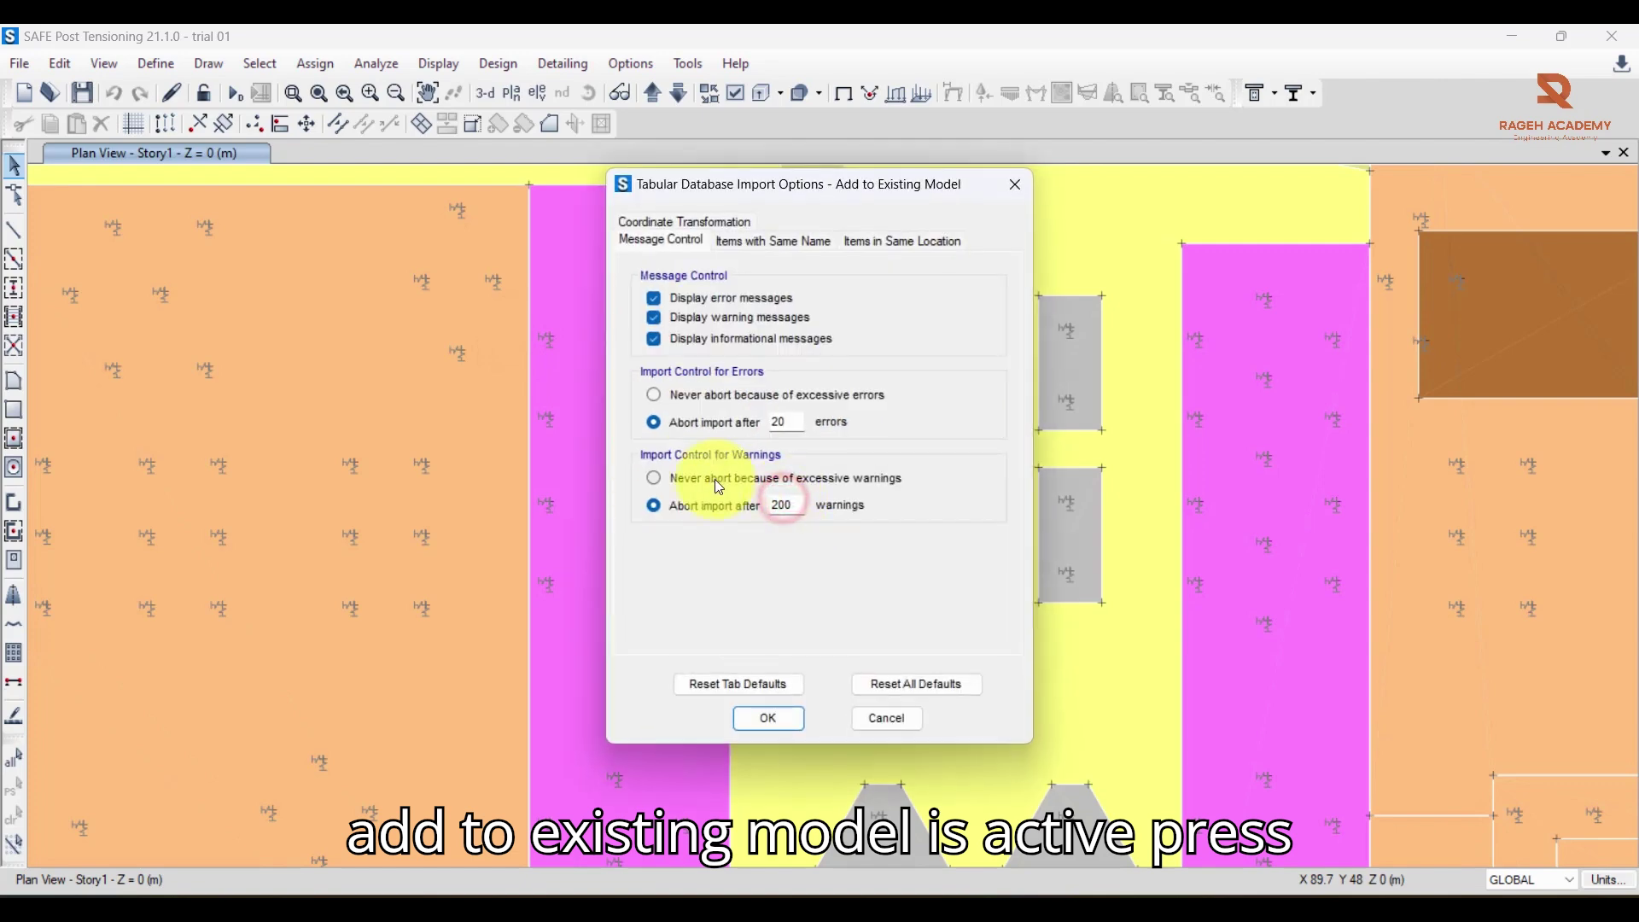
click(699, 476)
click(680, 399)
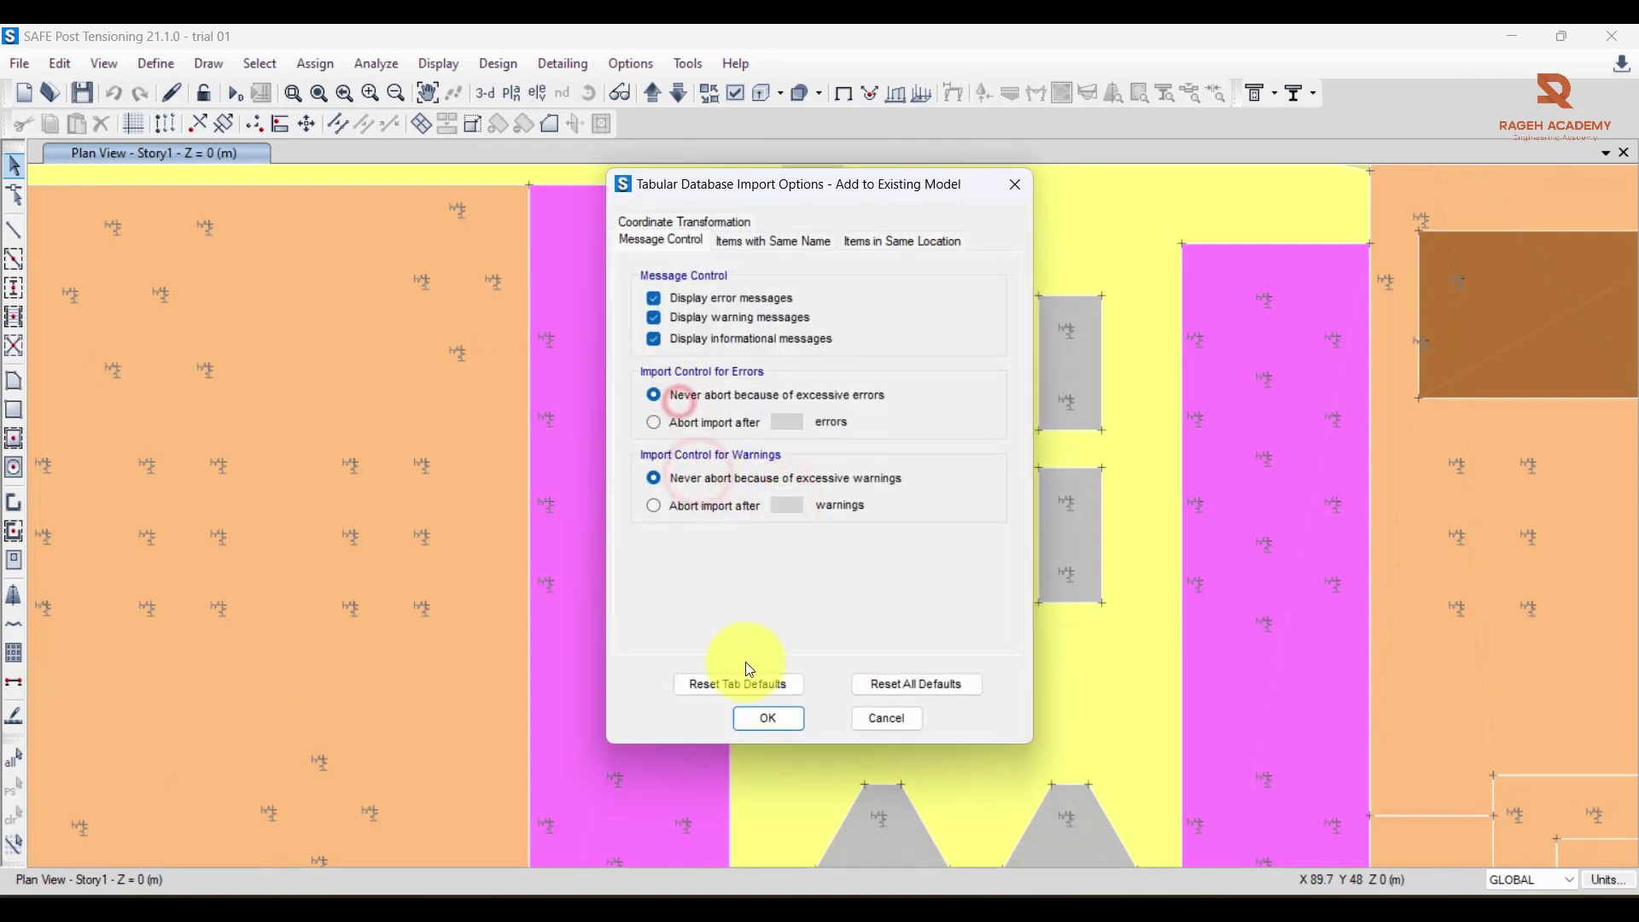
click(768, 717)
click(765, 535)
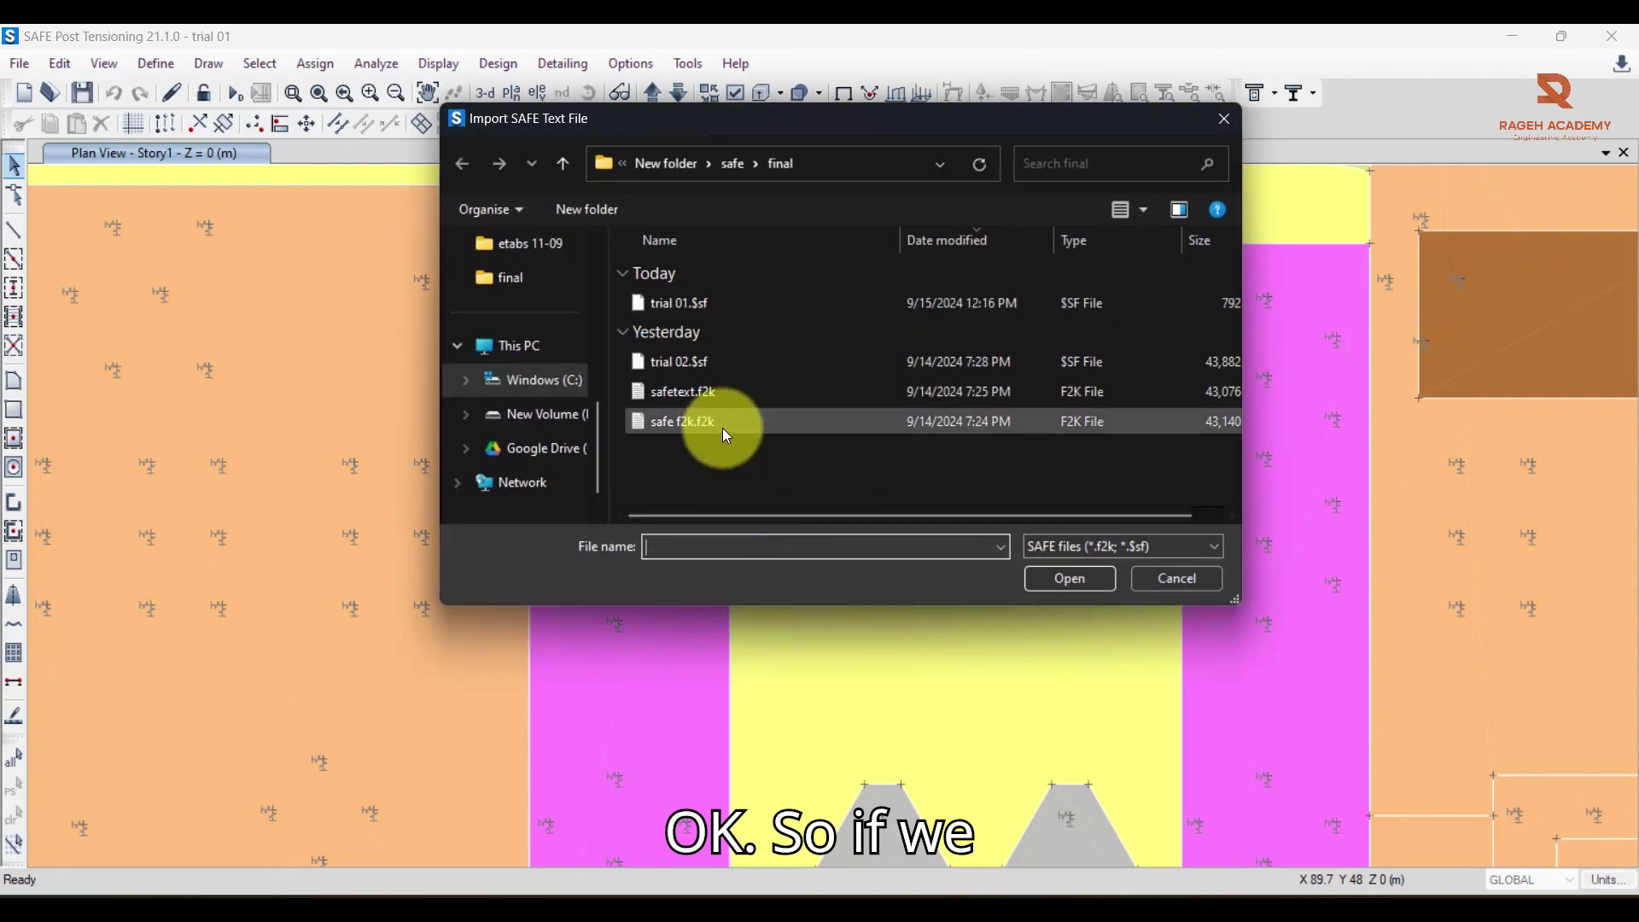
Select safe f2k.f2k and import it into trial 01
click(683, 420)
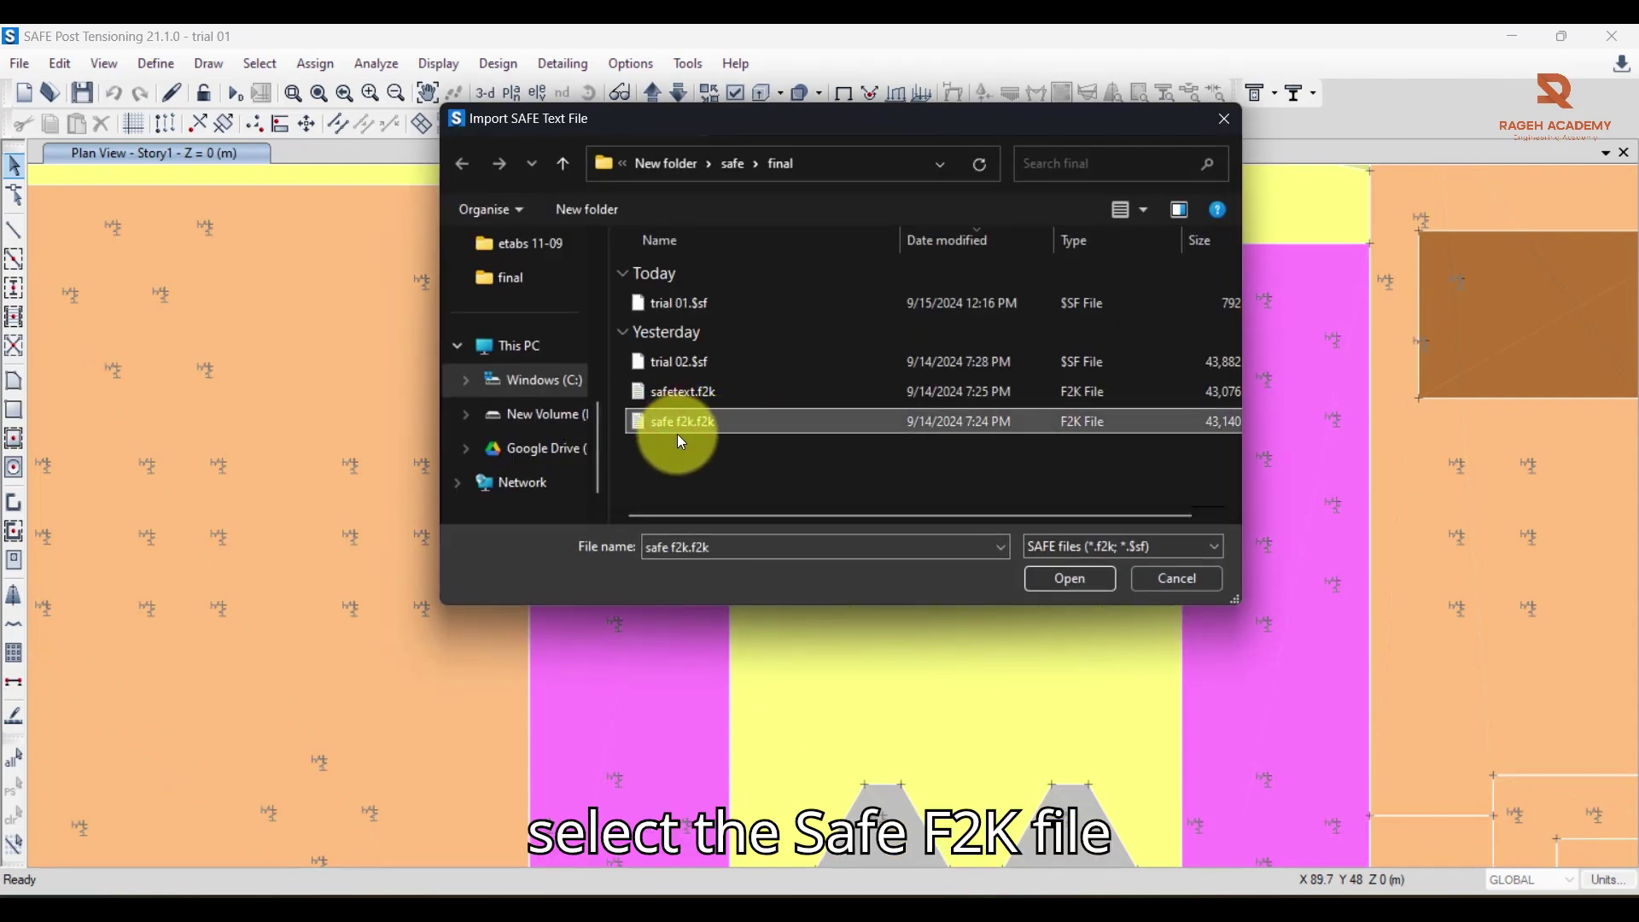
click(1066, 580)
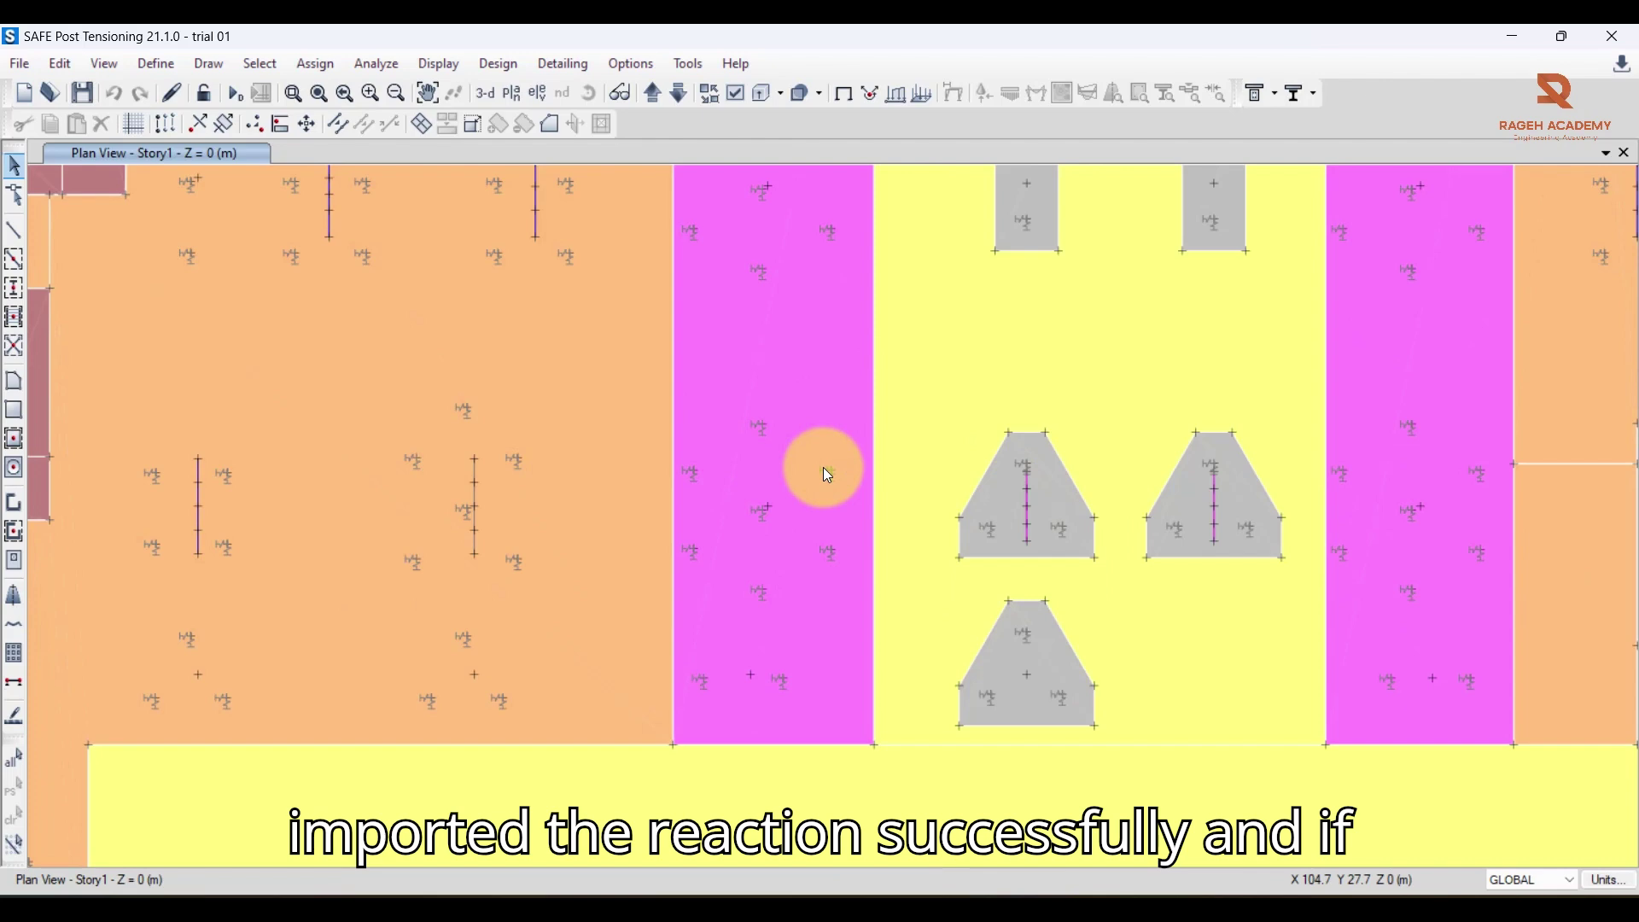
Inspect the W0-SLS(1/12) and W0-SLS(11/12) load cases, closing each without changes
click(167, 75)
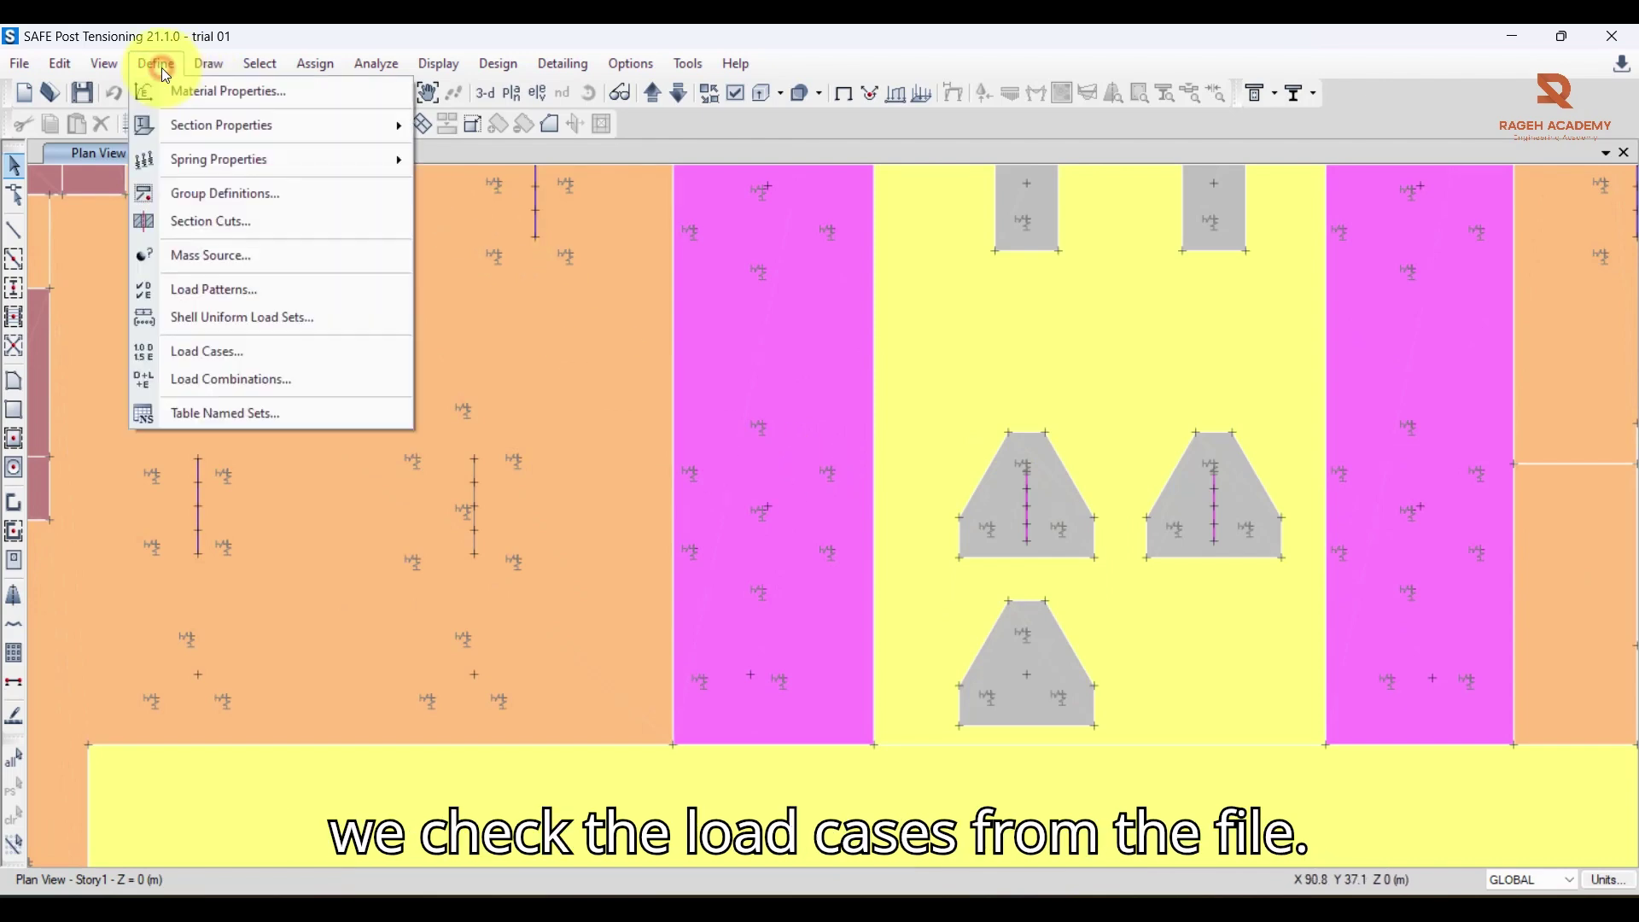
click(235, 346)
scroll(581, 507, down, 15)
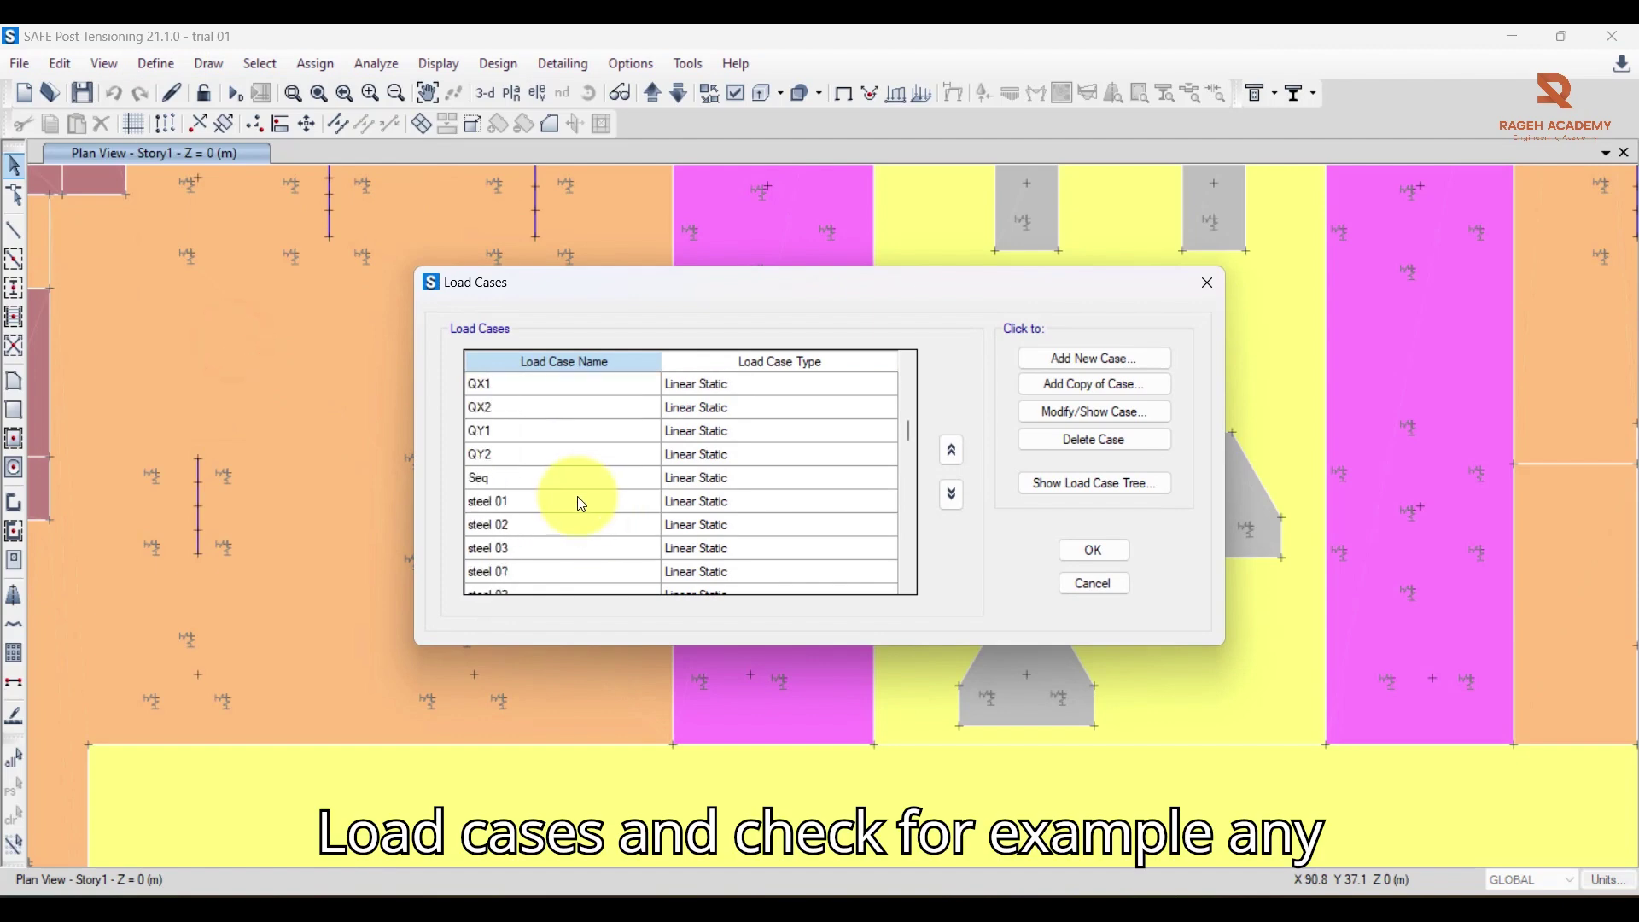
scroll(577, 495, down, 4)
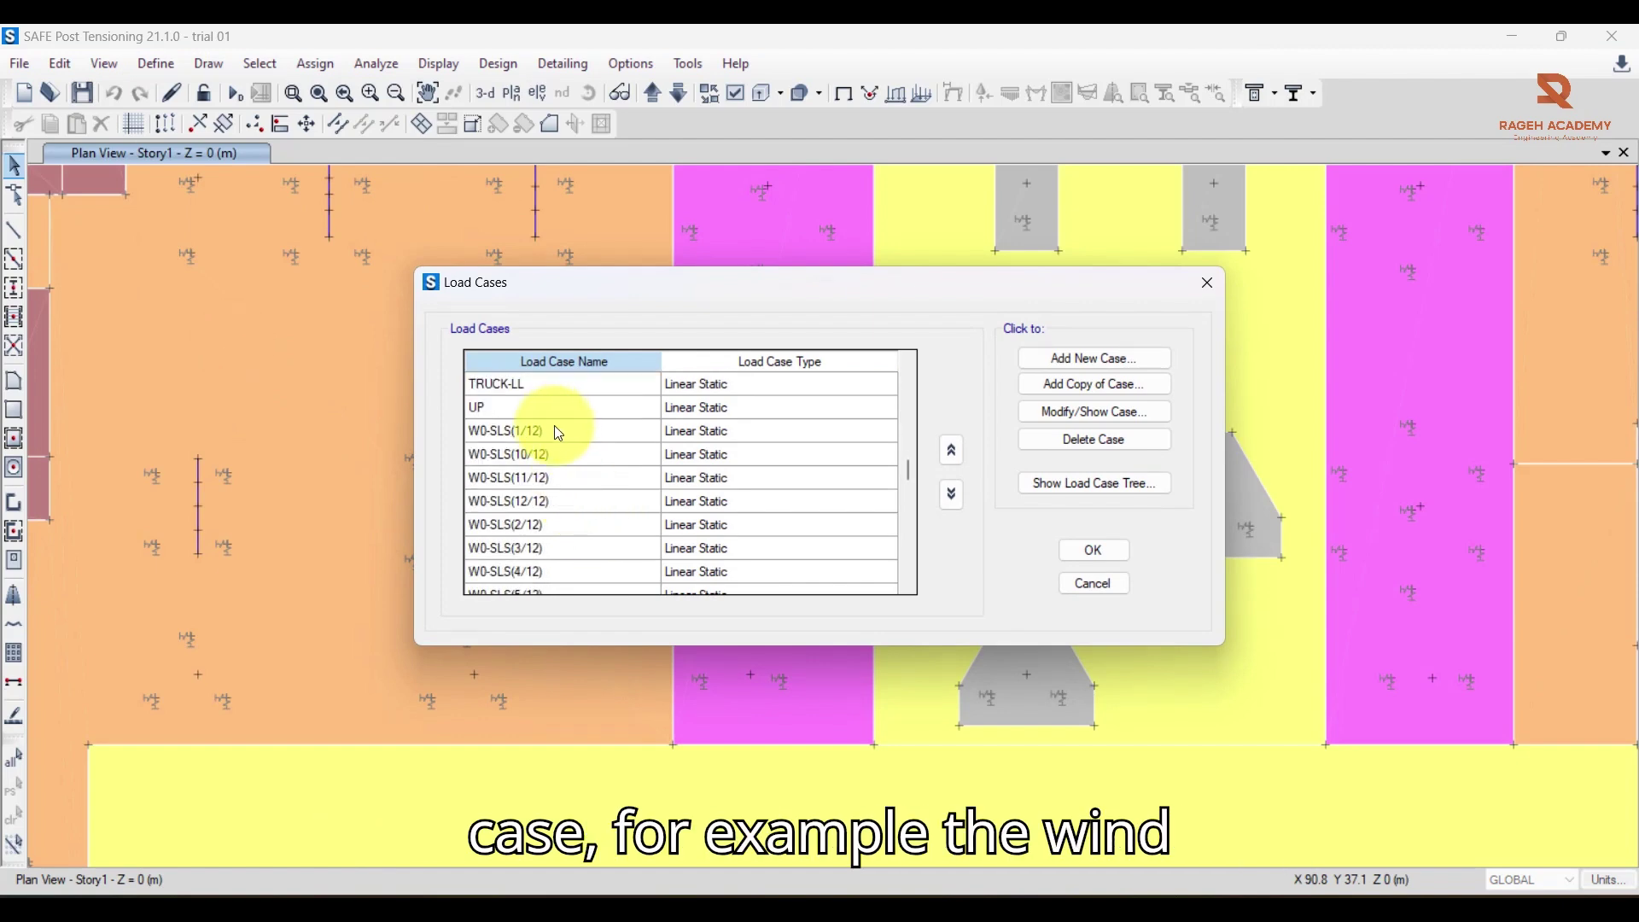
click(506, 438)
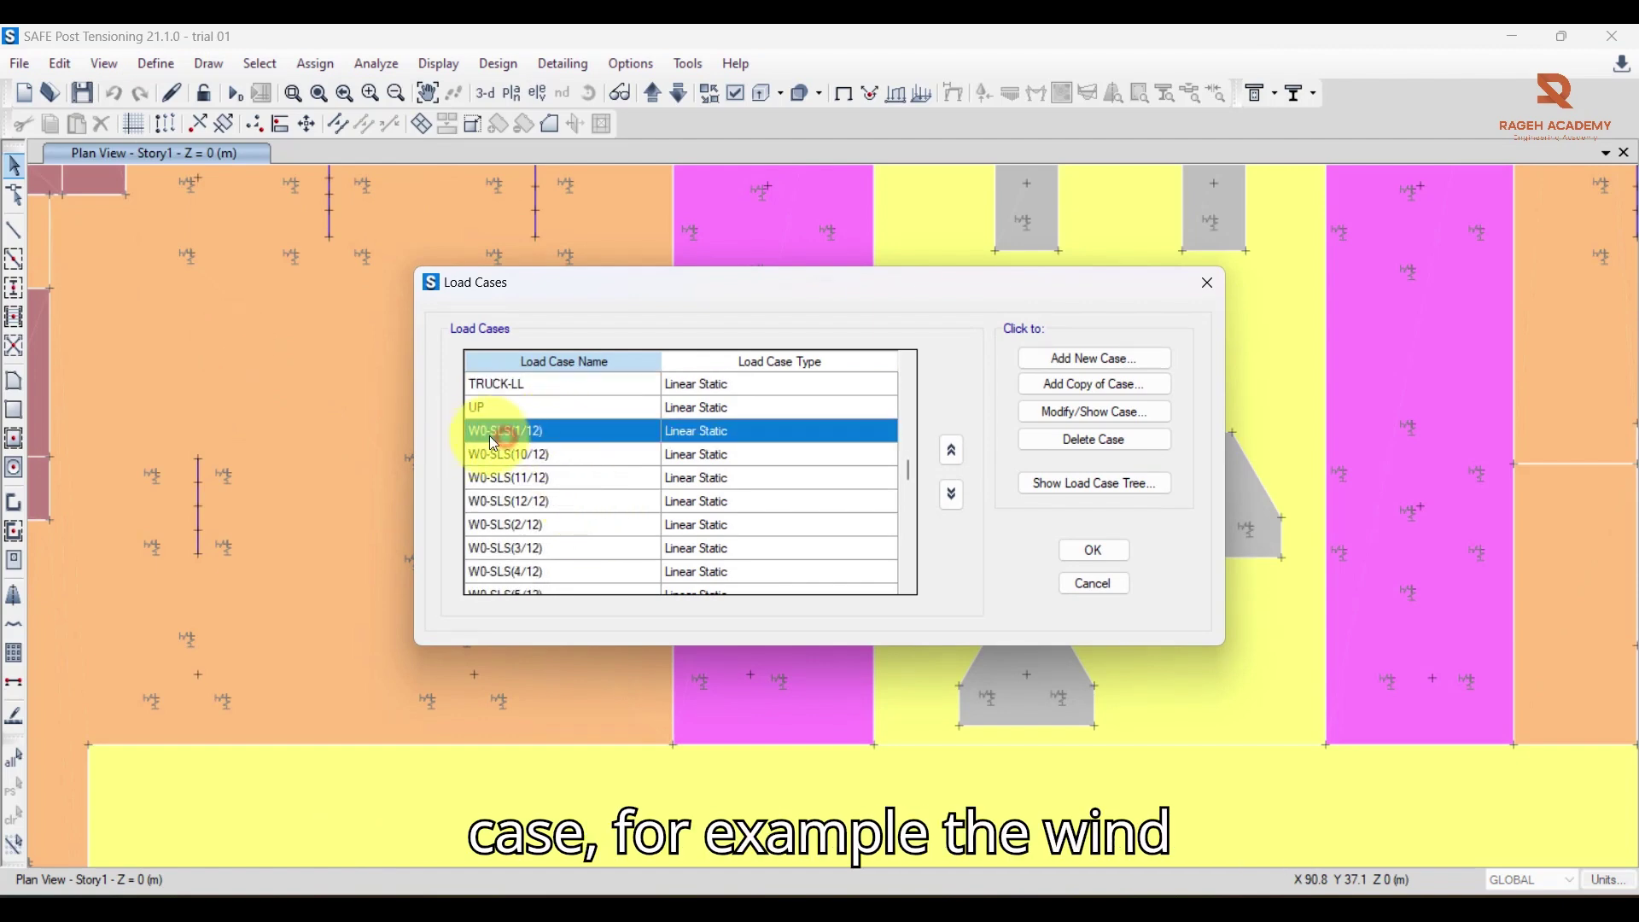
click(1052, 416)
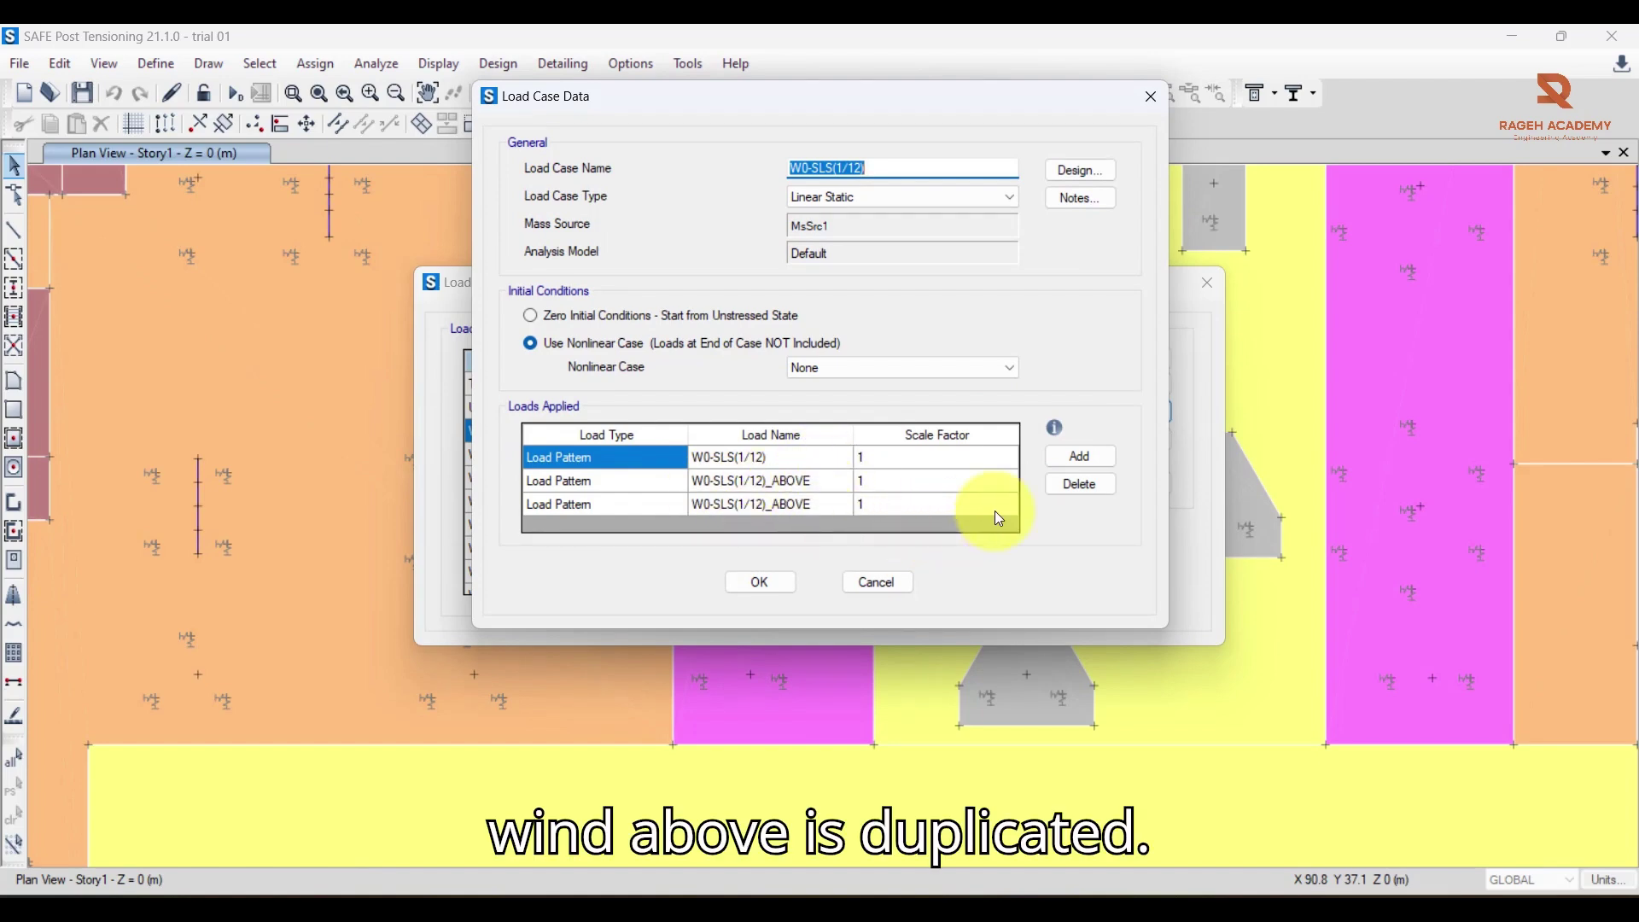
click(646, 507)
click(877, 584)
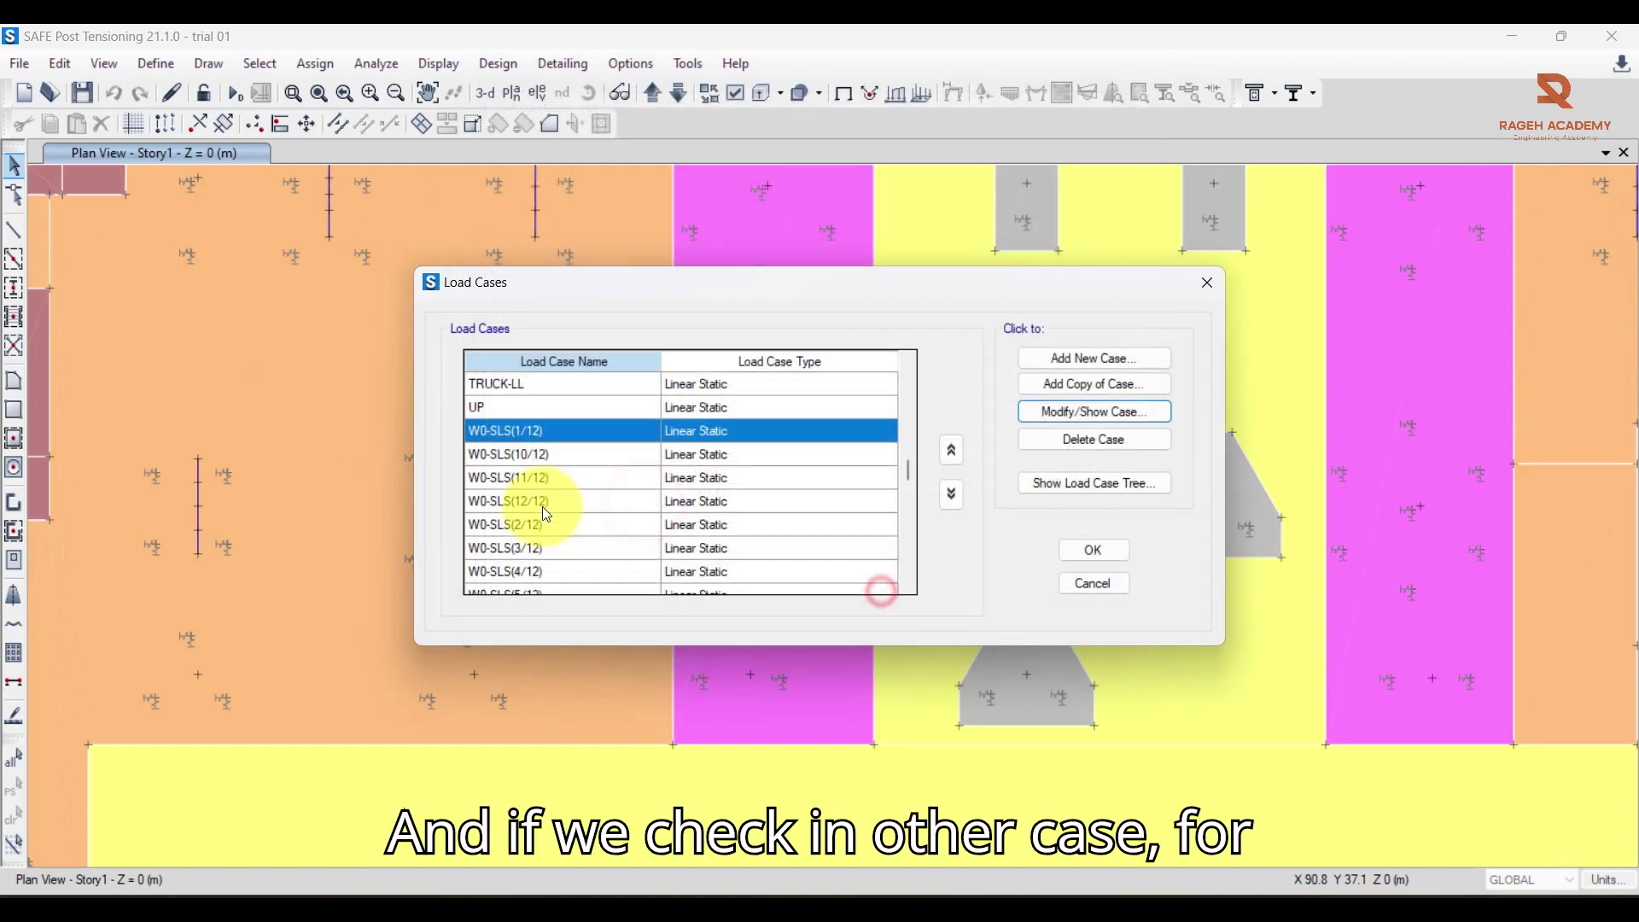
click(538, 478)
click(1094, 411)
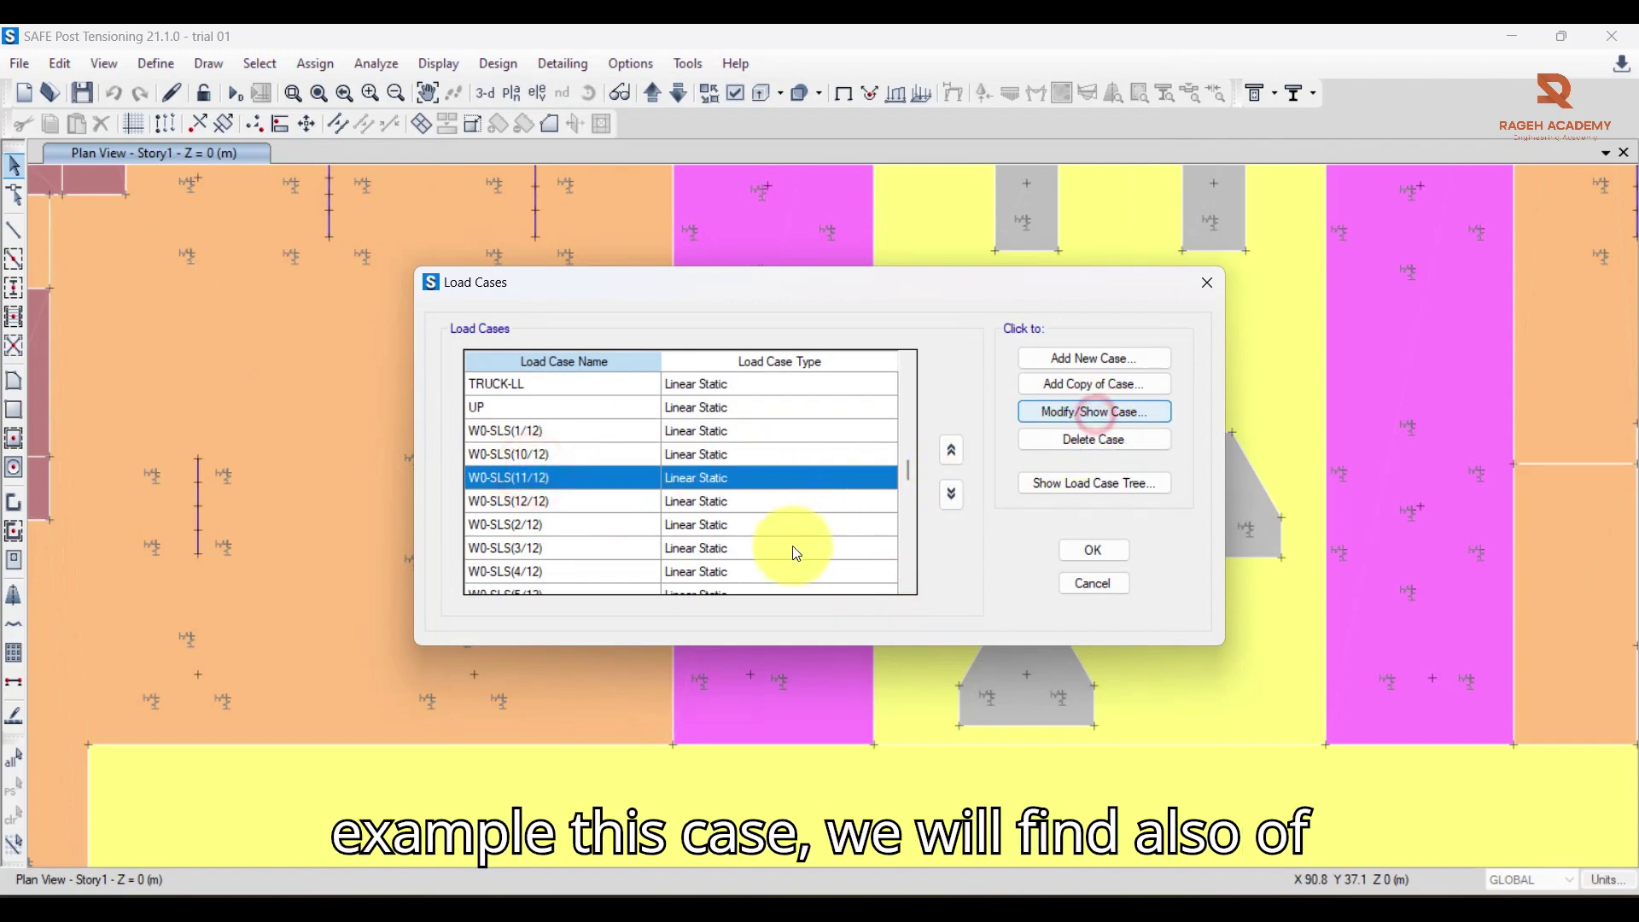
click(893, 581)
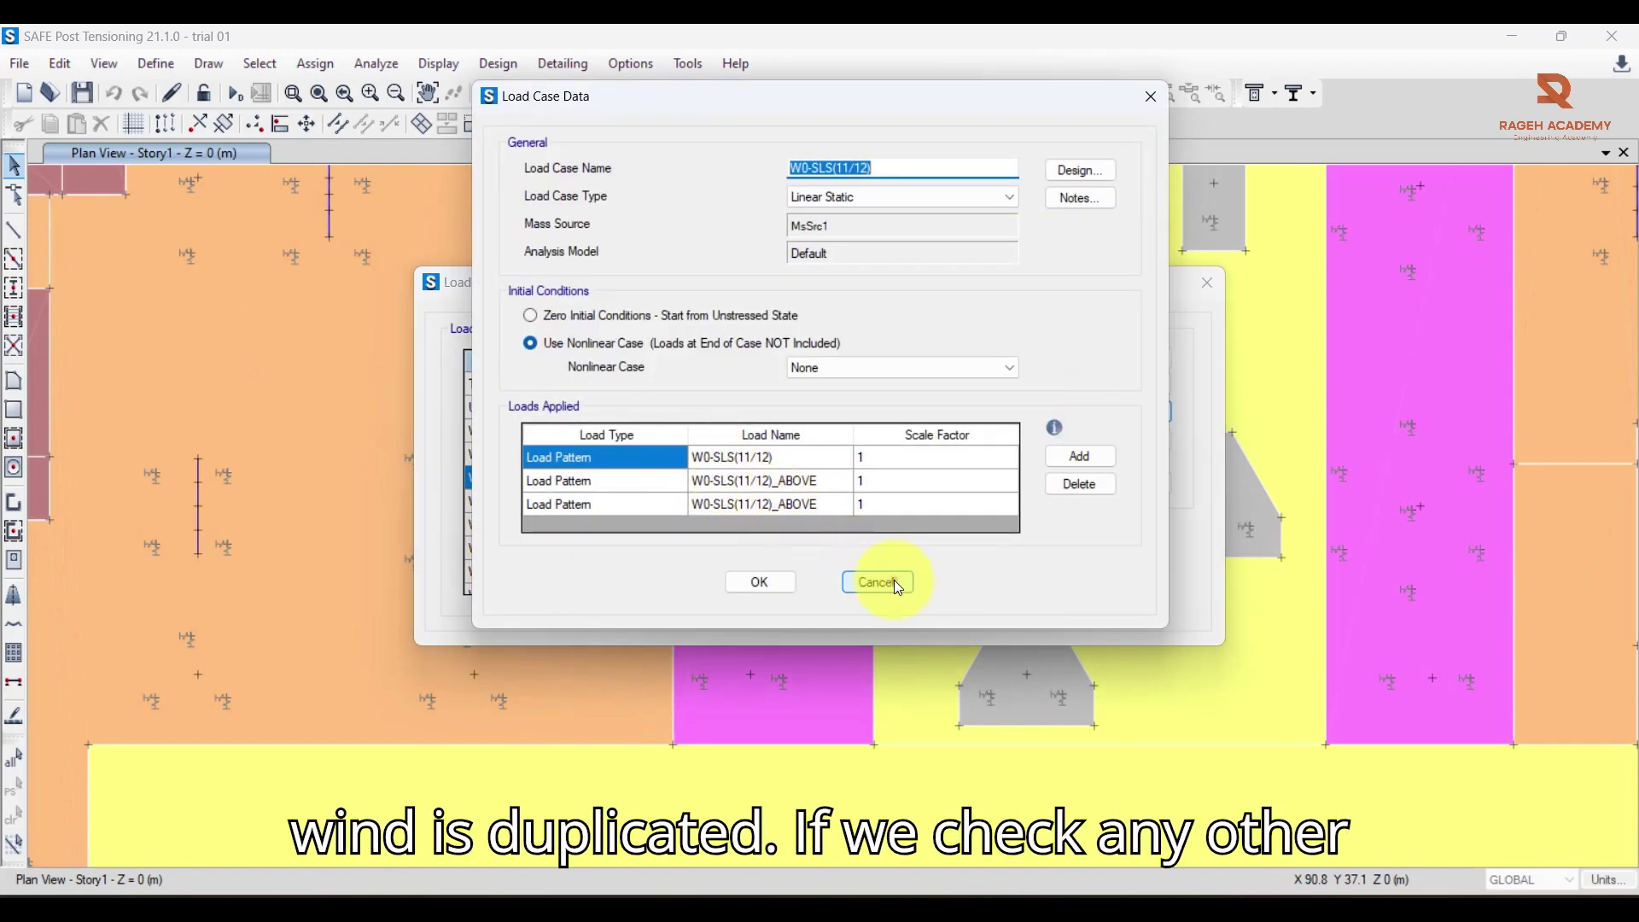
Delete the repeated W0-ULS(2/12)_ABOVE row from the W0-ULS(2/12) load case
click(554, 524)
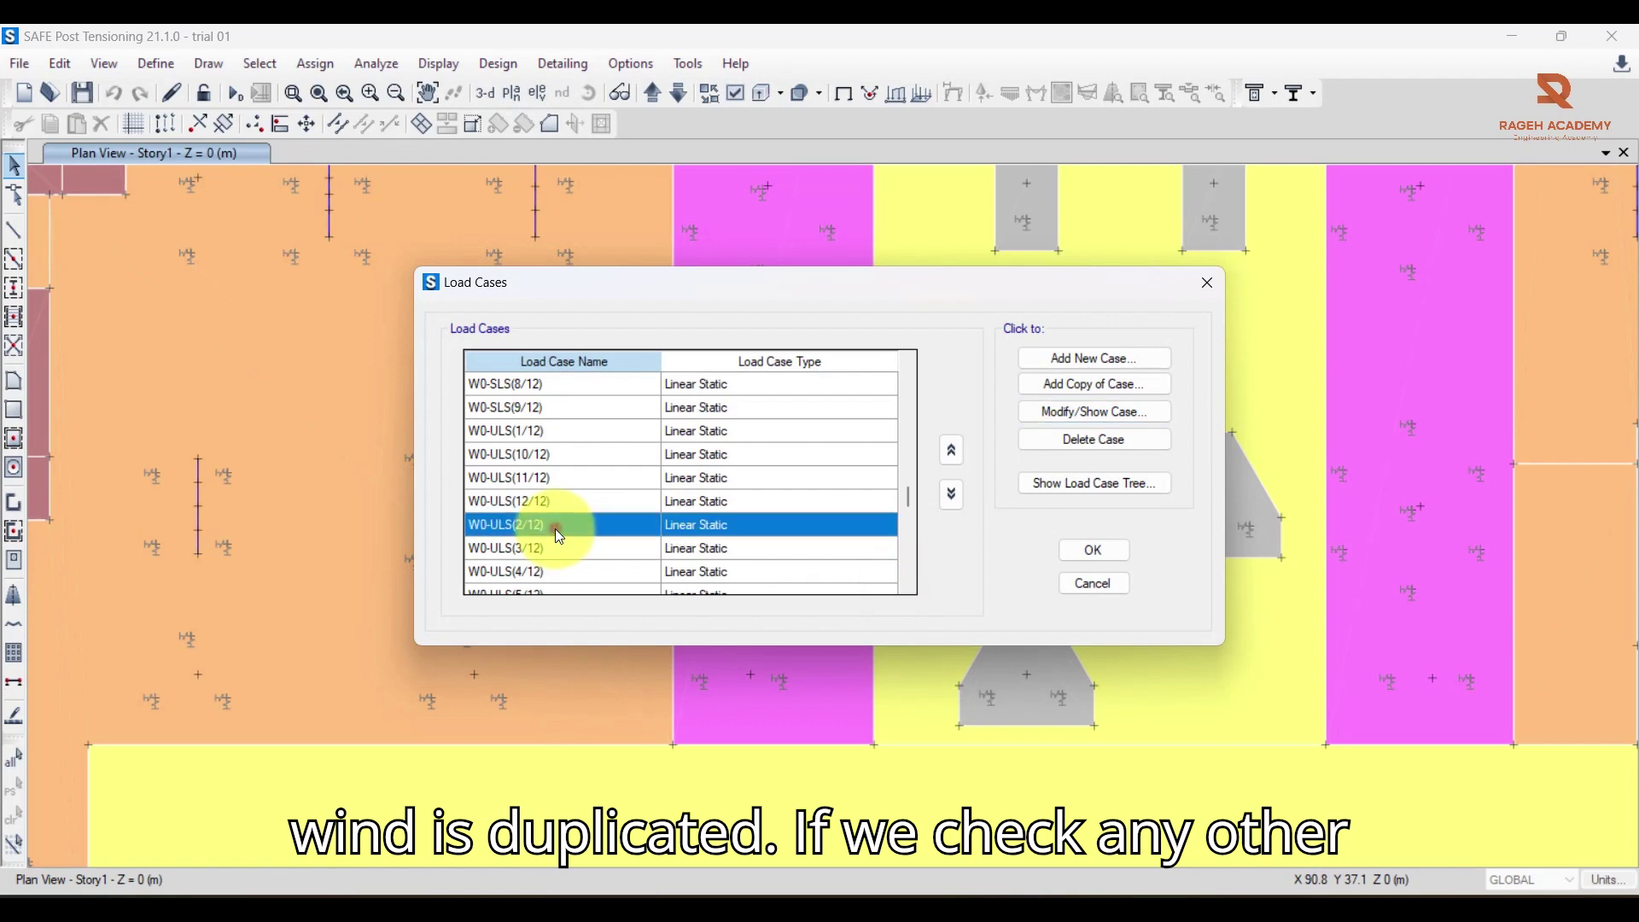
click(1064, 411)
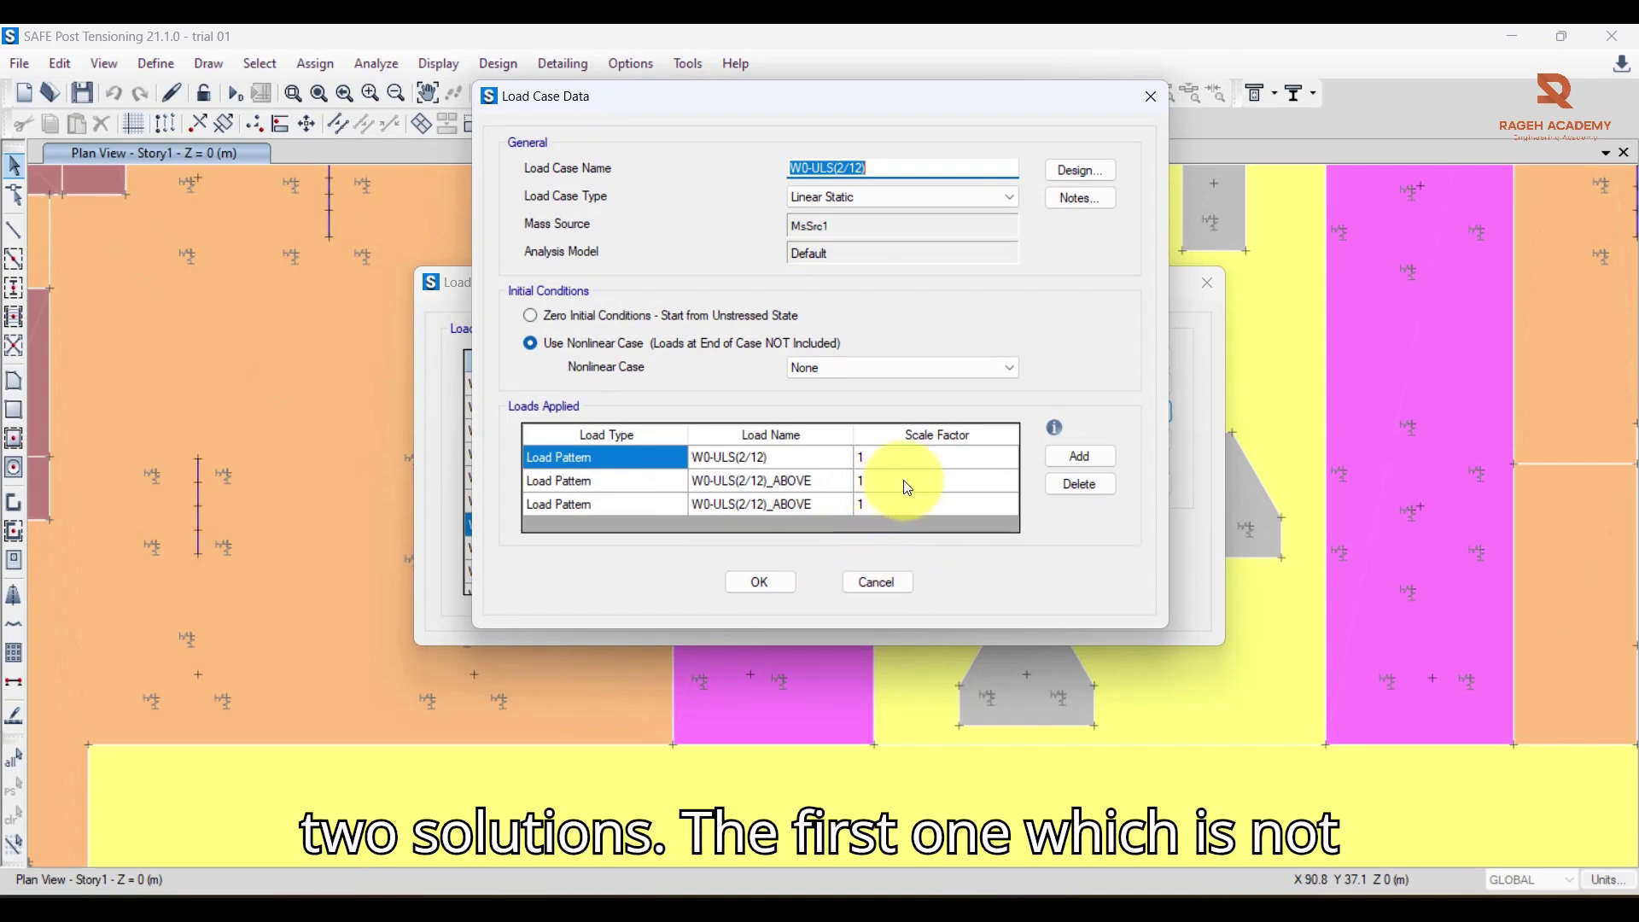
click(619, 510)
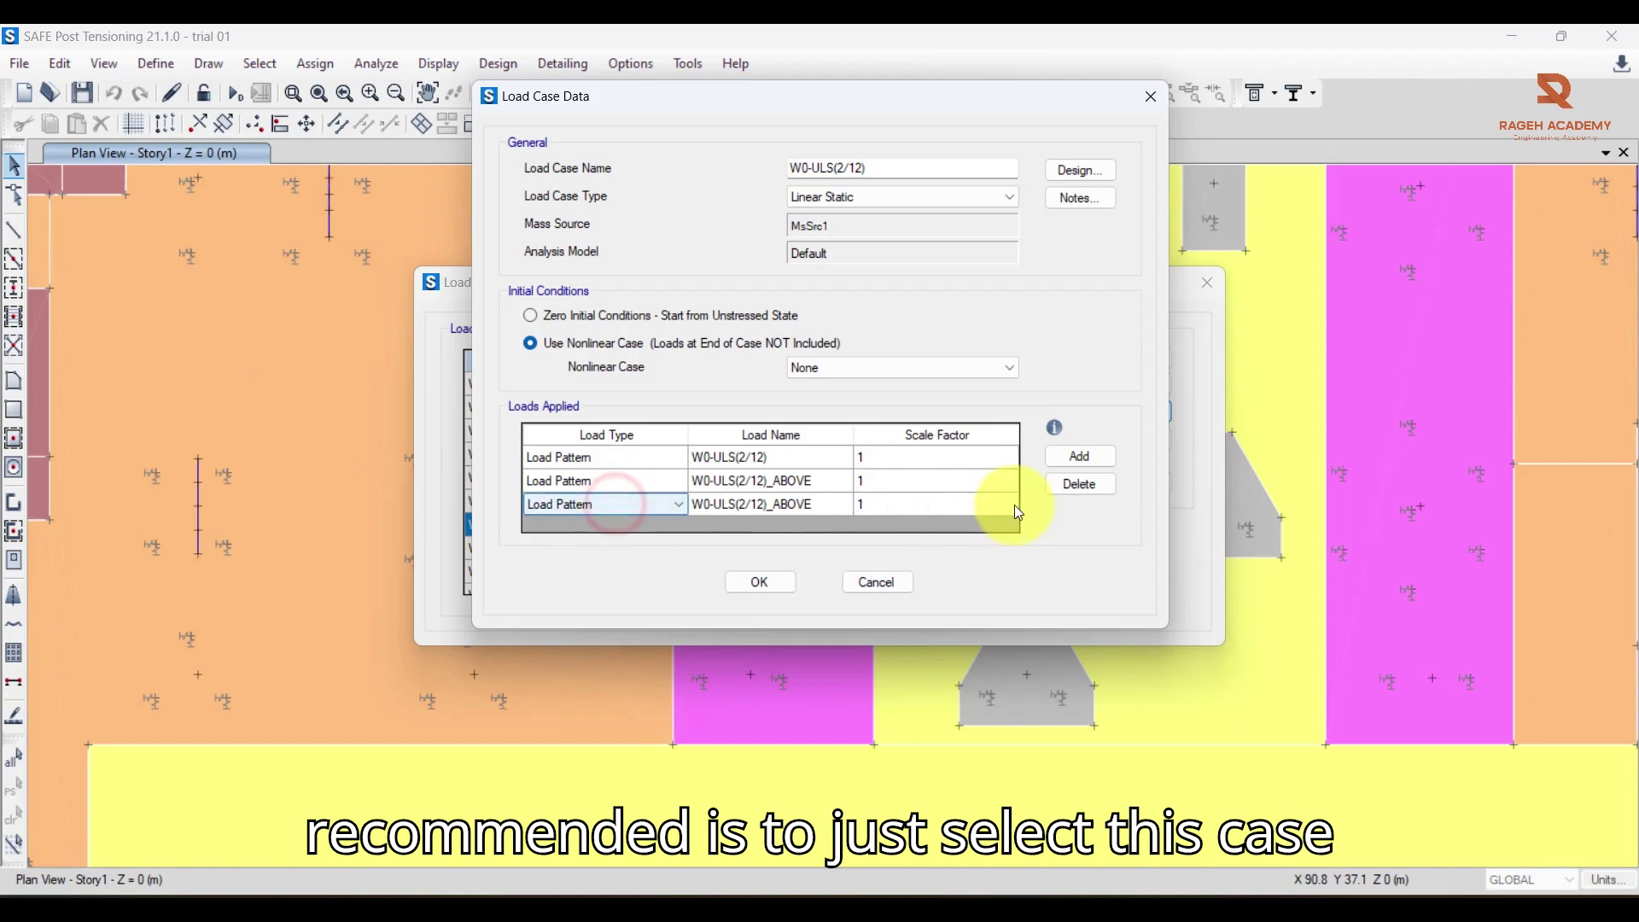
click(1080, 485)
Confirm W0-ULS(2/12), remove W0-ULS(11/12)'s repeated _ABOVE row, scroll to W180-ULS, then close Load Cases
click(761, 582)
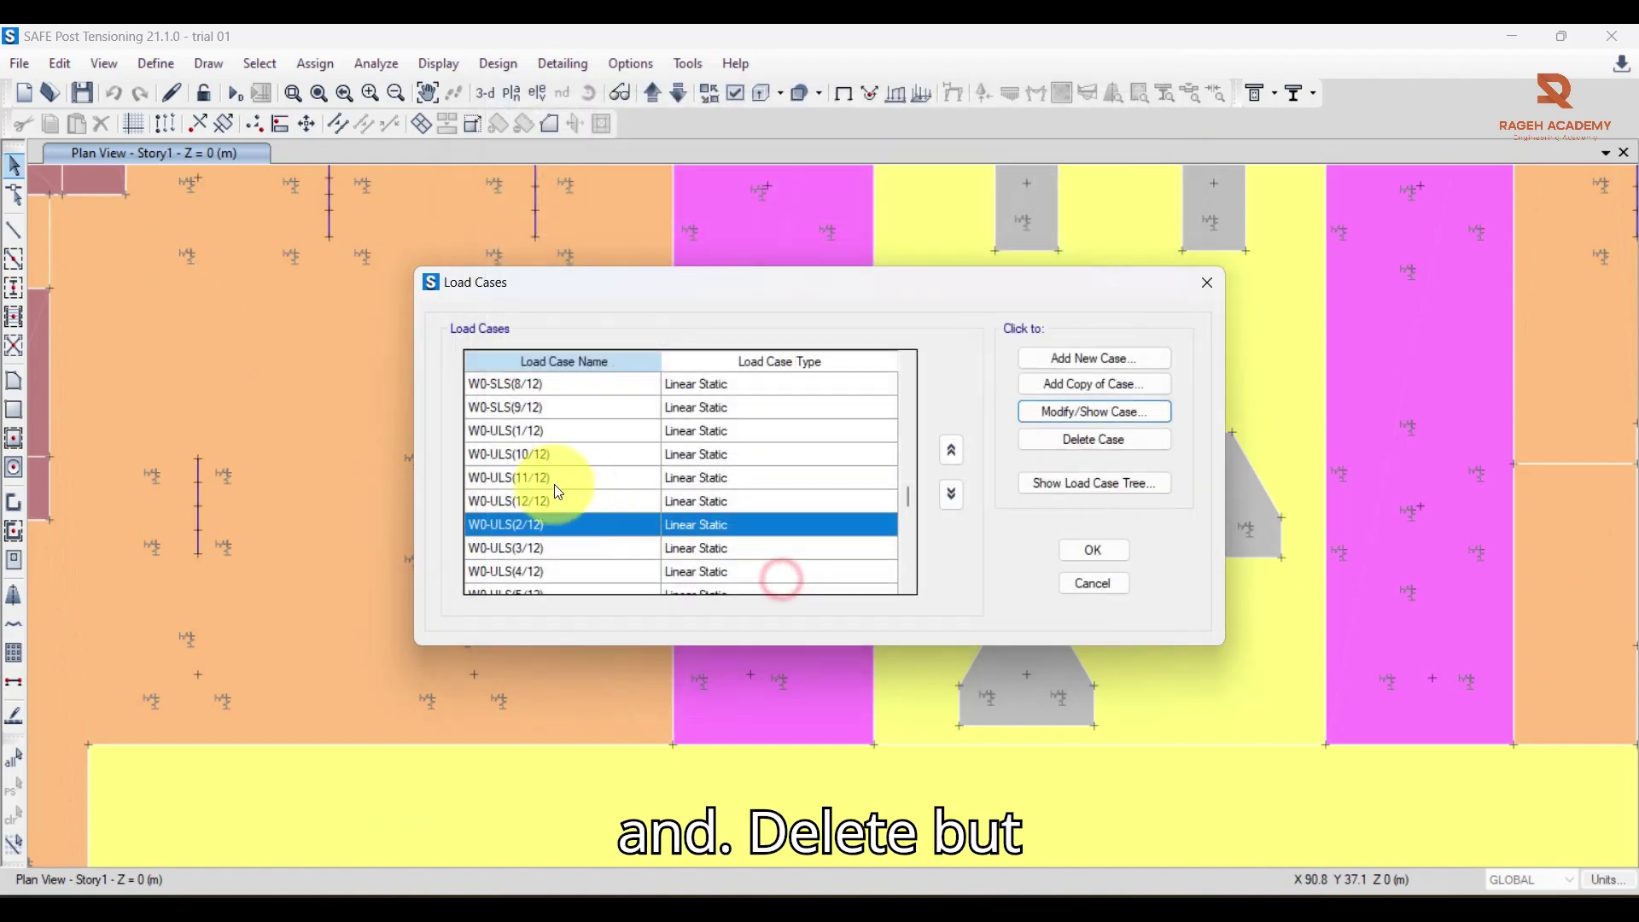
click(551, 480)
click(1084, 411)
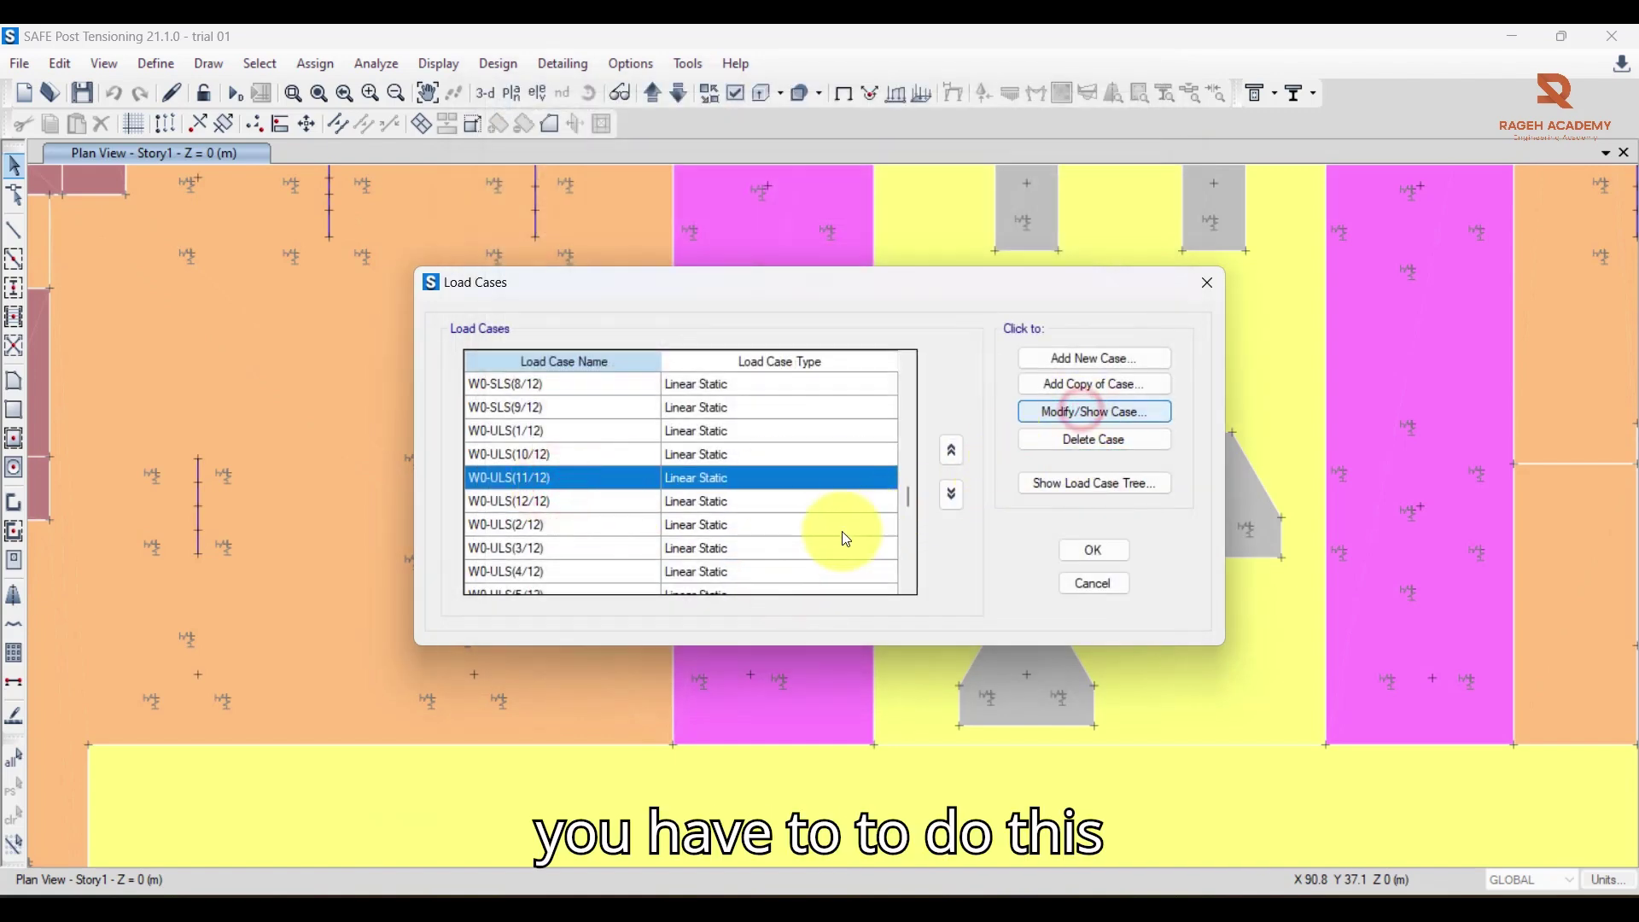
click(612, 512)
click(1068, 479)
click(906, 581)
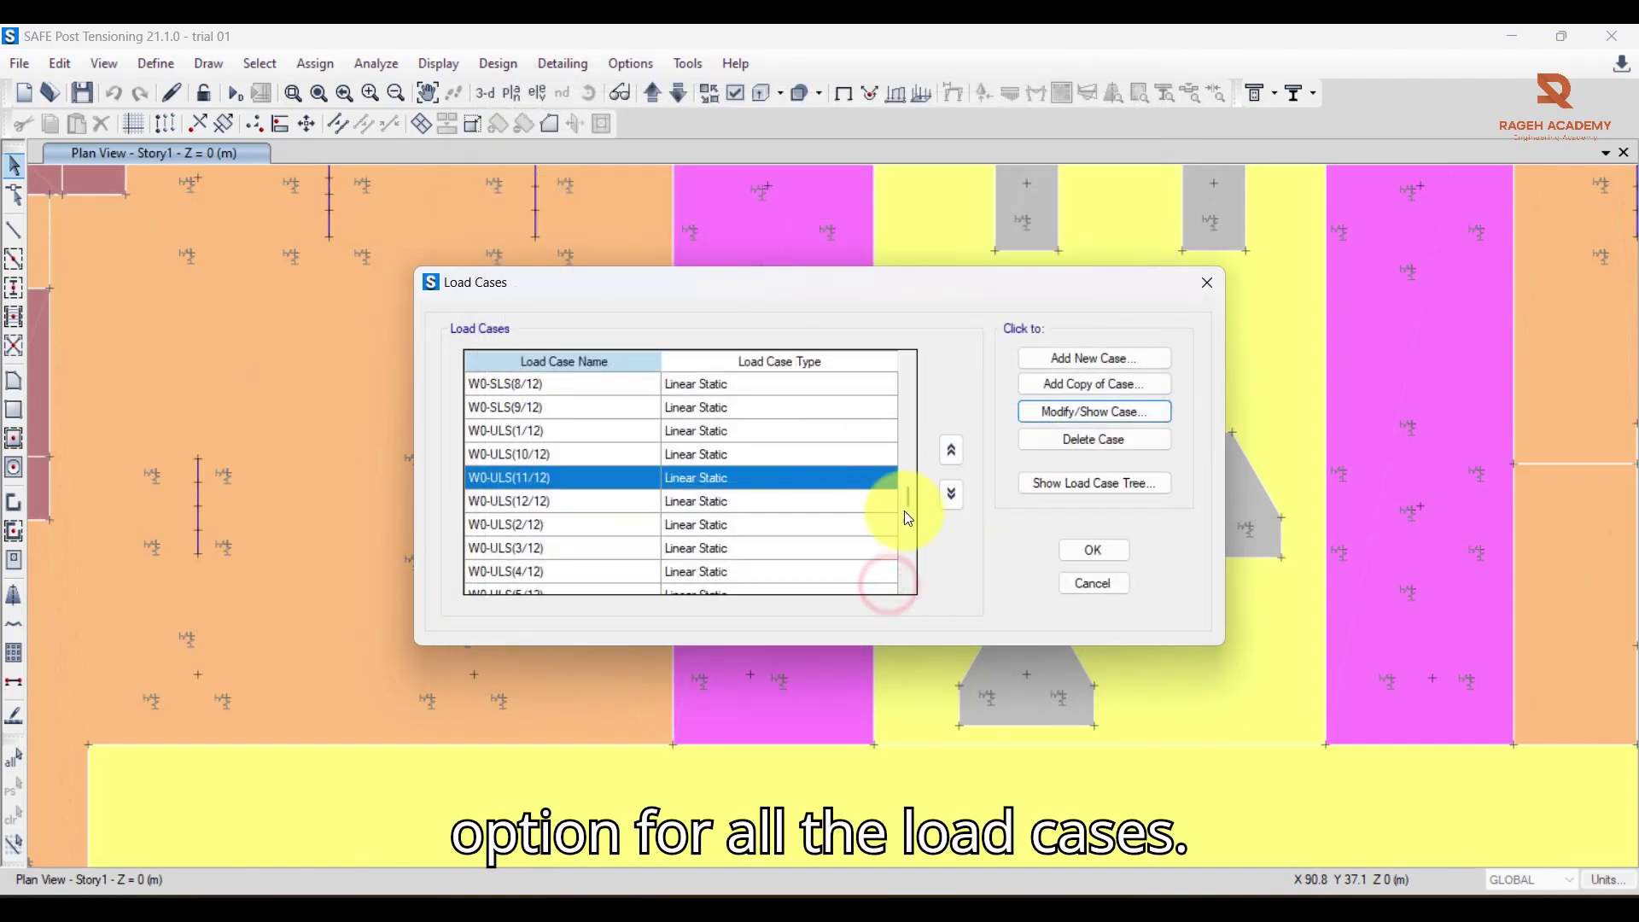
drag(909, 497, 924, 579)
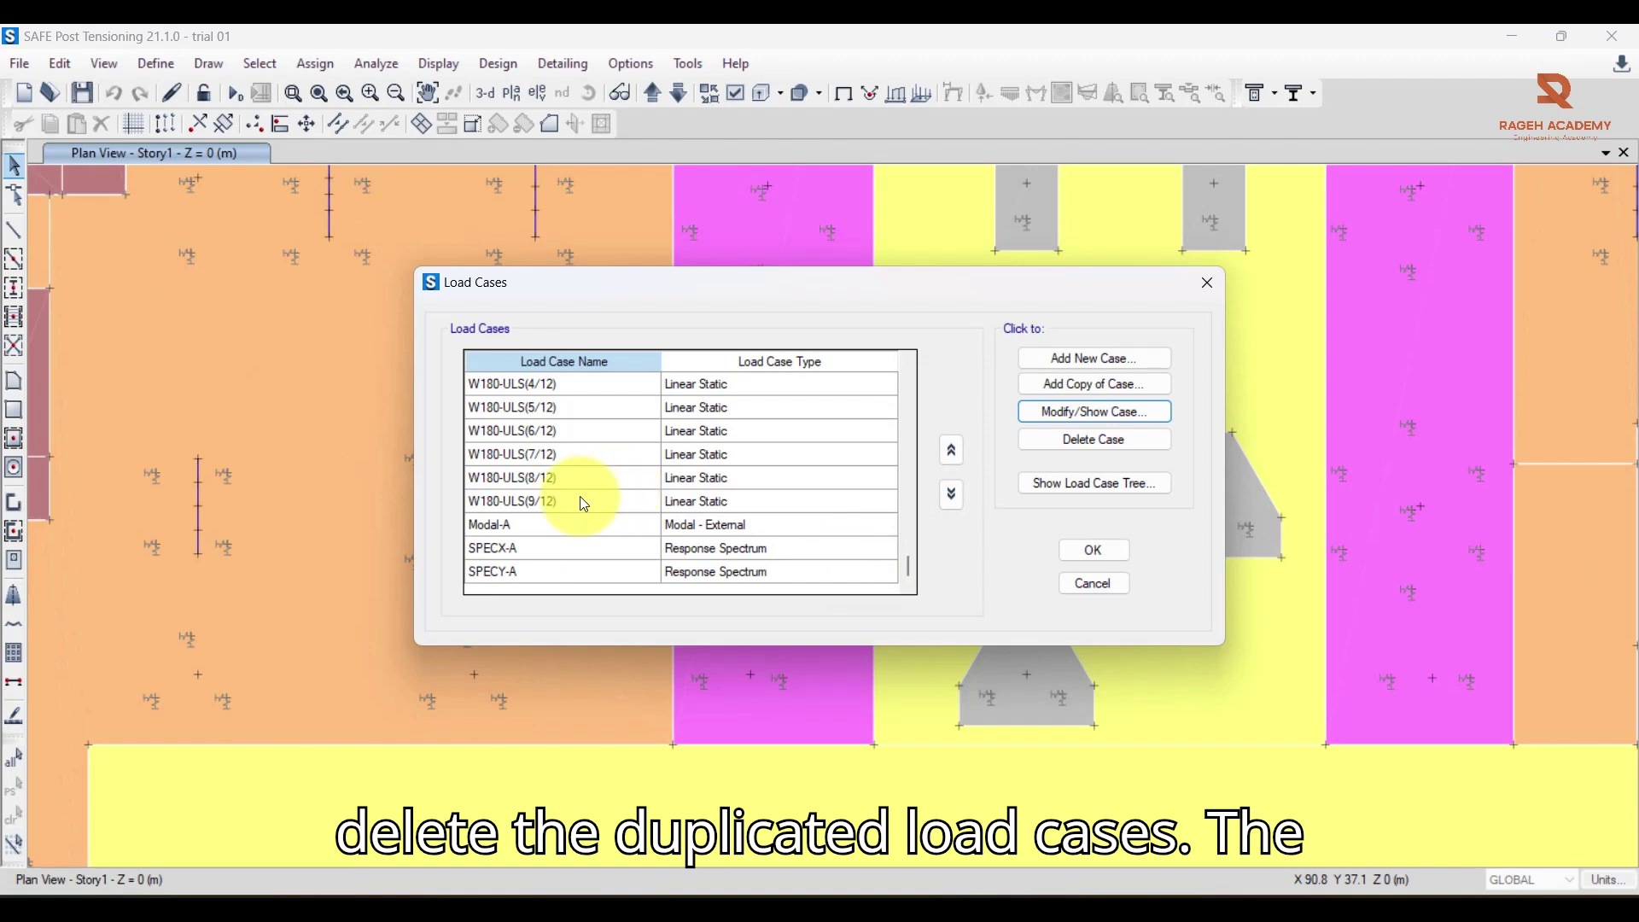
click(1113, 584)
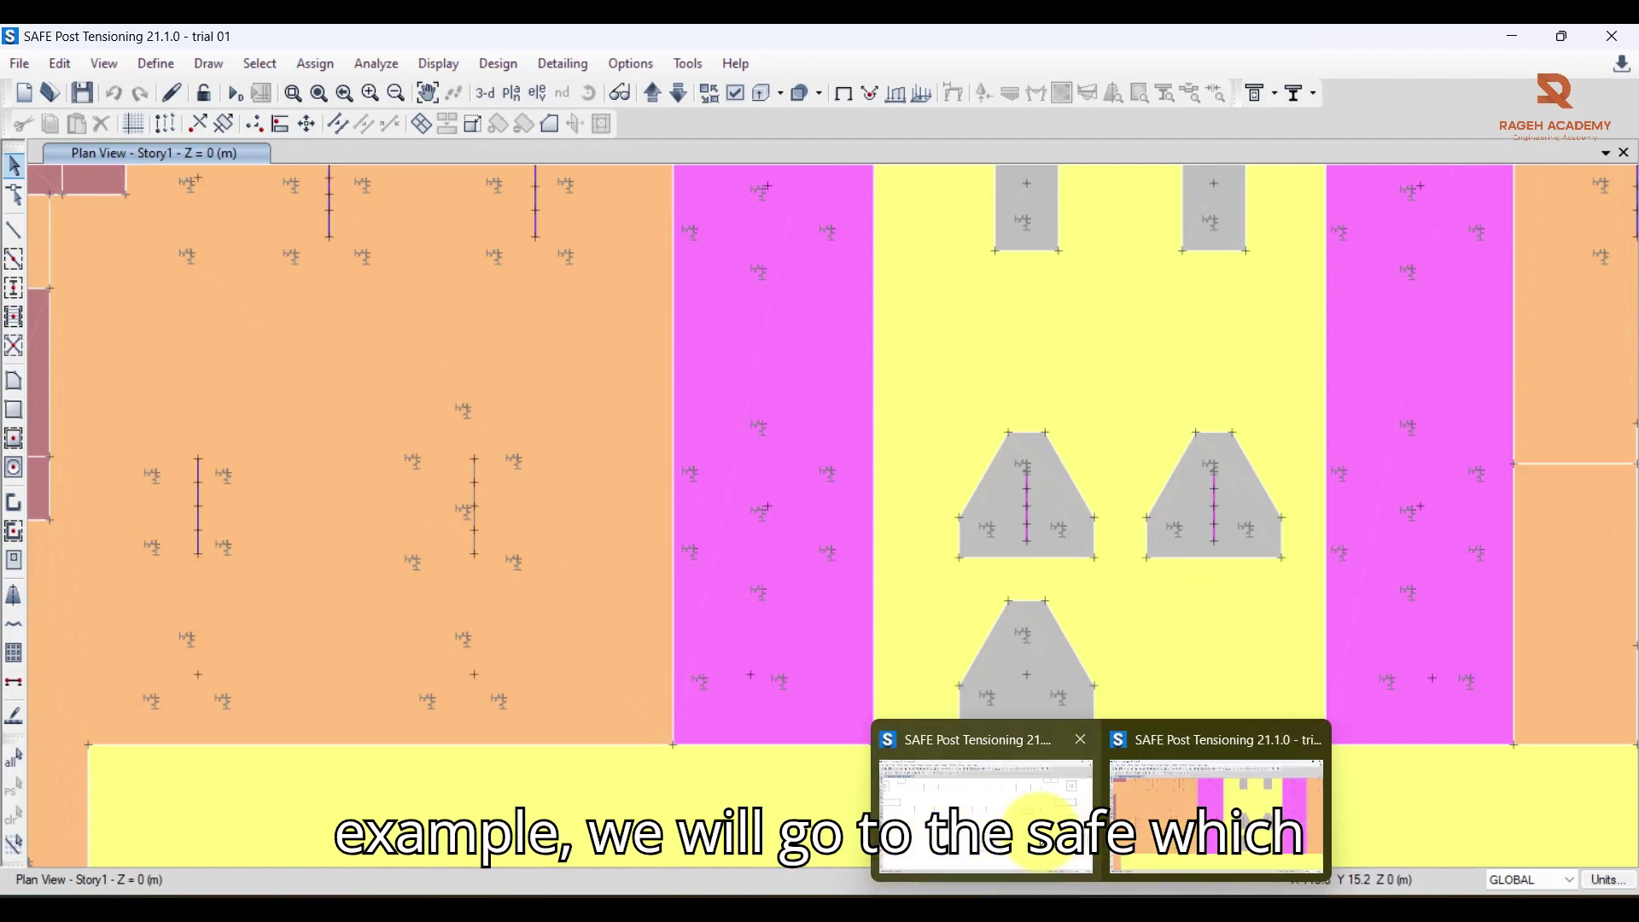
click(1029, 815)
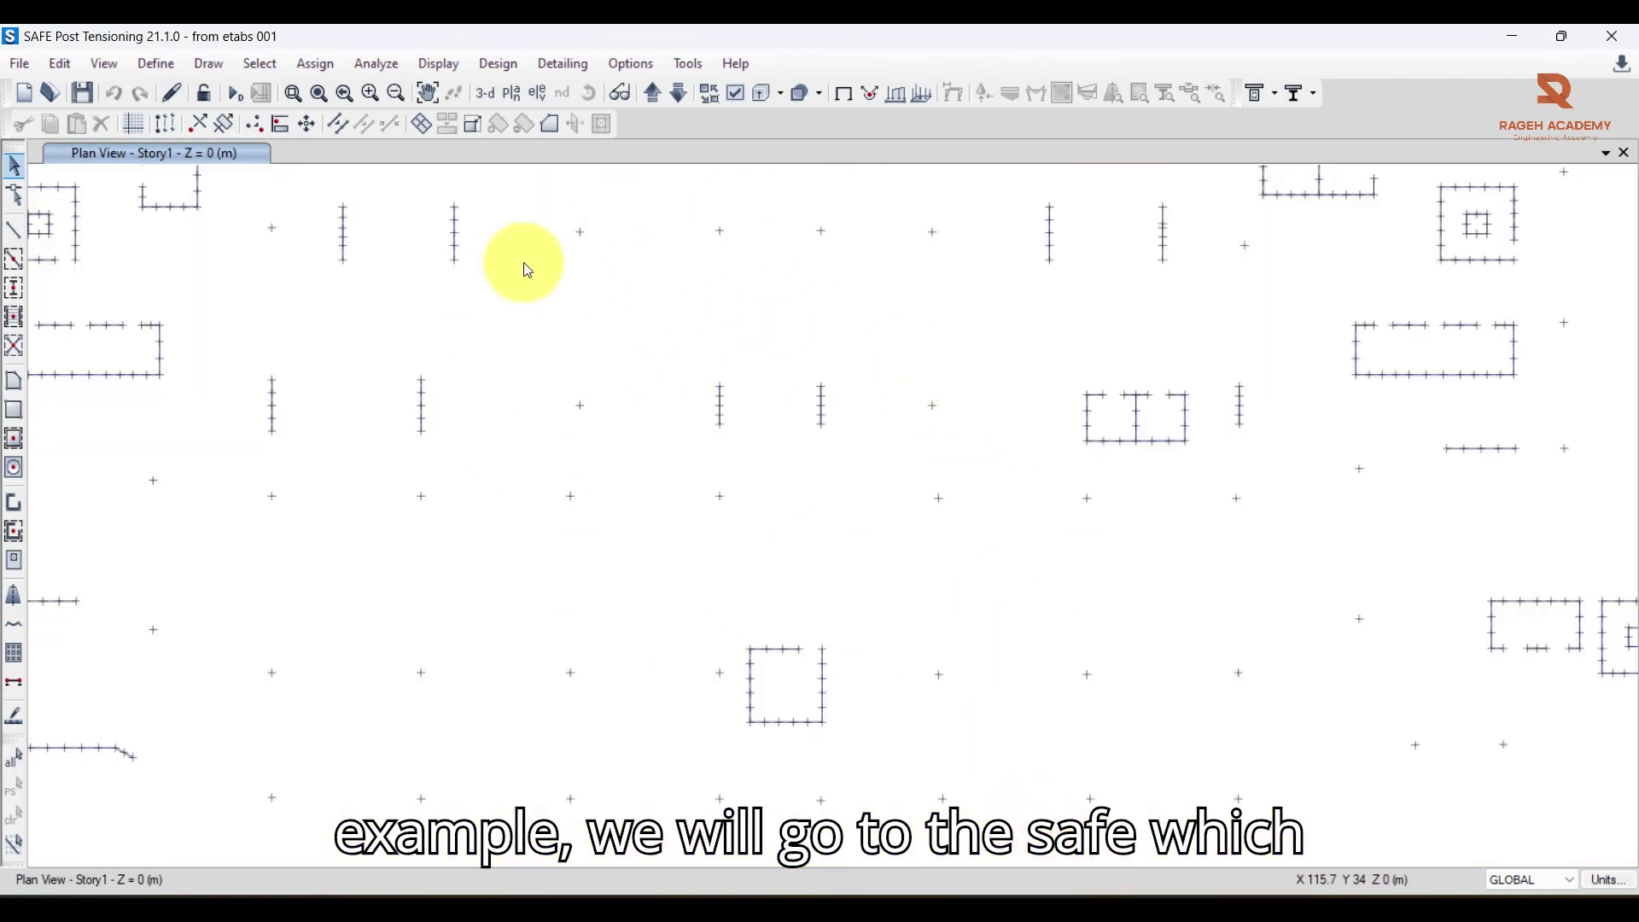
click(21, 66)
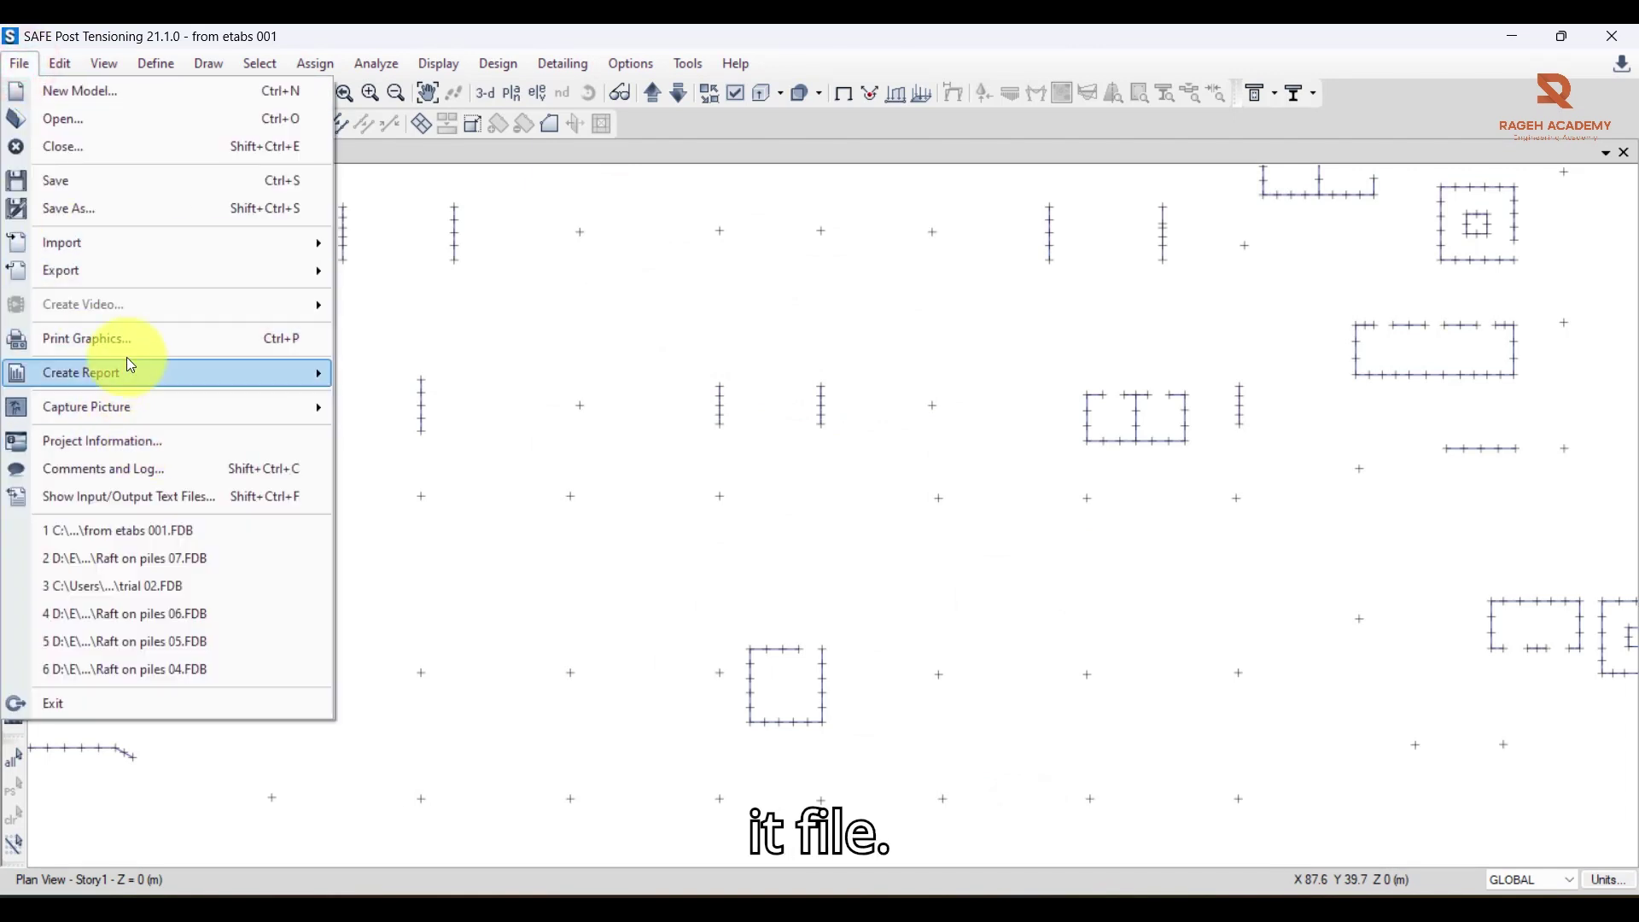
mouse_move(99, 277)
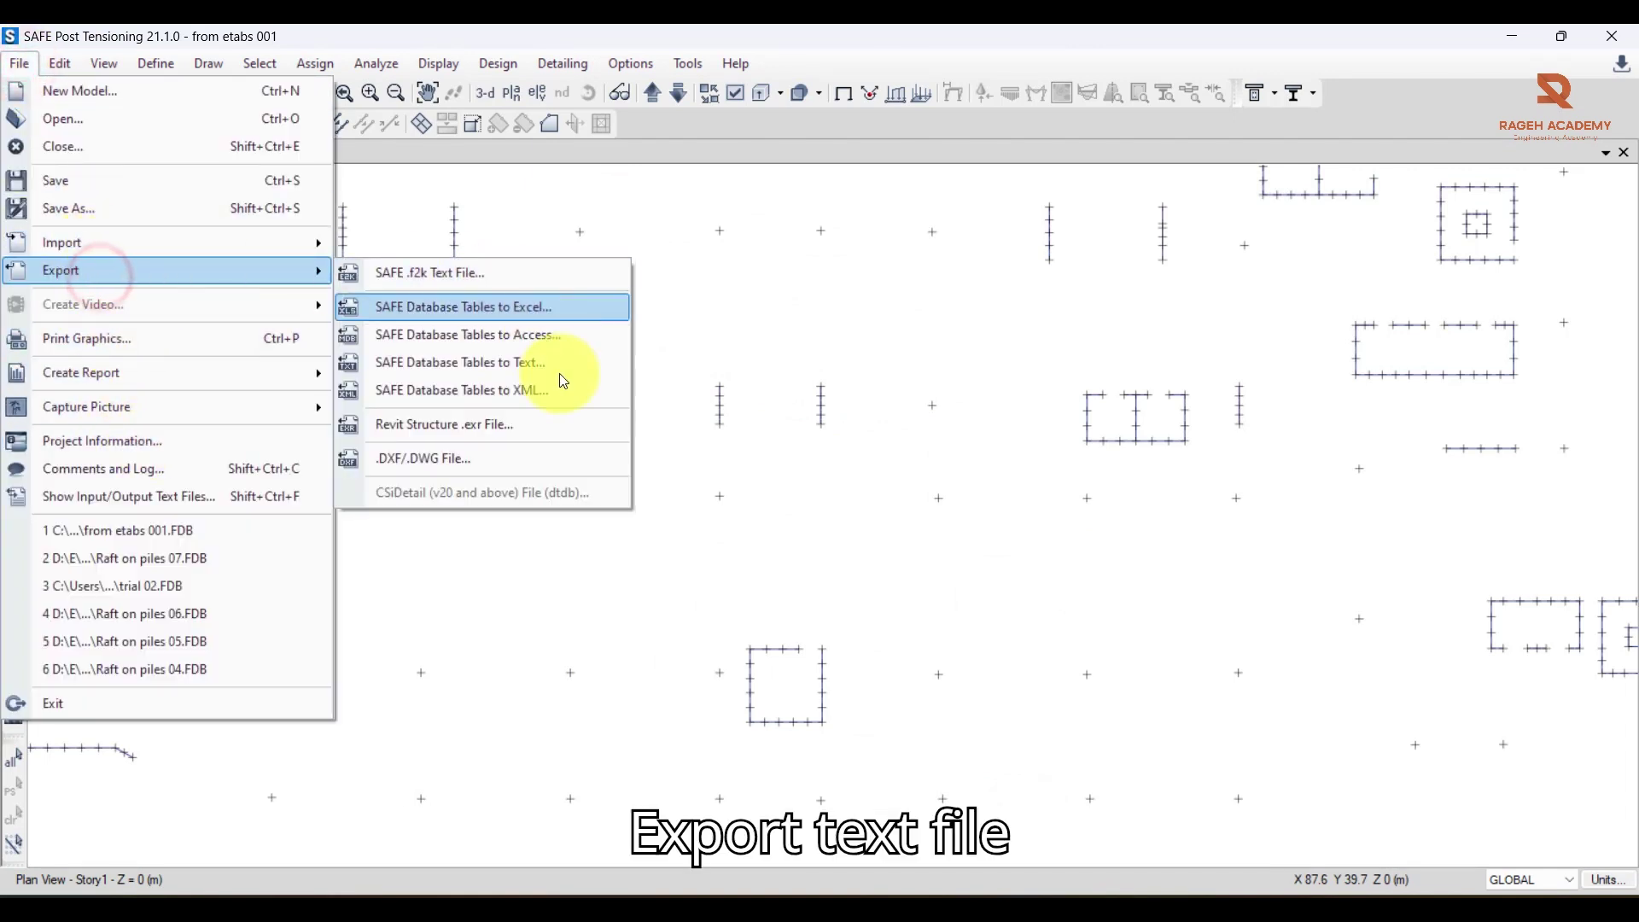
click(509, 362)
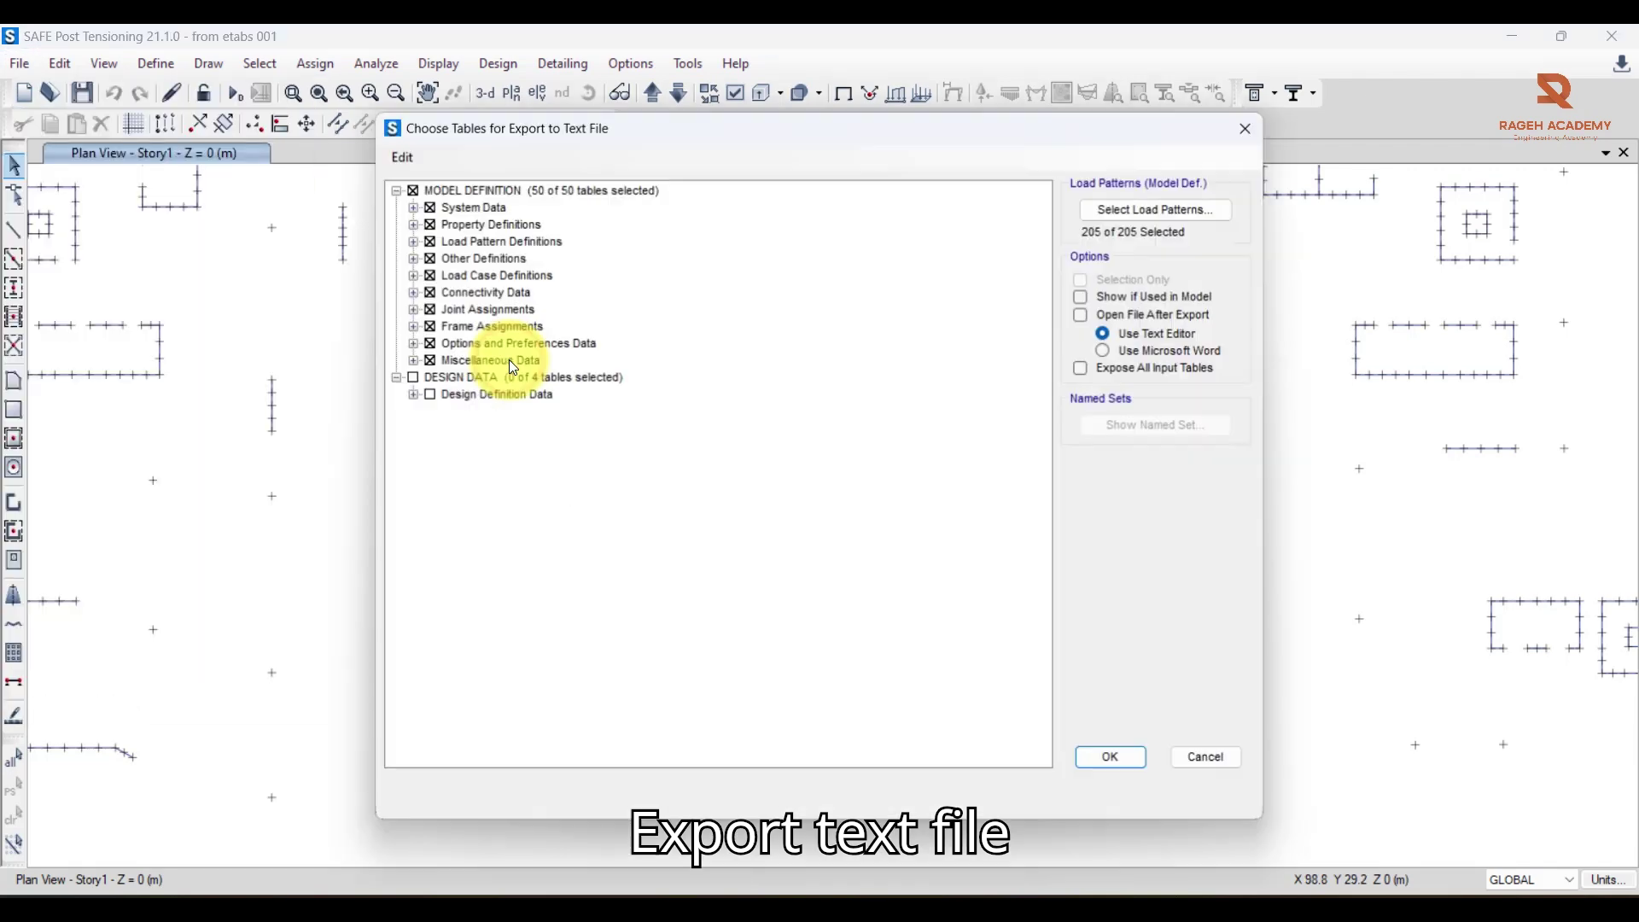
click(428, 275)
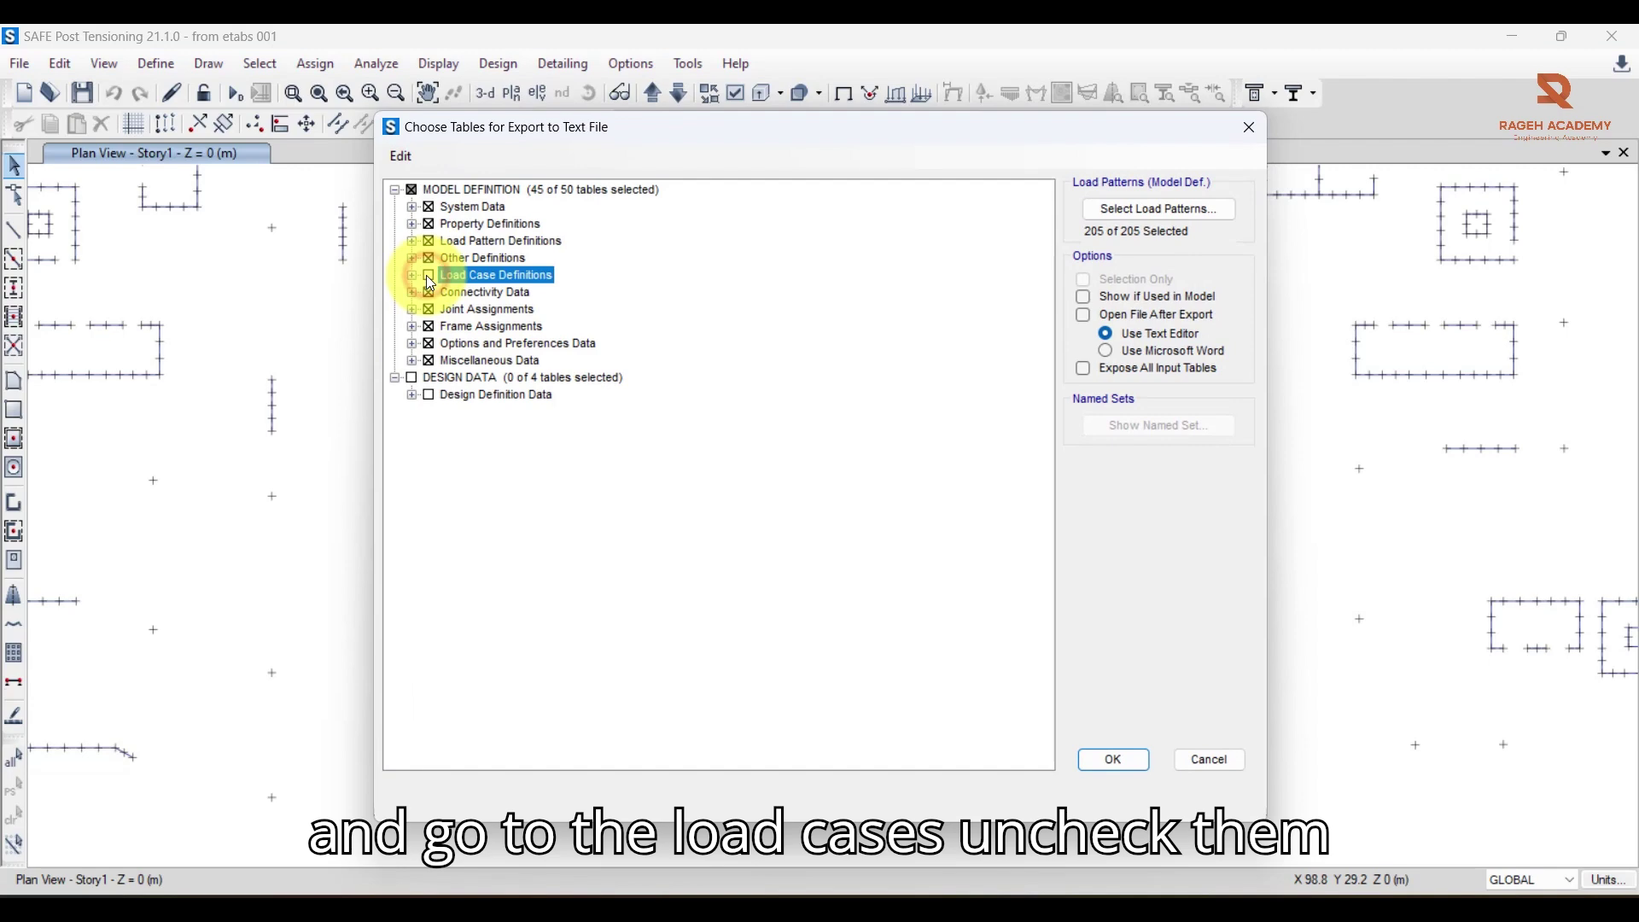
click(1114, 757)
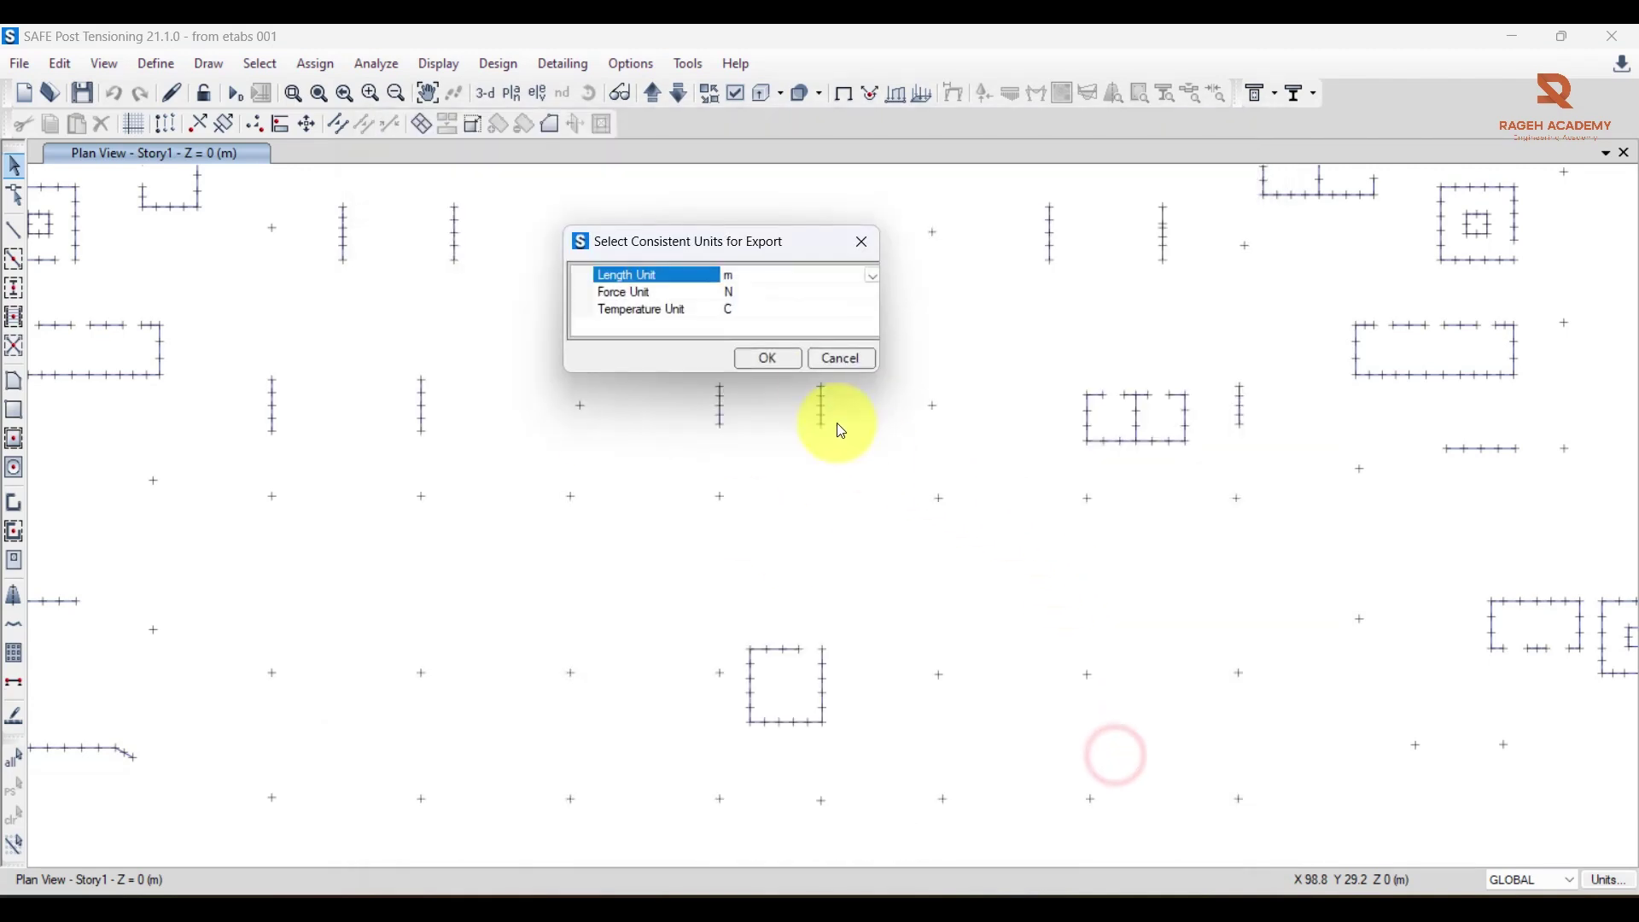
click(765, 357)
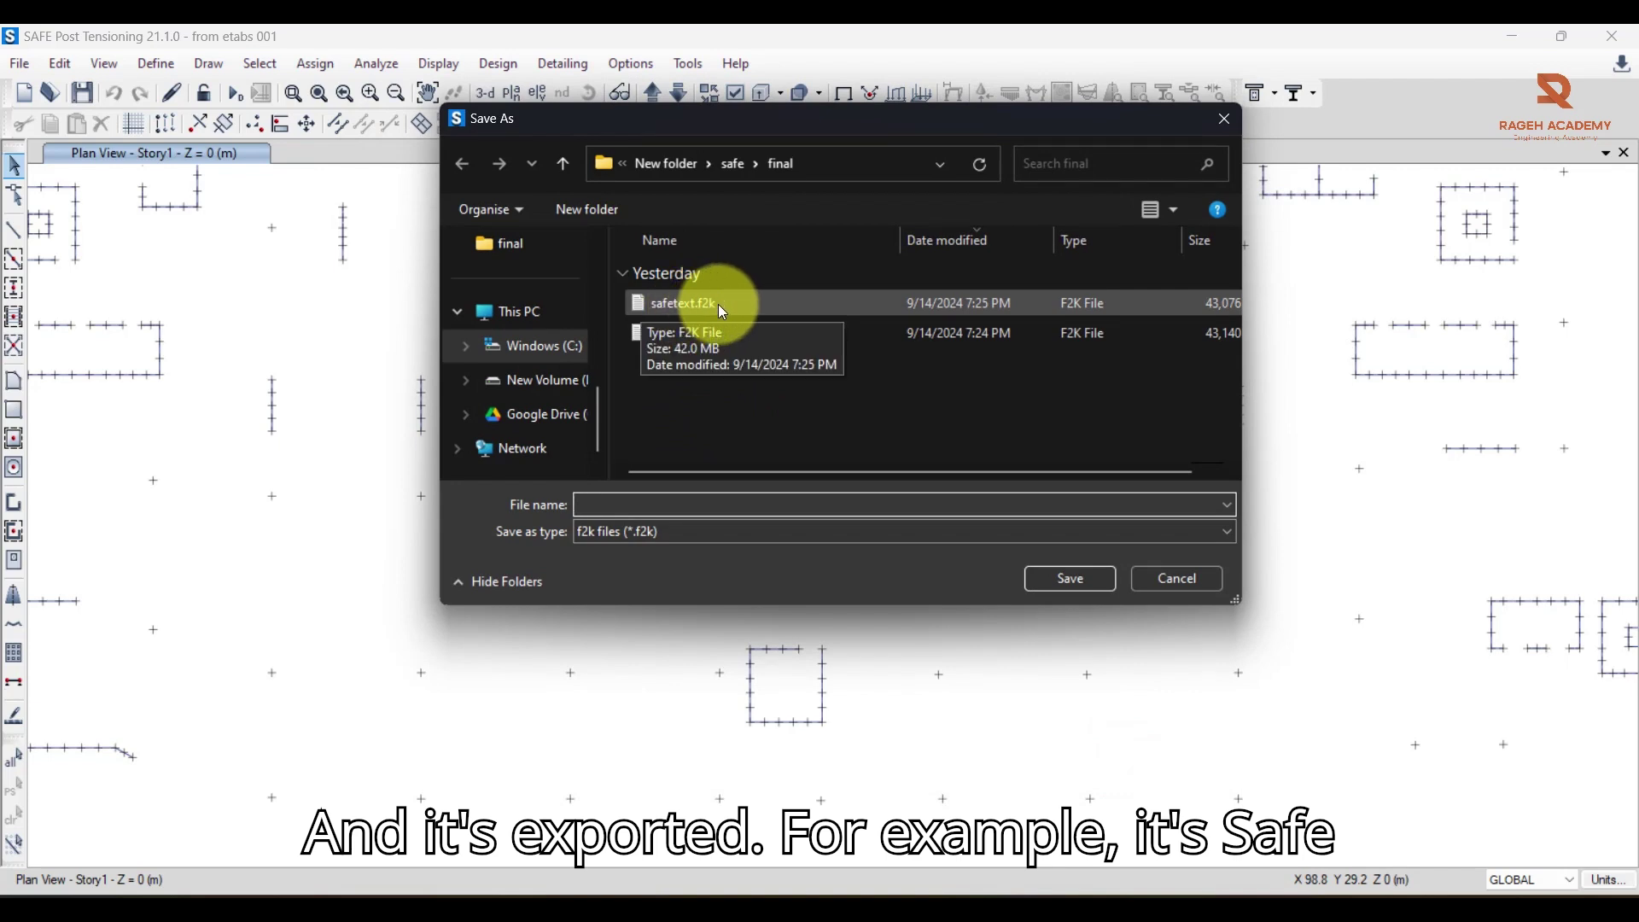
click(1177, 579)
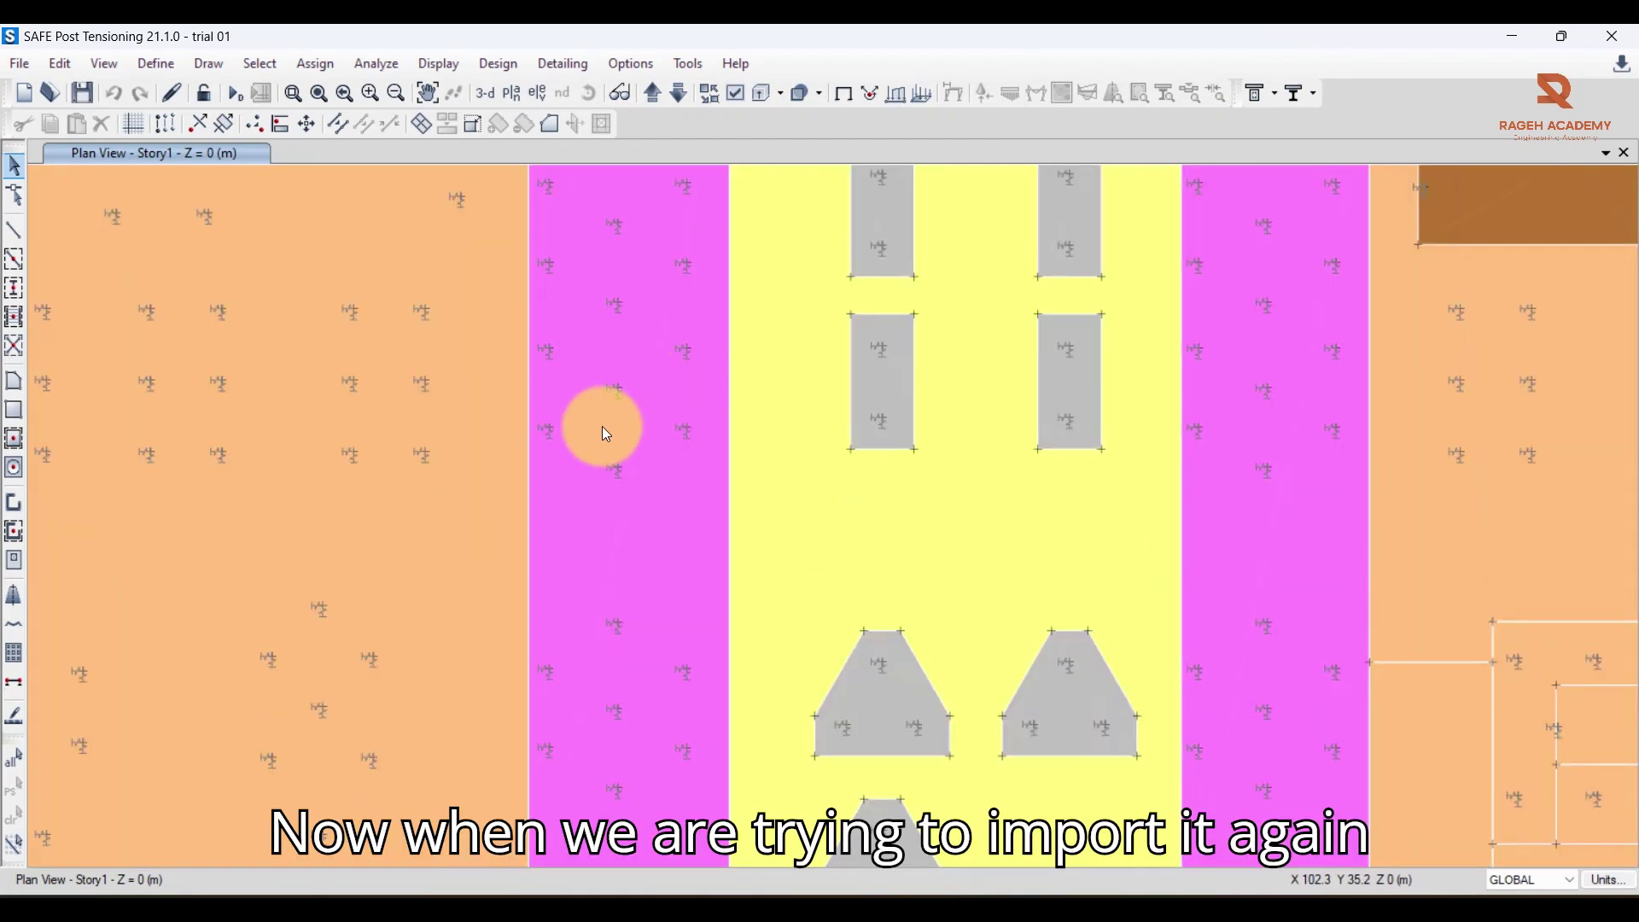
Import safetext.f2k as database tables, adding them to the existing trial 01 model
click(19, 64)
click(114, 248)
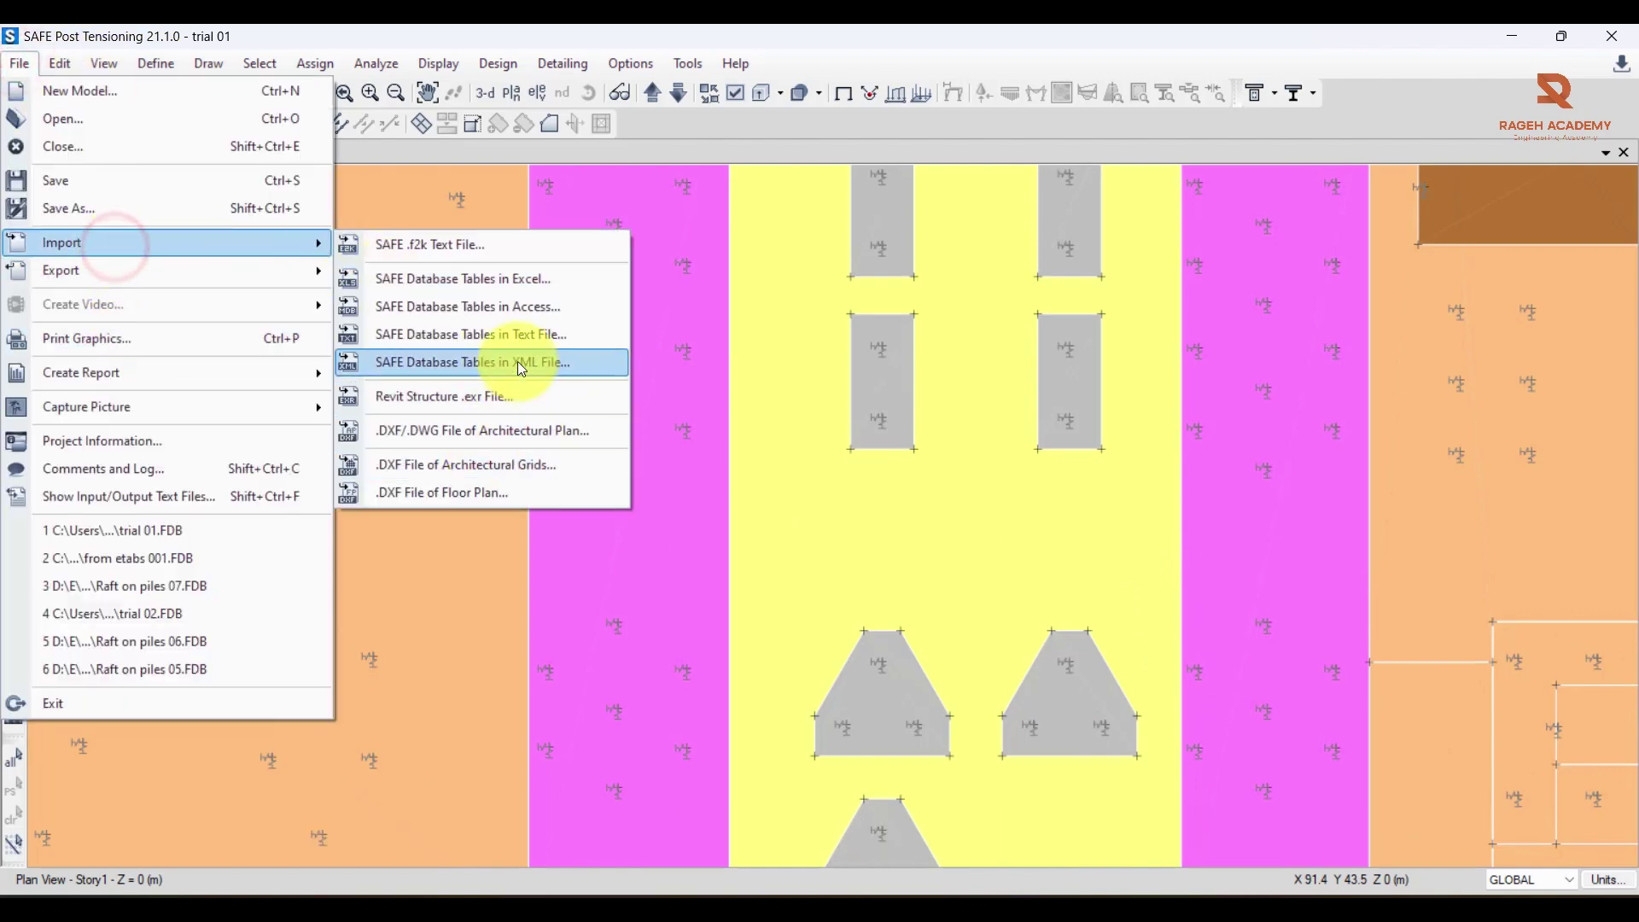
click(517, 335)
click(795, 447)
click(771, 531)
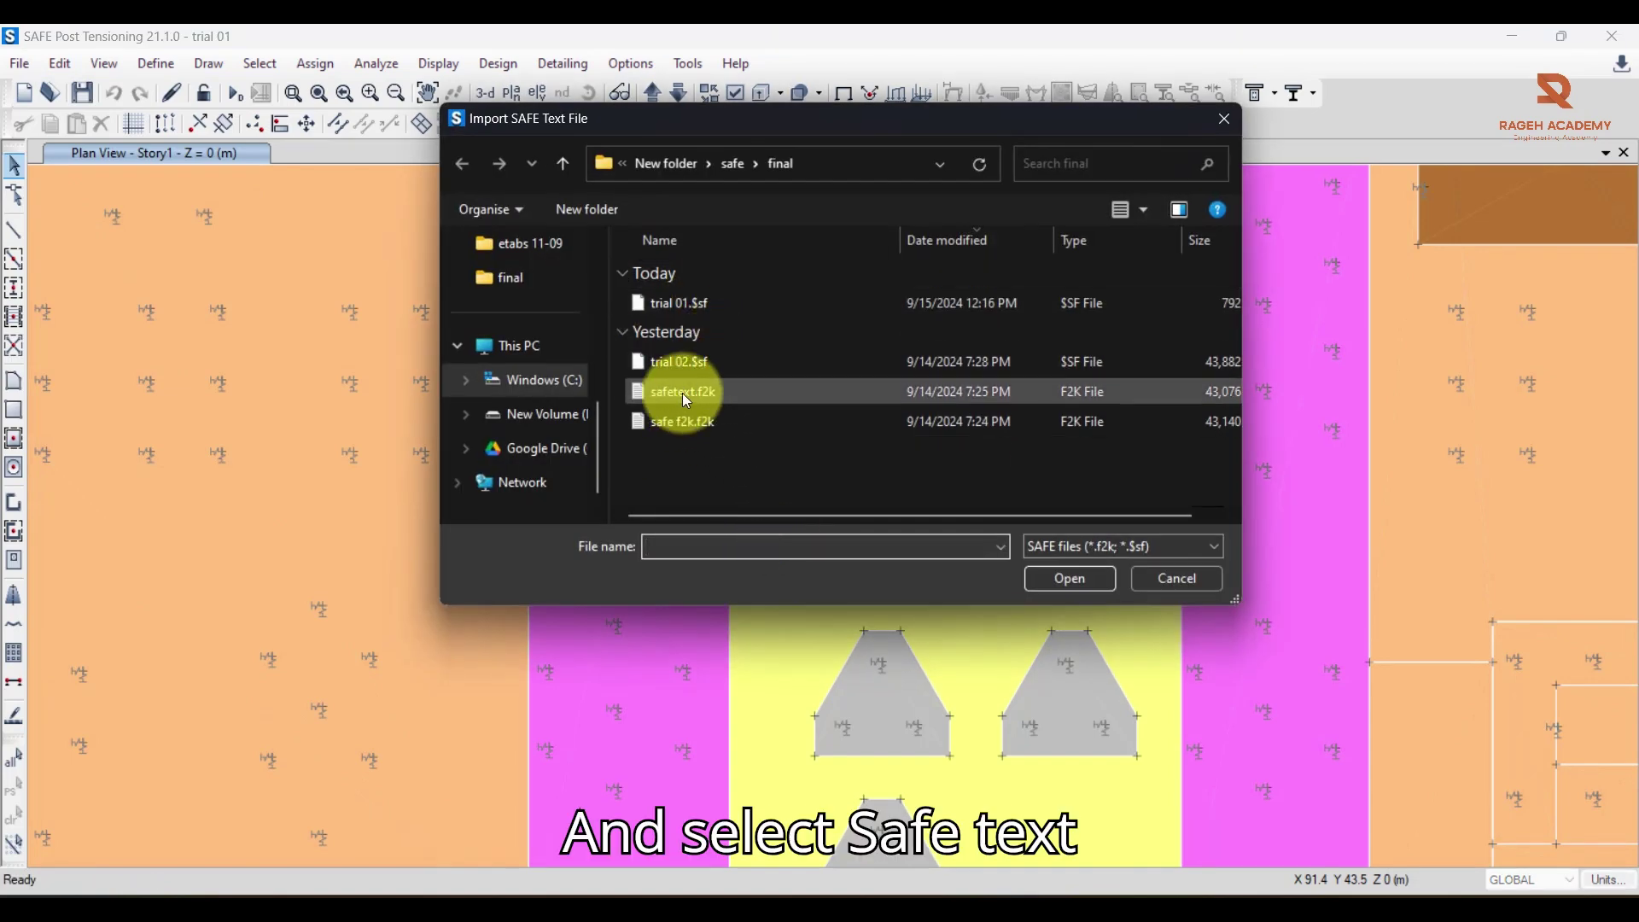
click(684, 395)
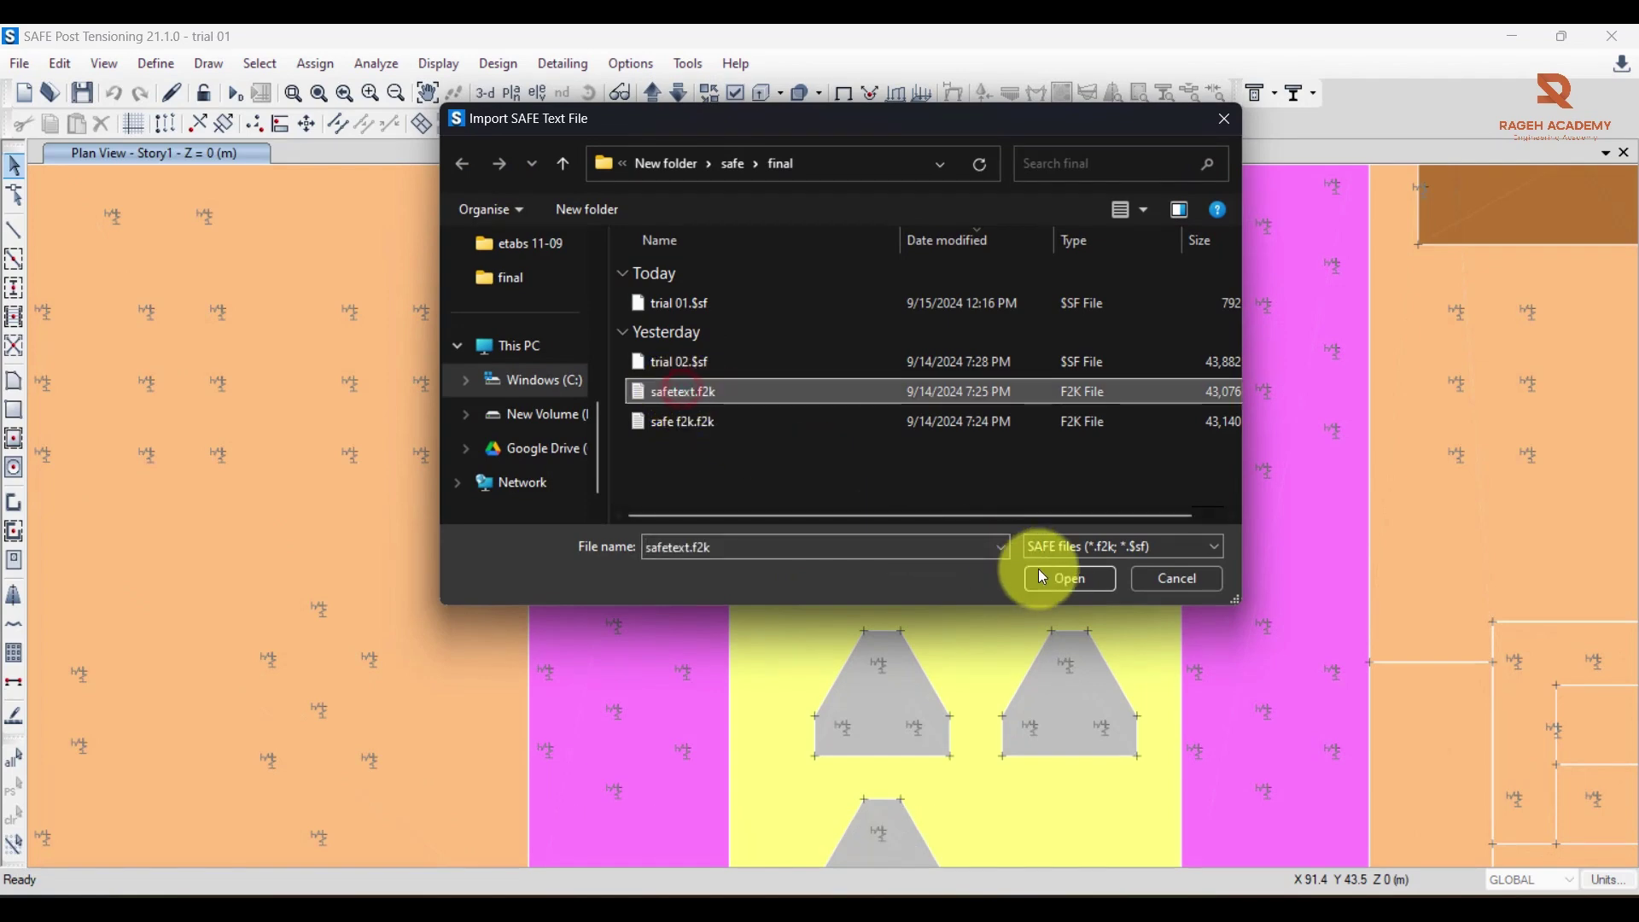
click(1072, 577)
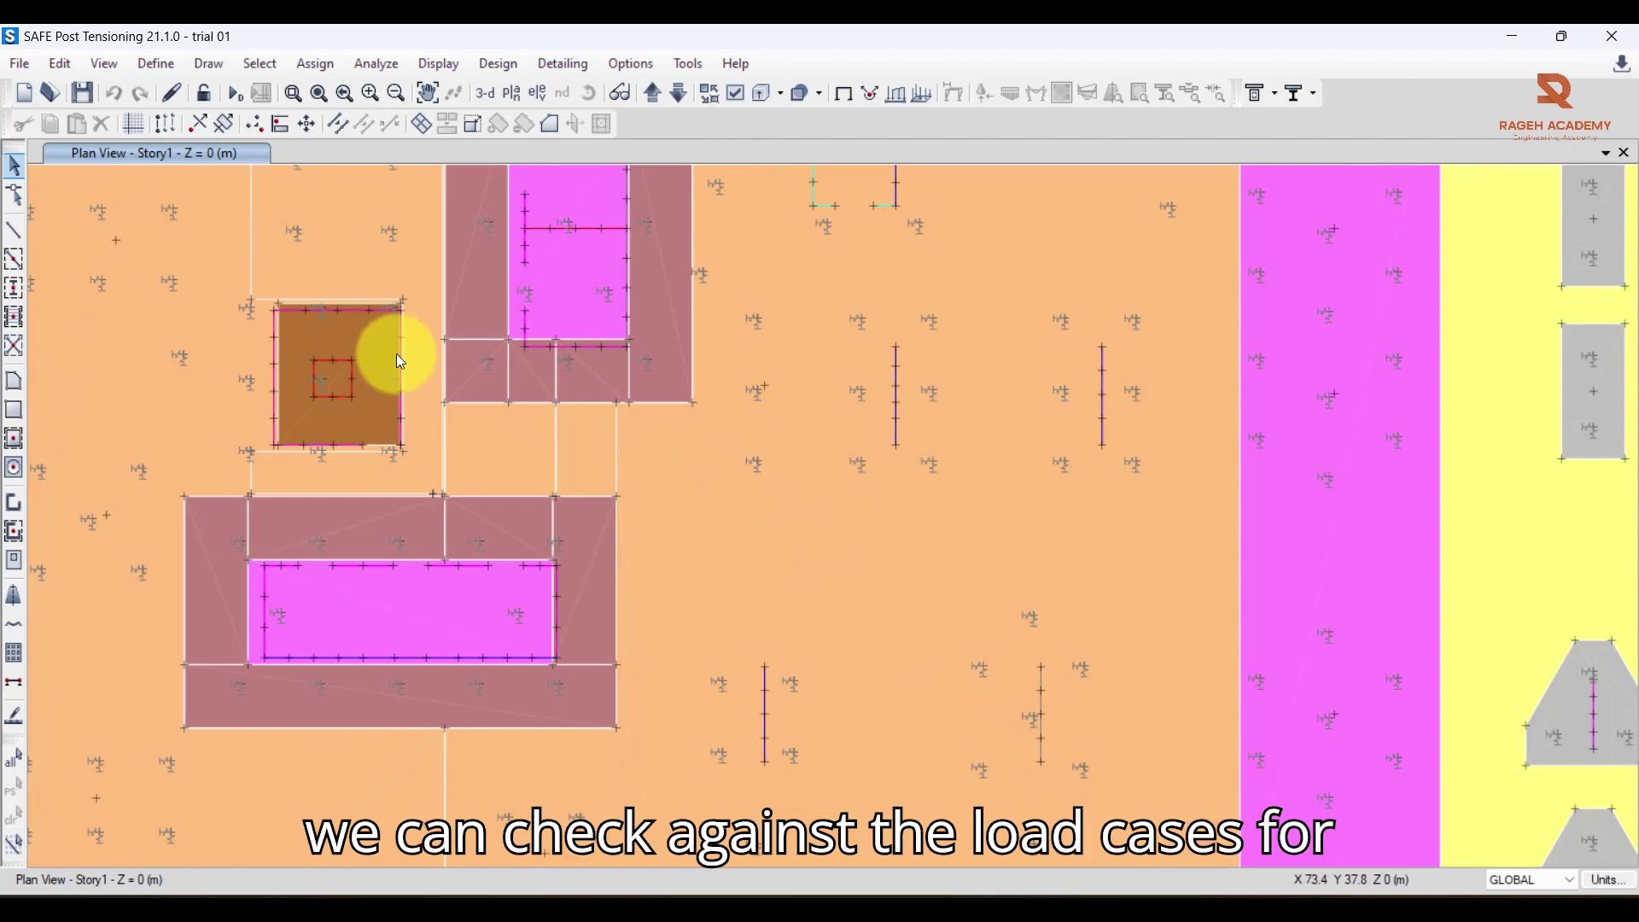
Open the Load Cases list and review the W0-SLS(1/12) case details
click(152, 69)
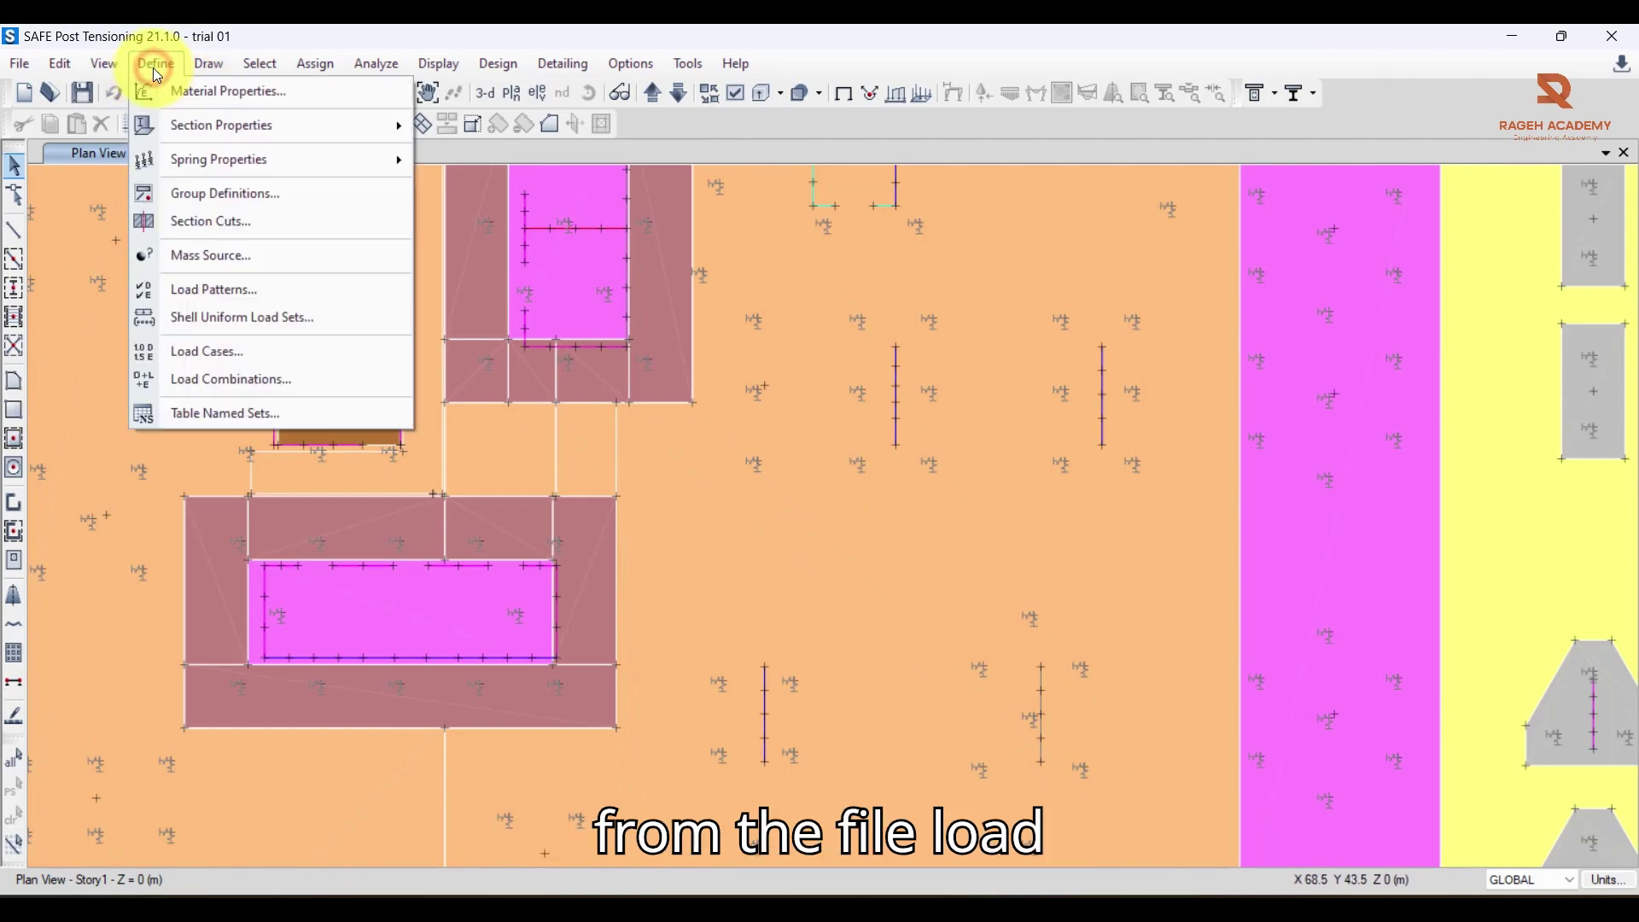
click(251, 351)
scroll(569, 504, down, 10)
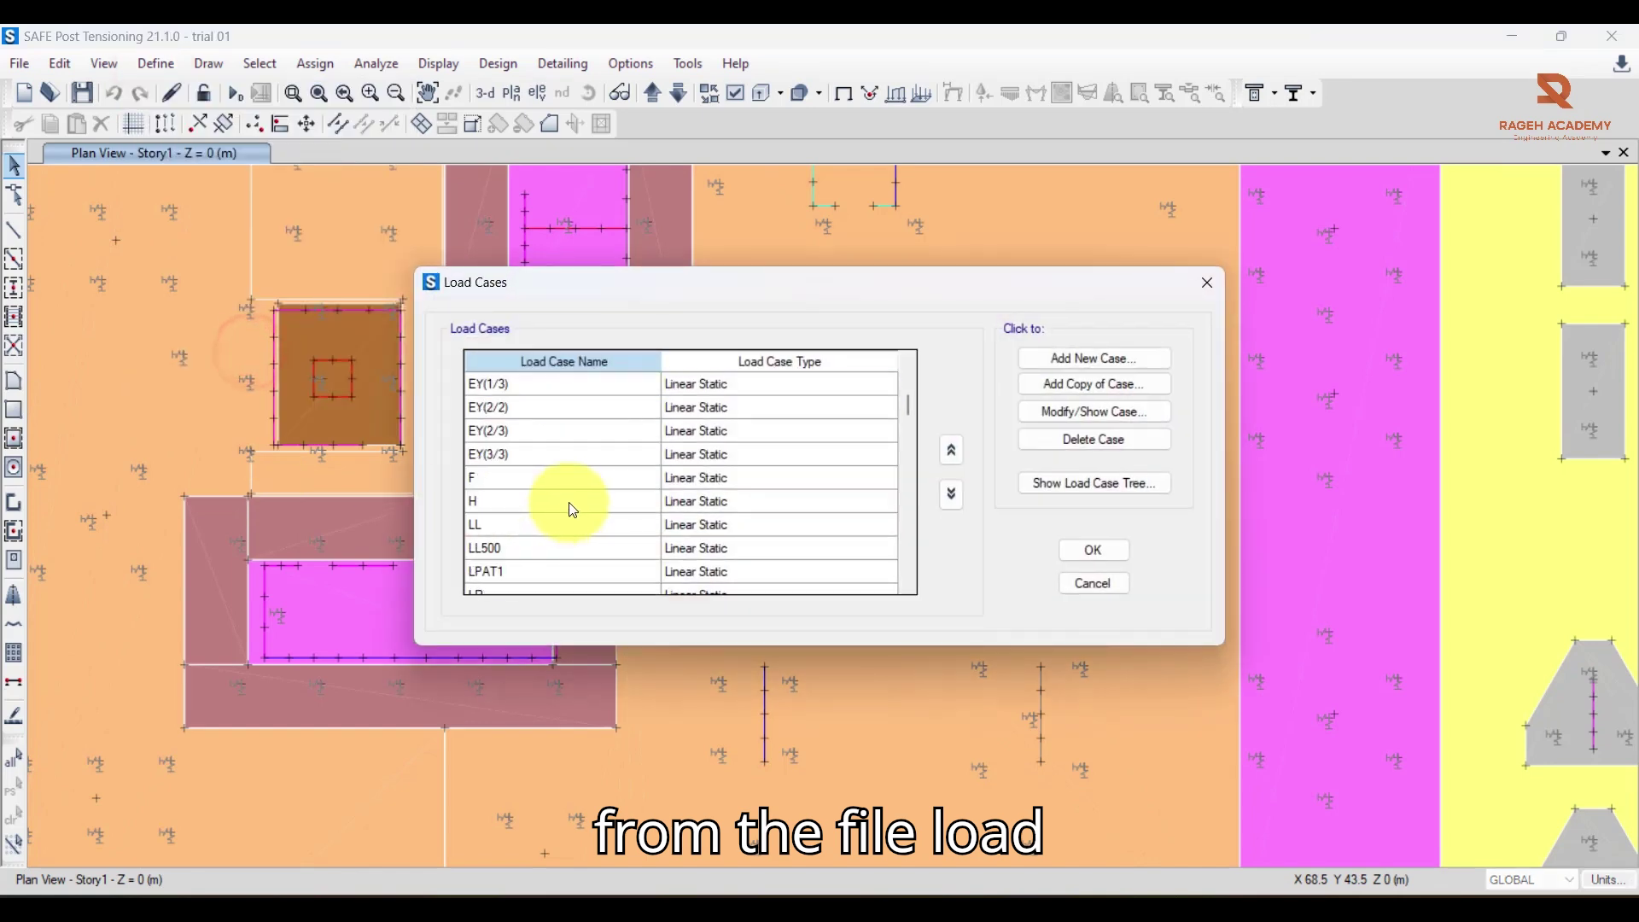
scroll(568, 512, down, 4)
scroll(563, 510, down, 2)
scroll(546, 507, up, 2)
click(538, 505)
click(1067, 413)
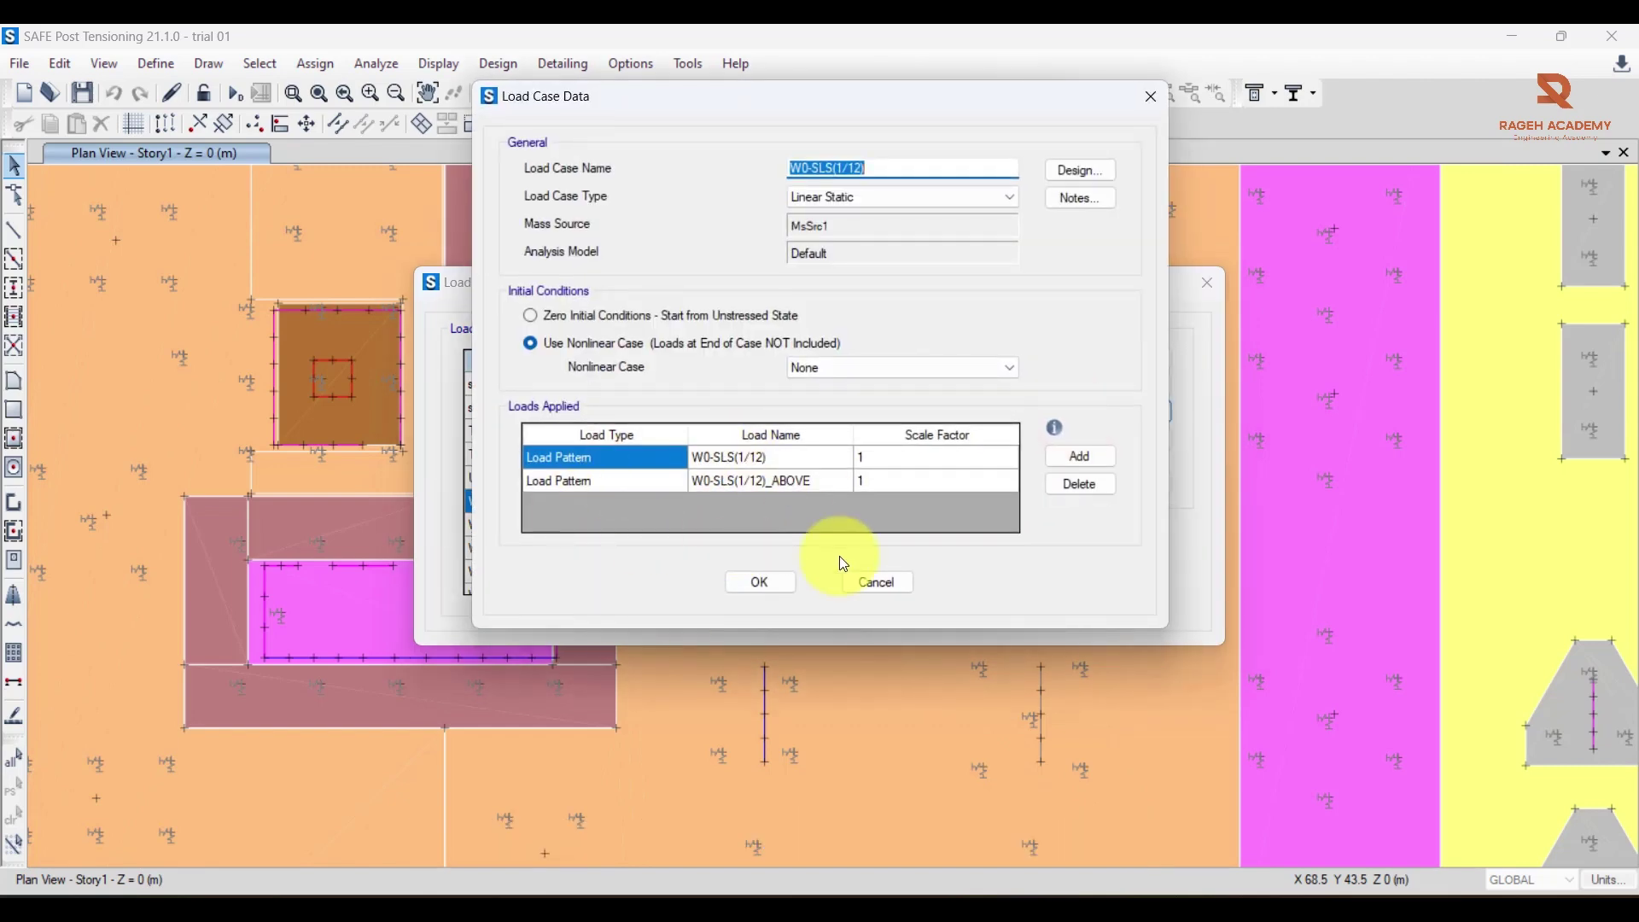
click(879, 572)
Review the W0-SLS(10/12) case, then show the W0-SLS(5/12) case details
click(573, 524)
click(1086, 412)
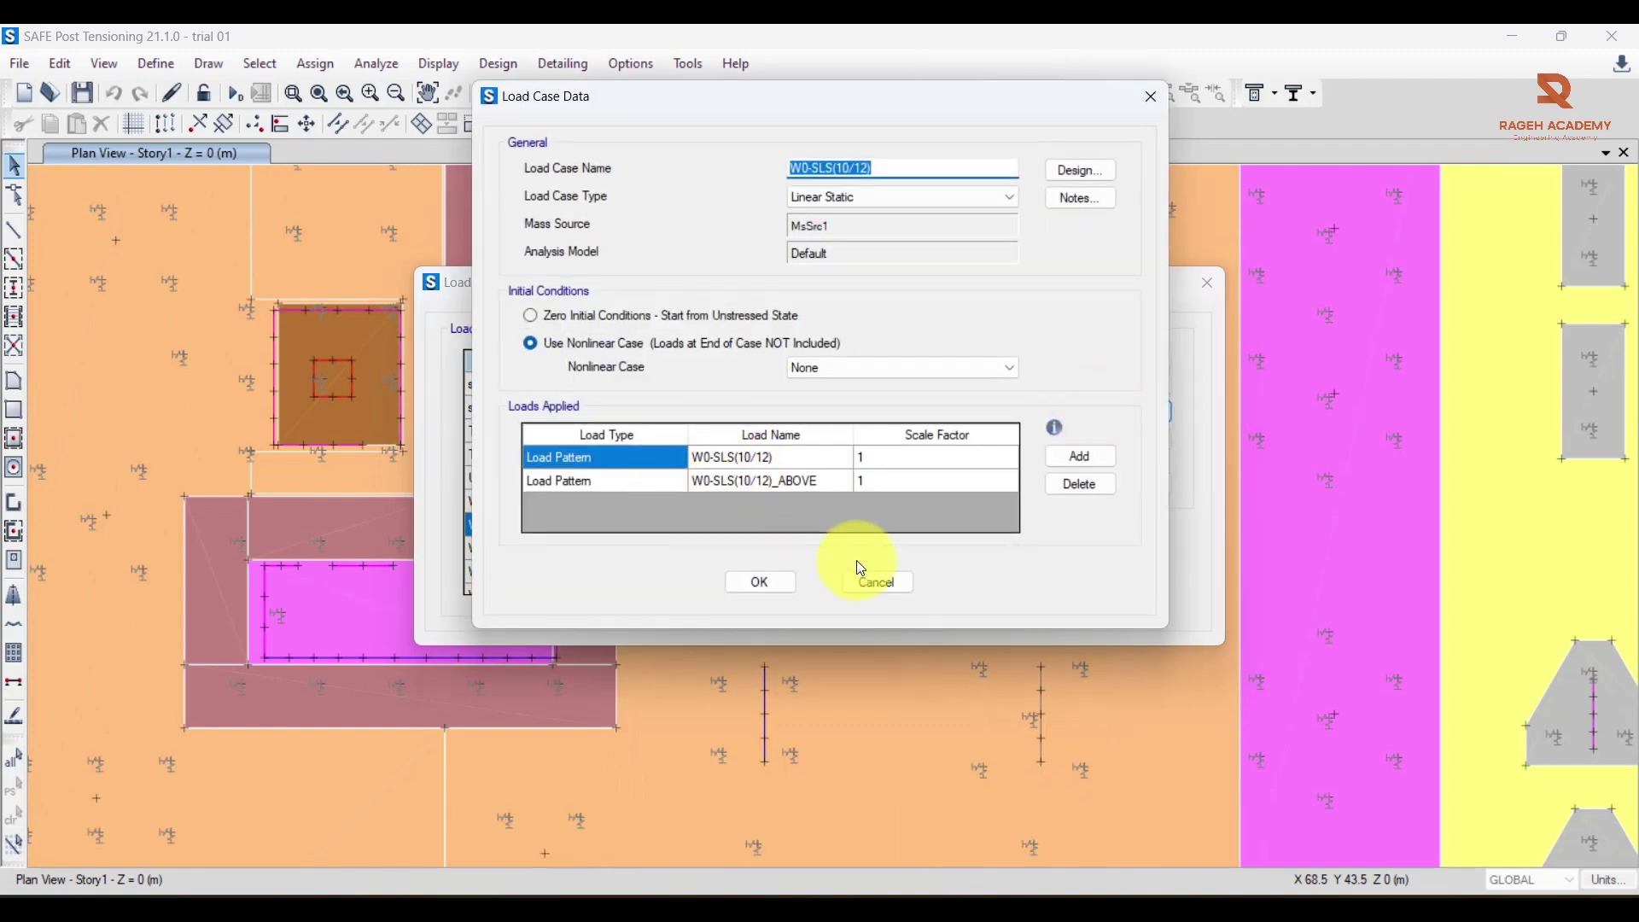
click(885, 585)
scroll(525, 539, down, 2)
click(525, 526)
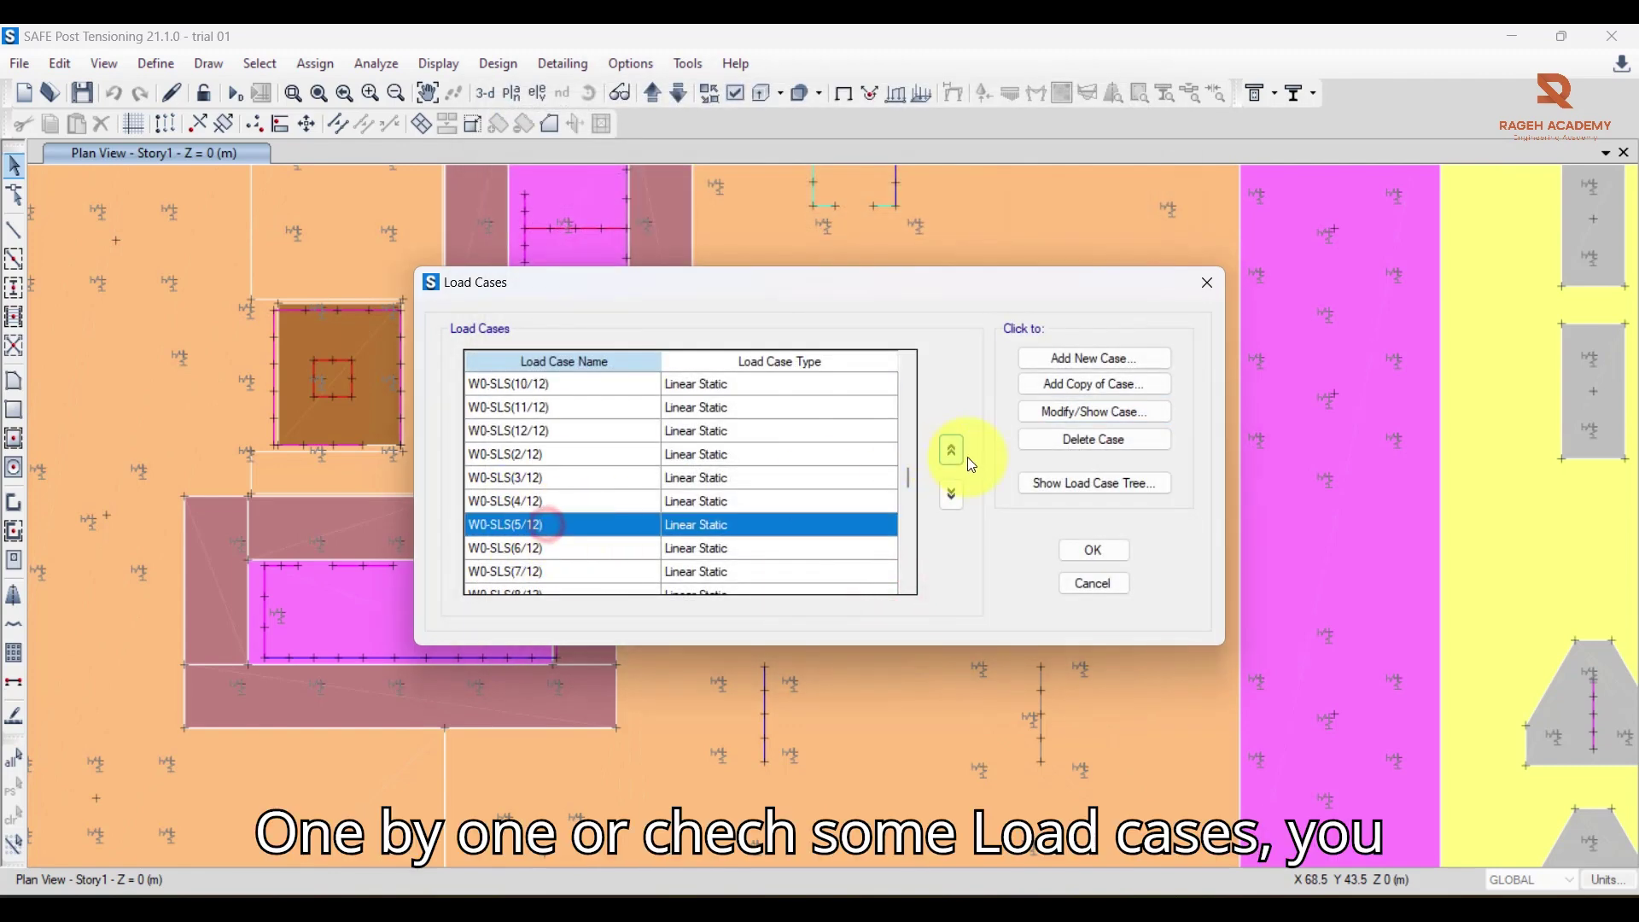
click(1063, 410)
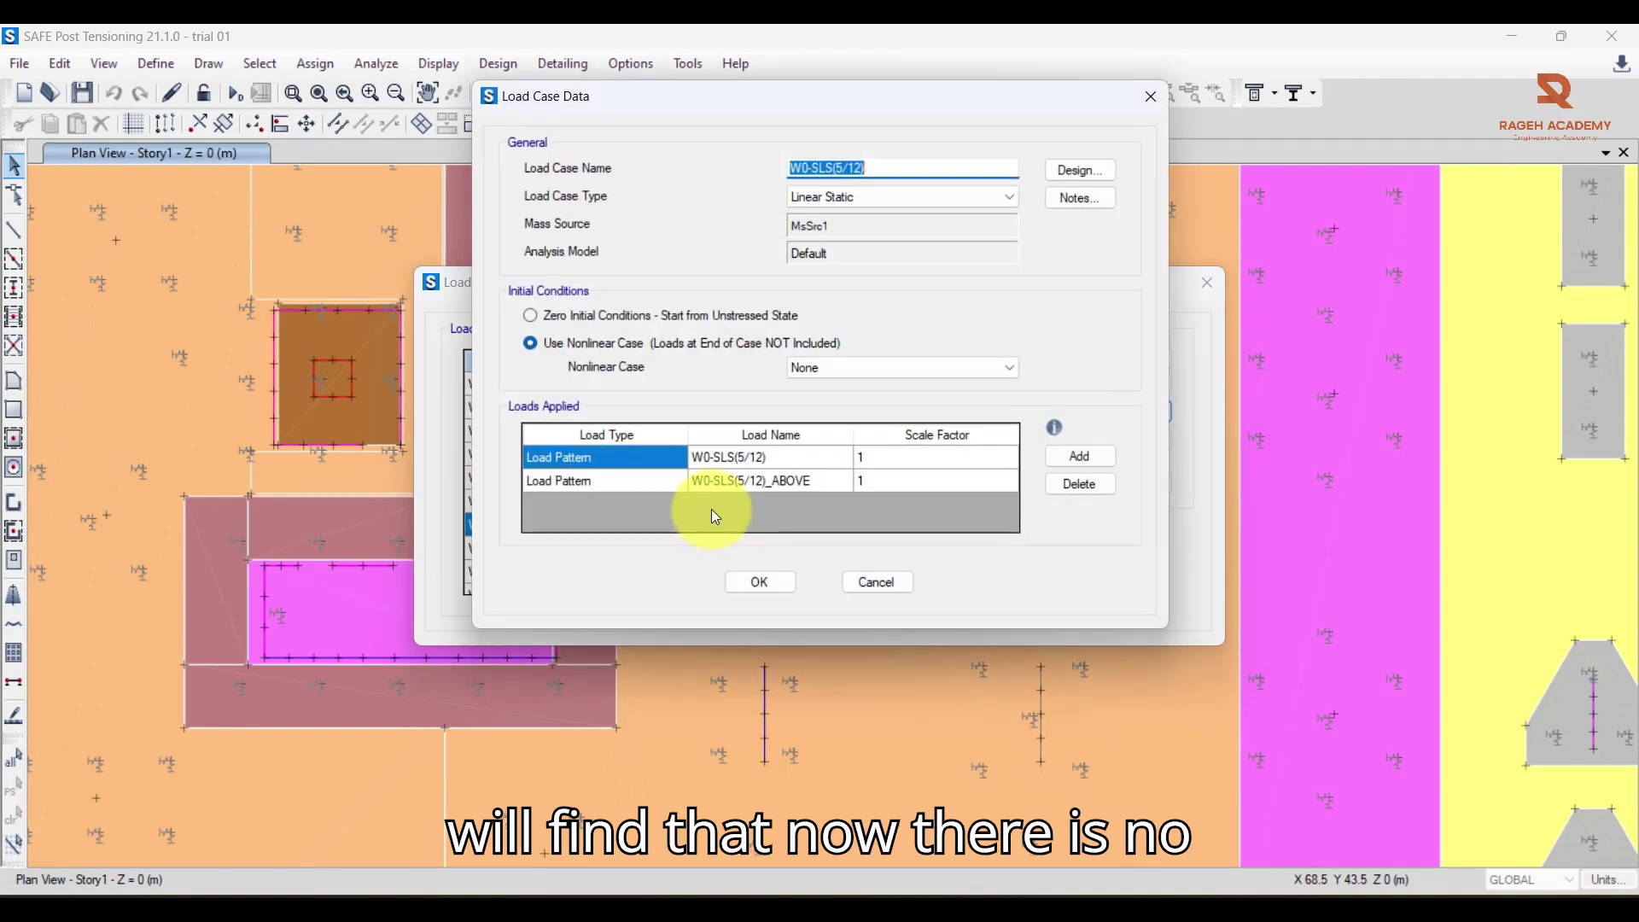